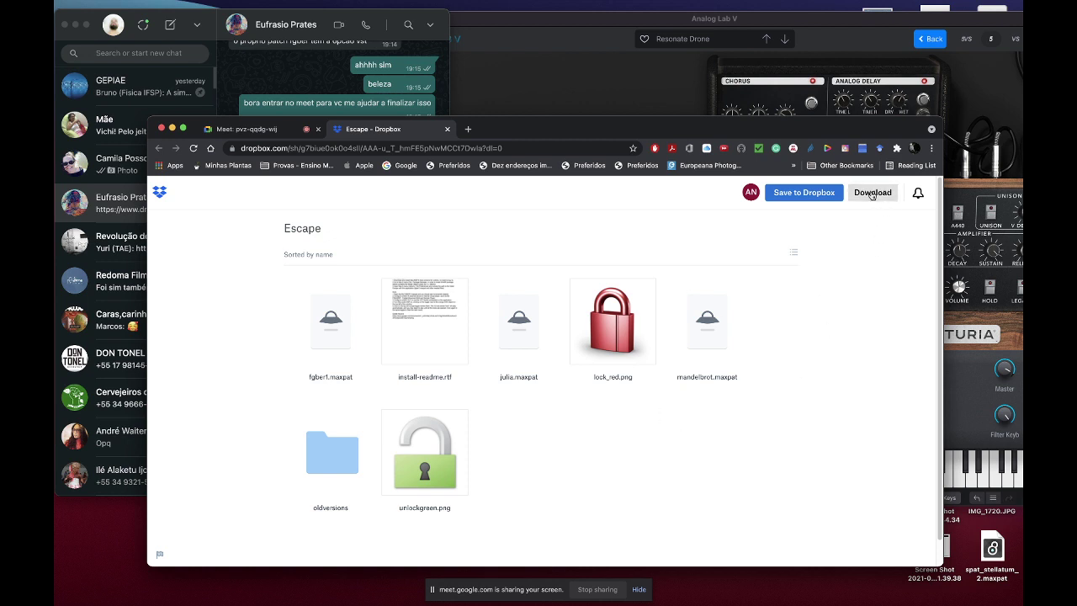
Open fgber1.maxpat from the shared Escape folder and start its direct download
left_click(871, 194)
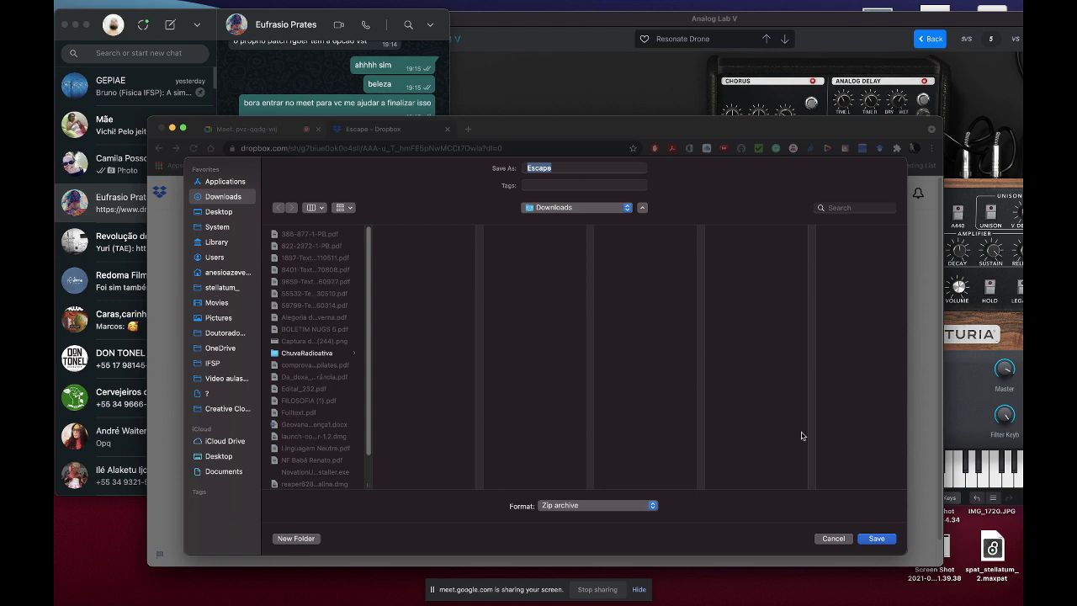
left_click(833, 539)
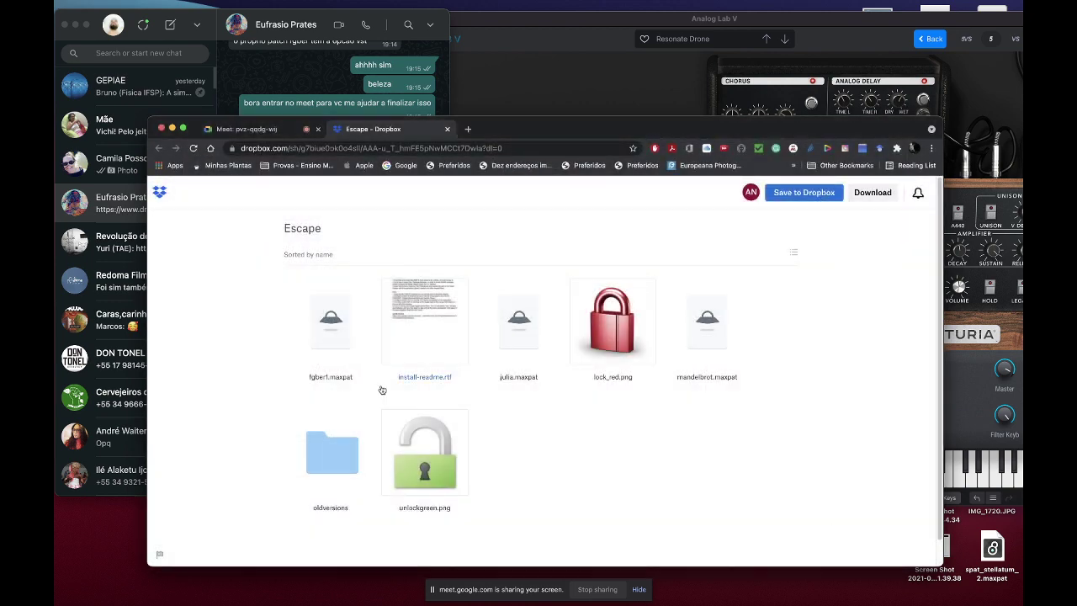
left_click(336, 362)
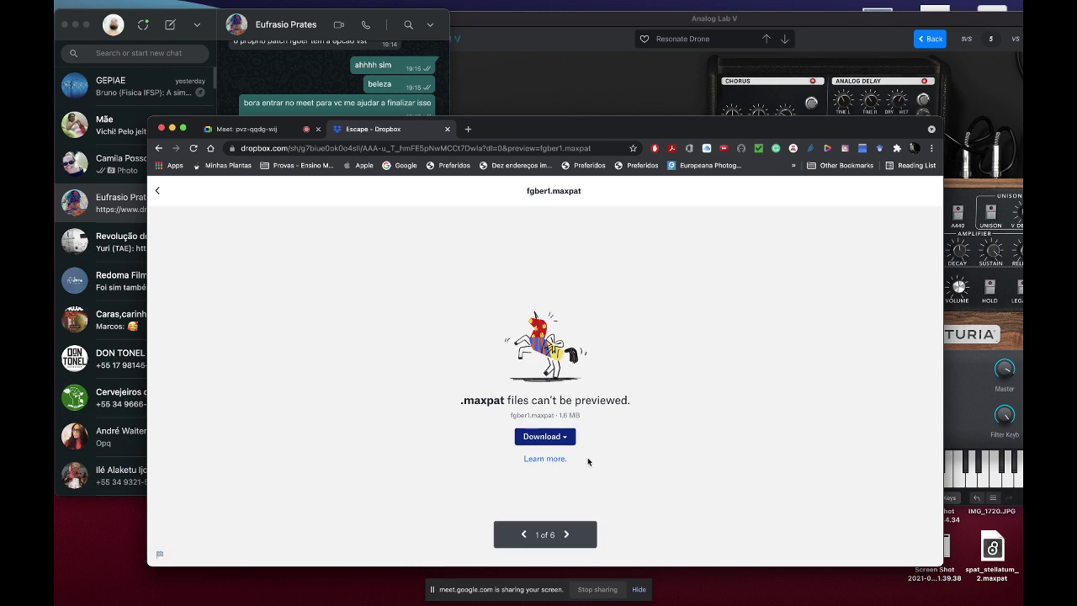
left_click(432, 436)
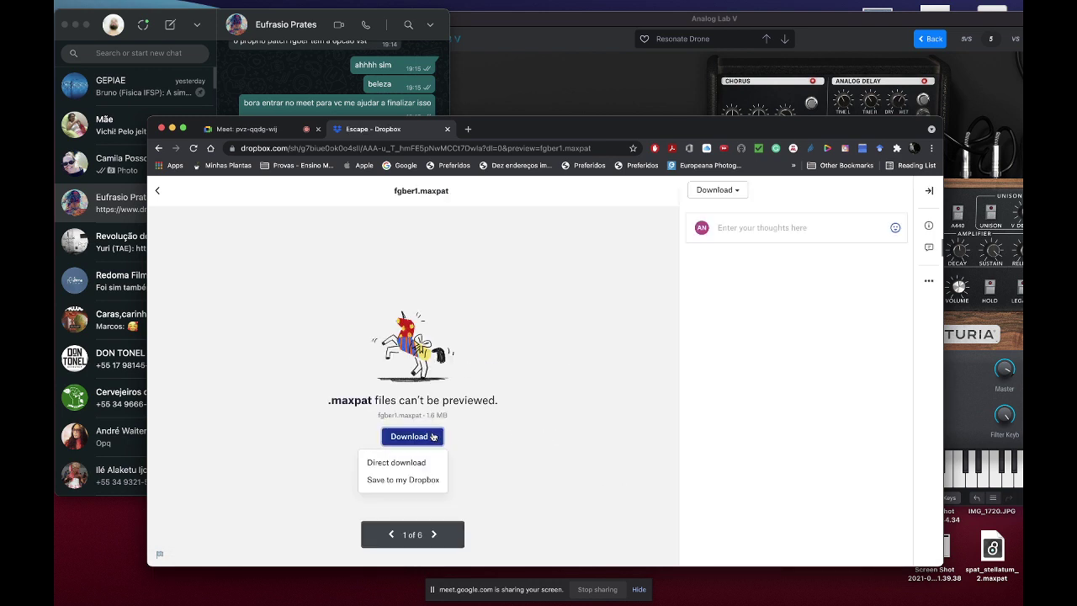
left_click(412, 463)
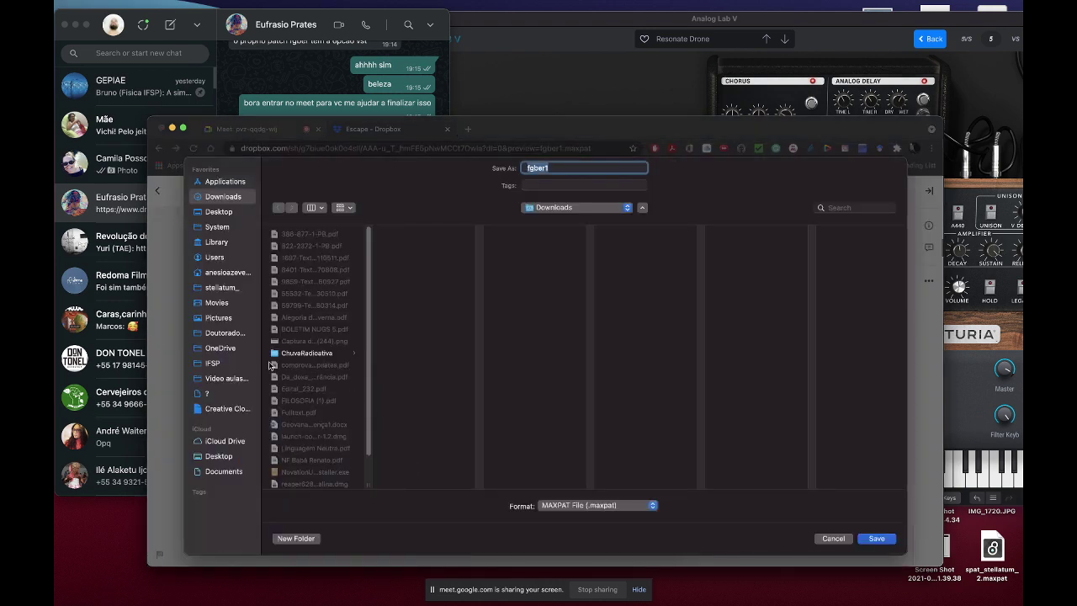
Save the fgber1 patch in the Escape folder under stellatum_, Ableton Live Sets, BSBLOrk
left_click(225, 287)
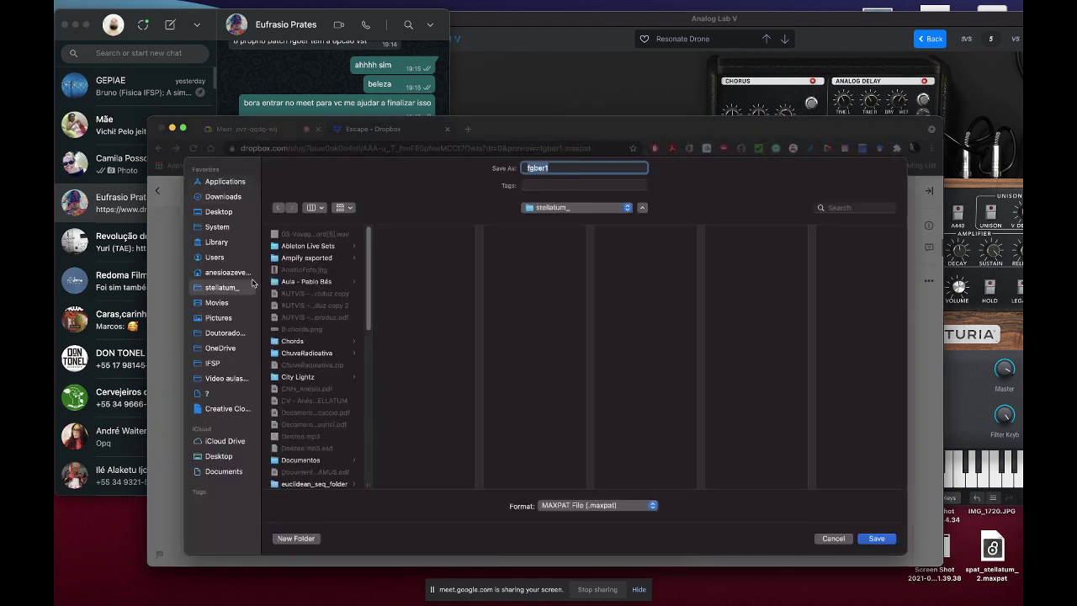
scroll(333, 277, "down", 5)
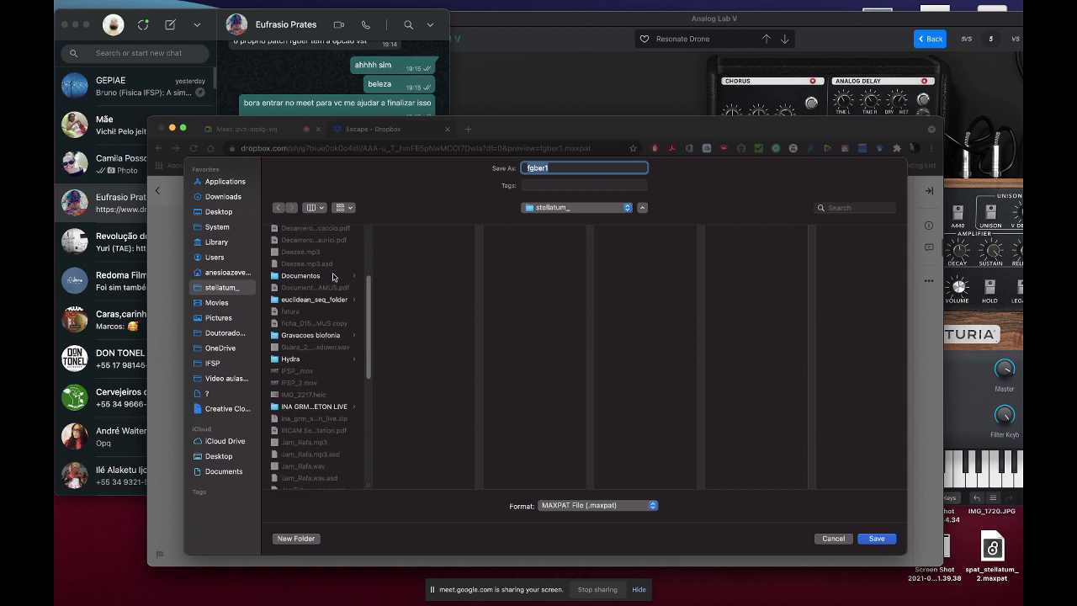
scroll(332, 277, "up", 5)
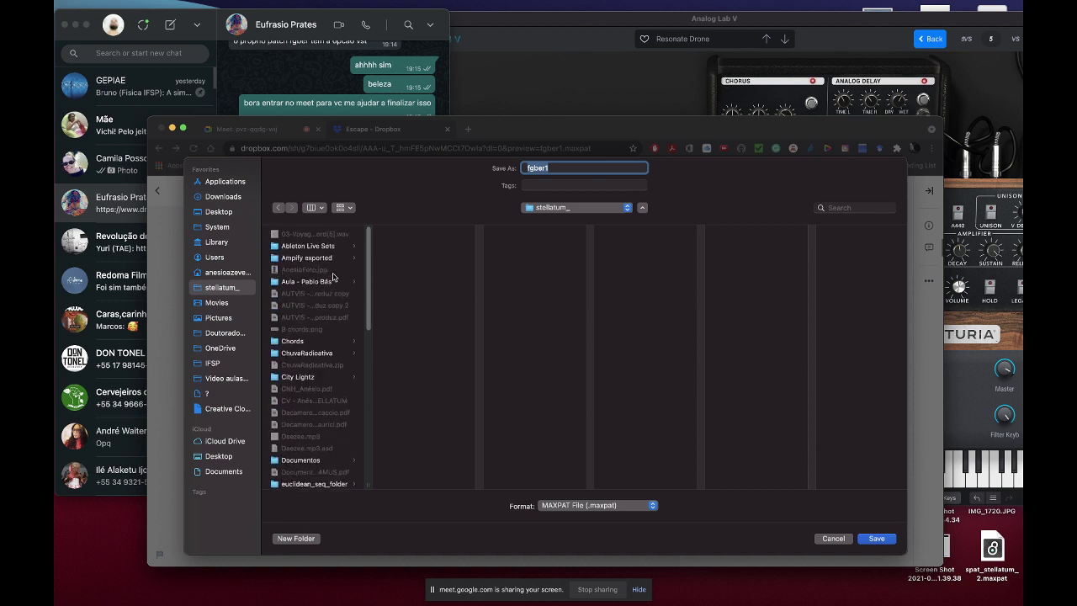
scroll(322, 349, "down", 4)
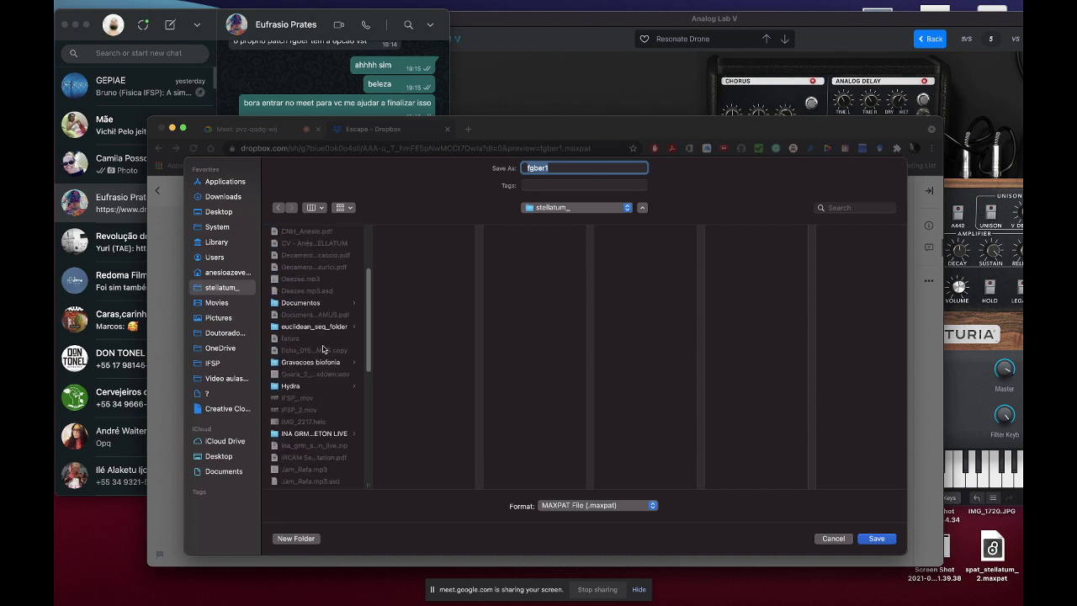
scroll(322, 349, "down", 10)
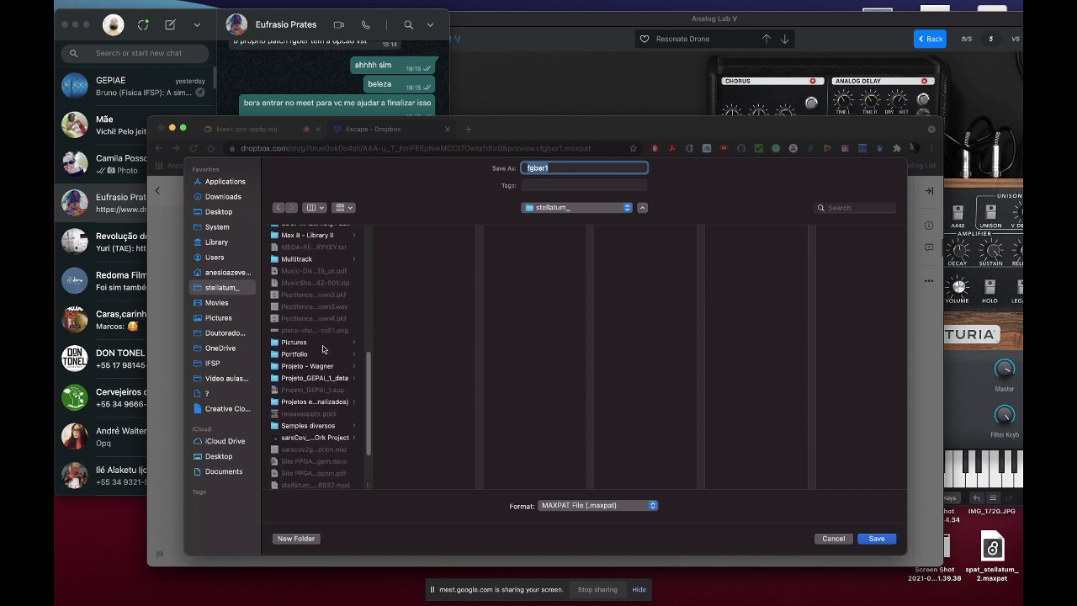
scroll(322, 349, "down", 3)
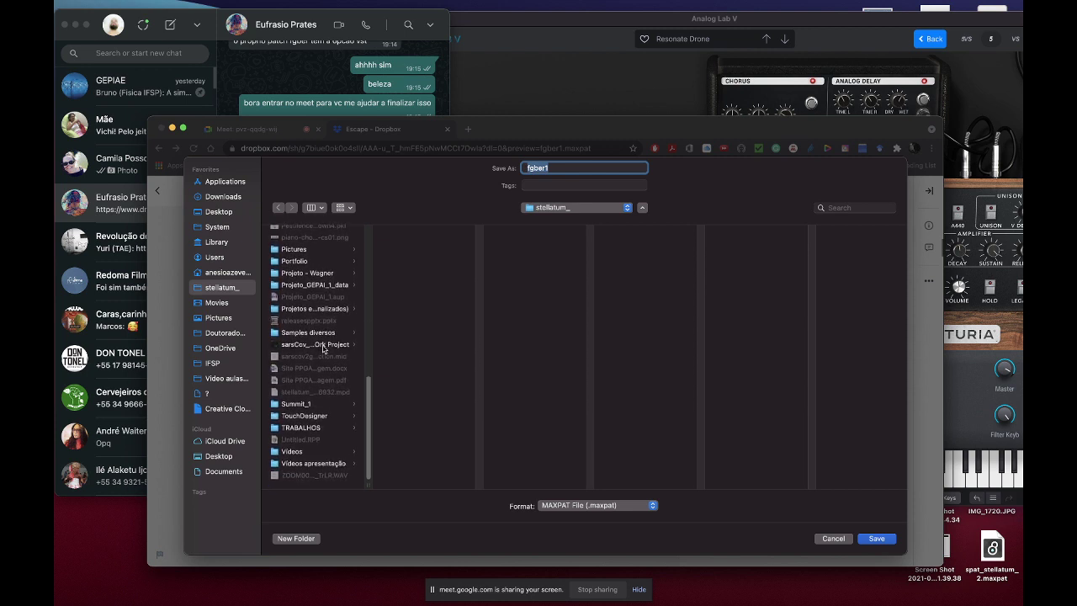
scroll(323, 350, "up", 15)
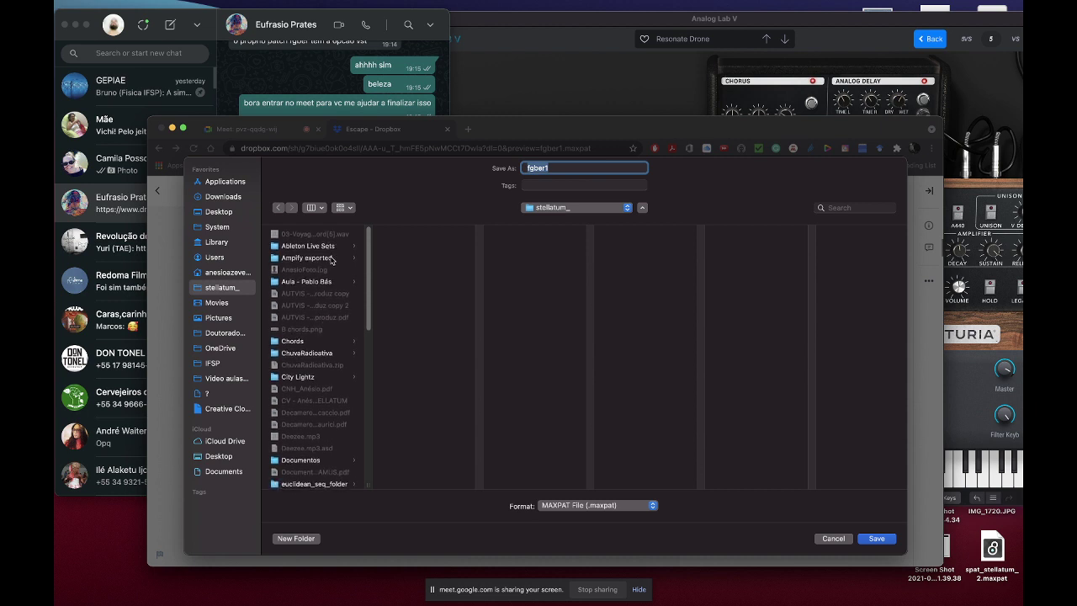
scroll(317, 338, "down", 8)
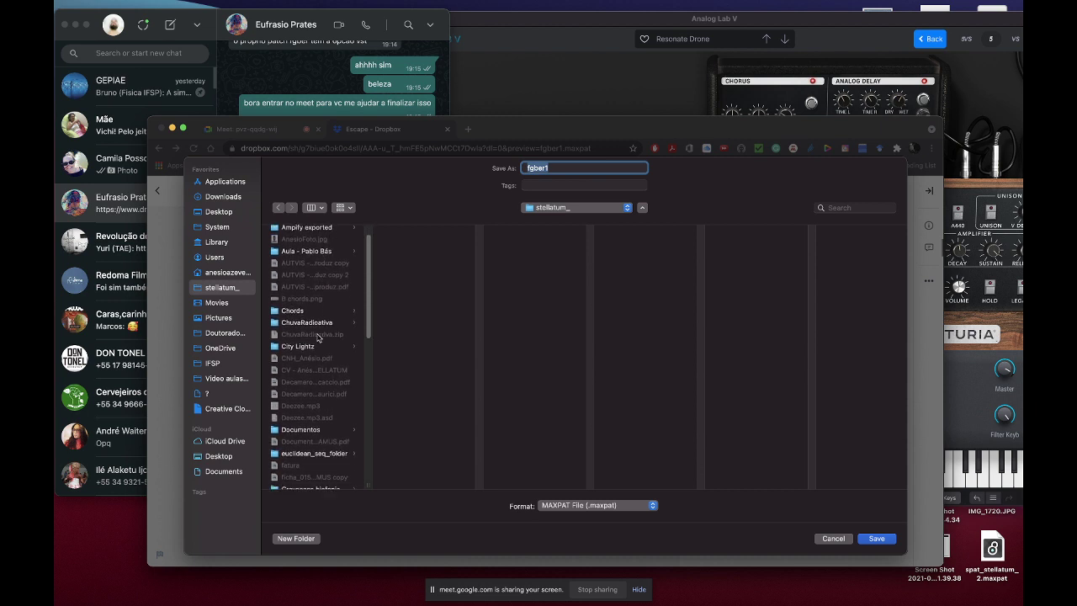
scroll(317, 337, "down", 8)
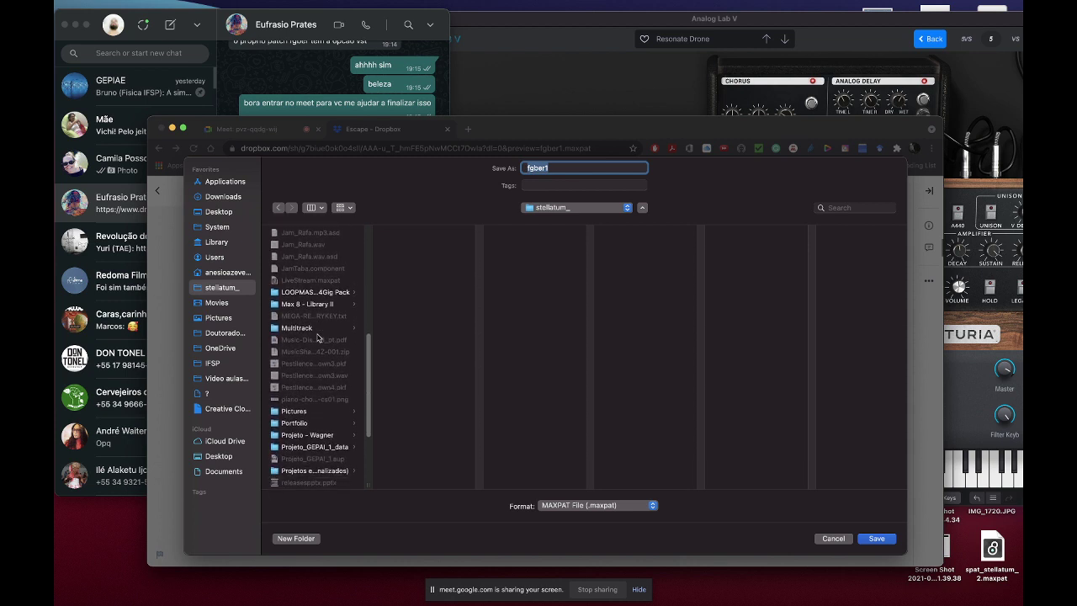
scroll(318, 337, "down", 10)
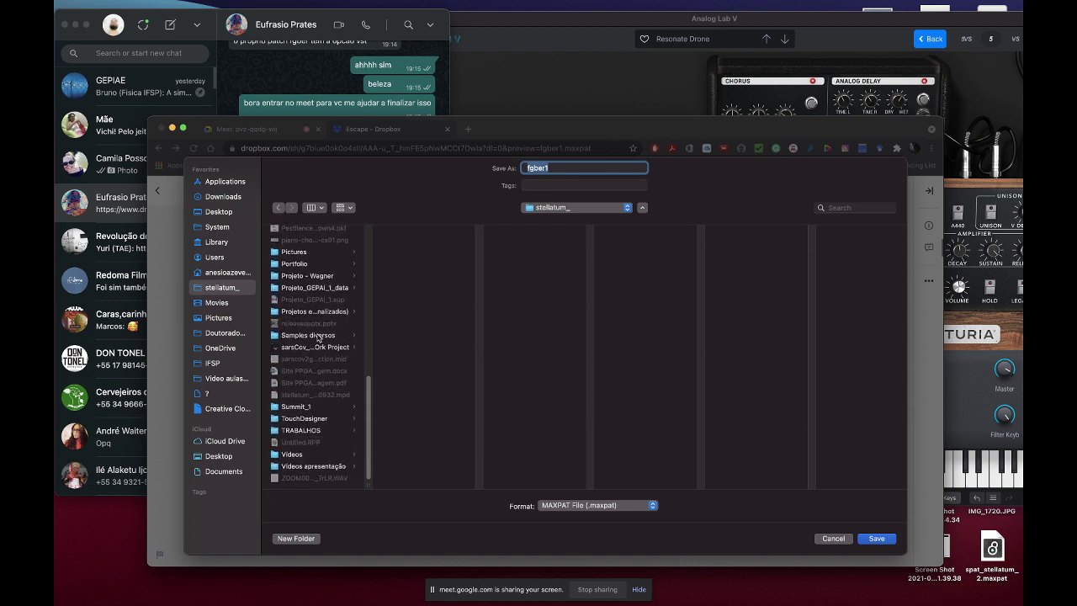
scroll(317, 338, "up", 20)
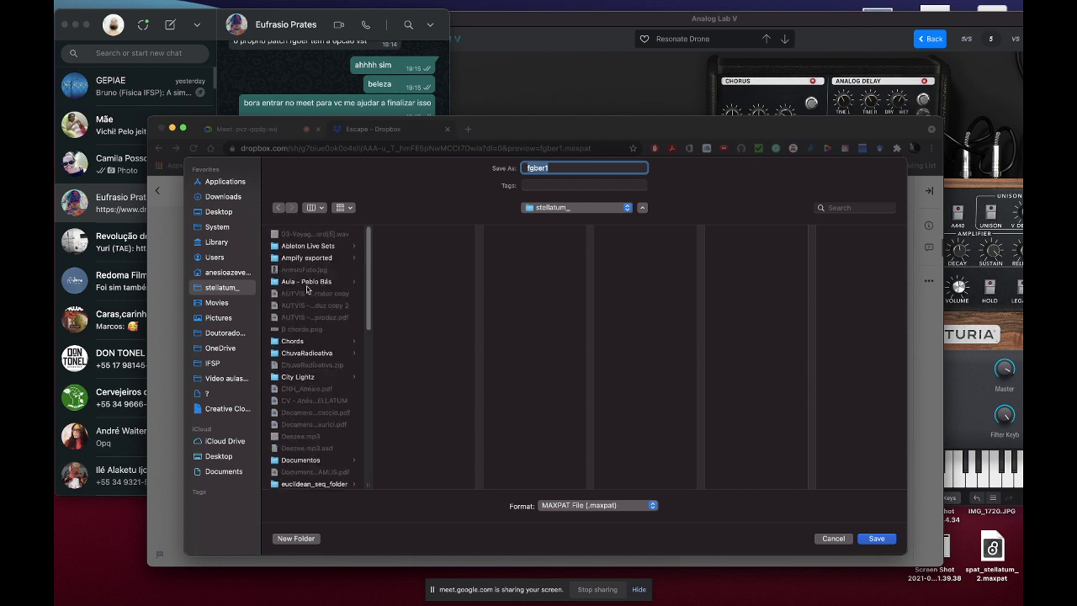
left_click(317, 250)
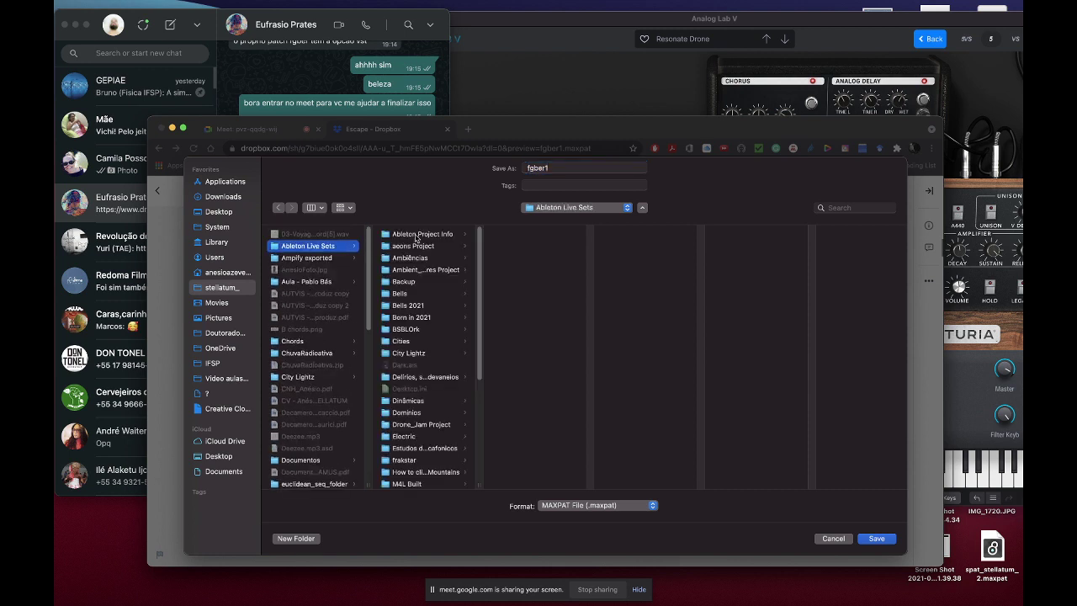
left_click(418, 329)
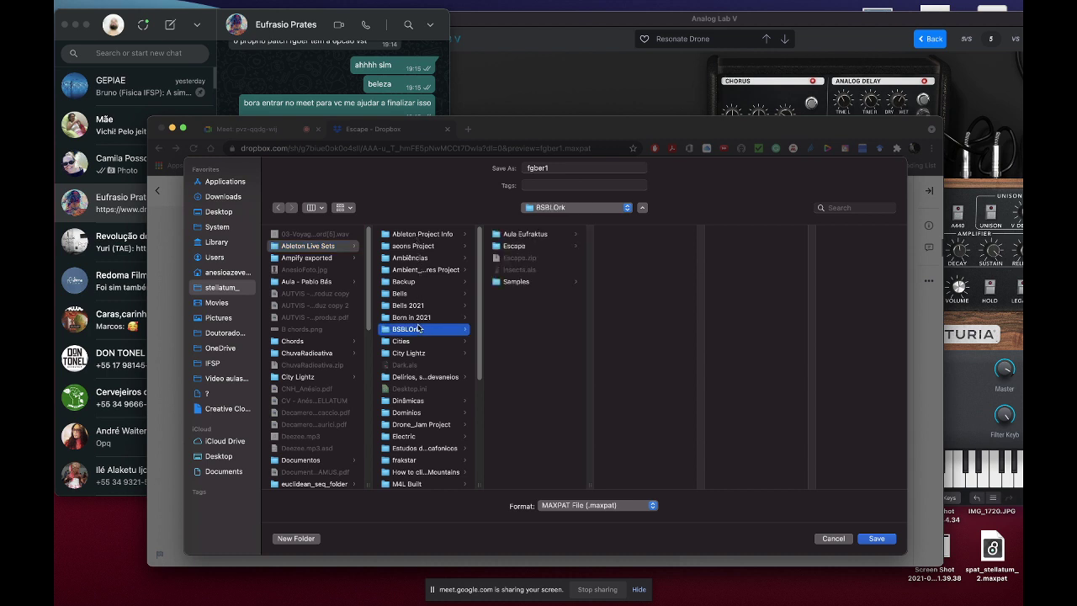
left_click(516, 246)
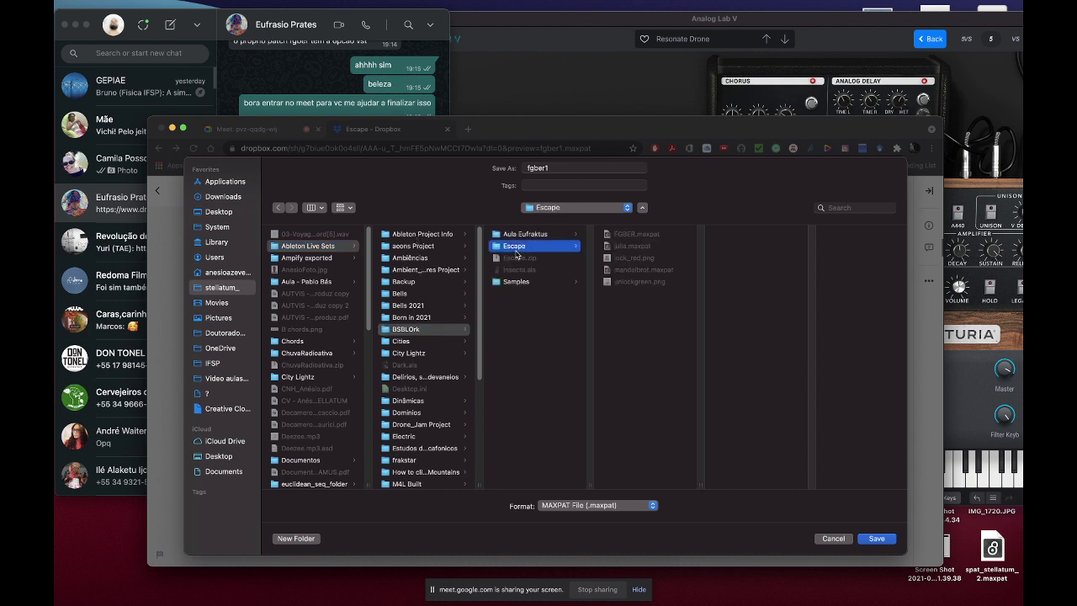
left_click(876, 537)
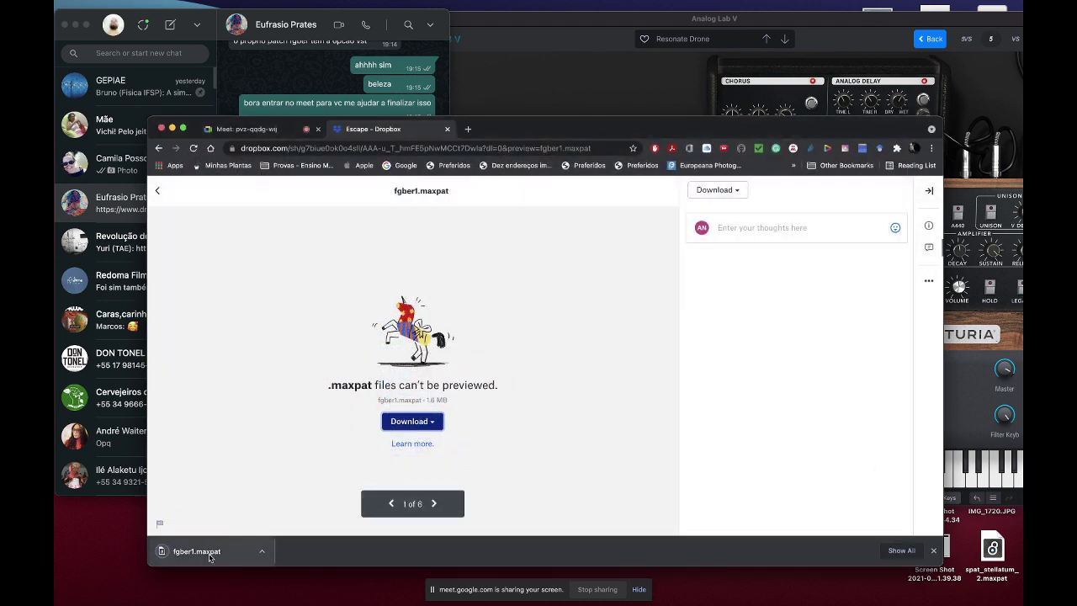
Open the downloaded fgber1 patch and close the old Analog Lab V, JamTaba and FGBER windows
left_click(210, 557)
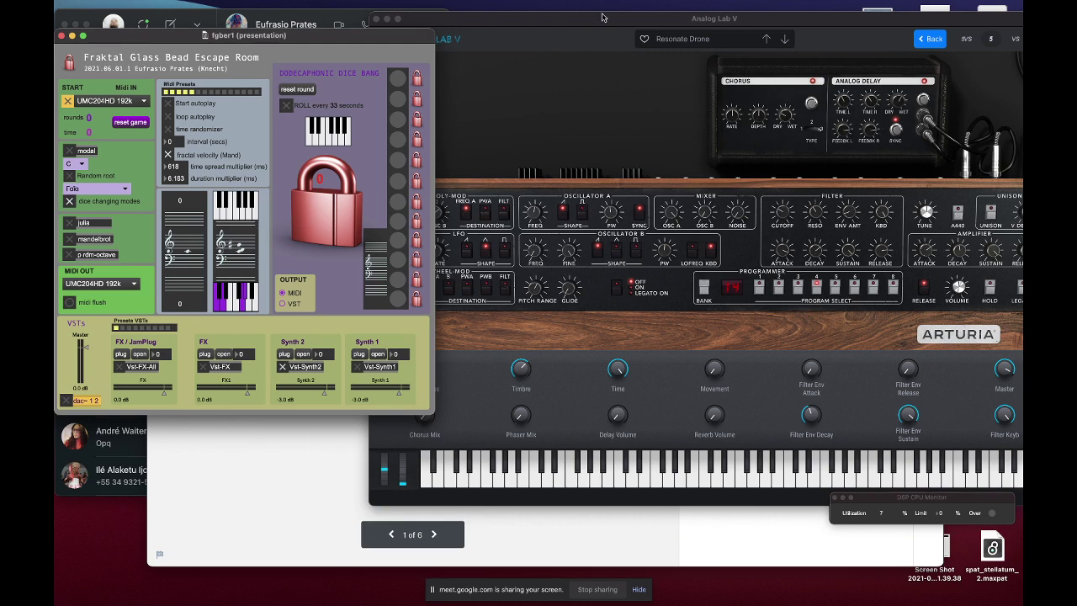
left_click_drag(604, 18, 614, 53)
left_click(388, 56)
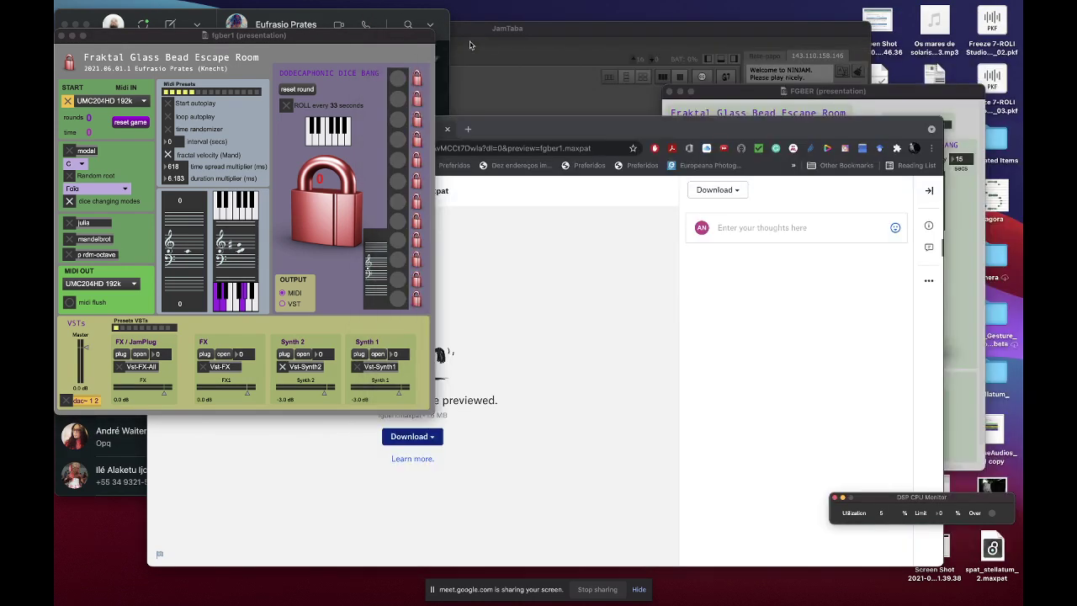
left_click(496, 37)
left_click(152, 29)
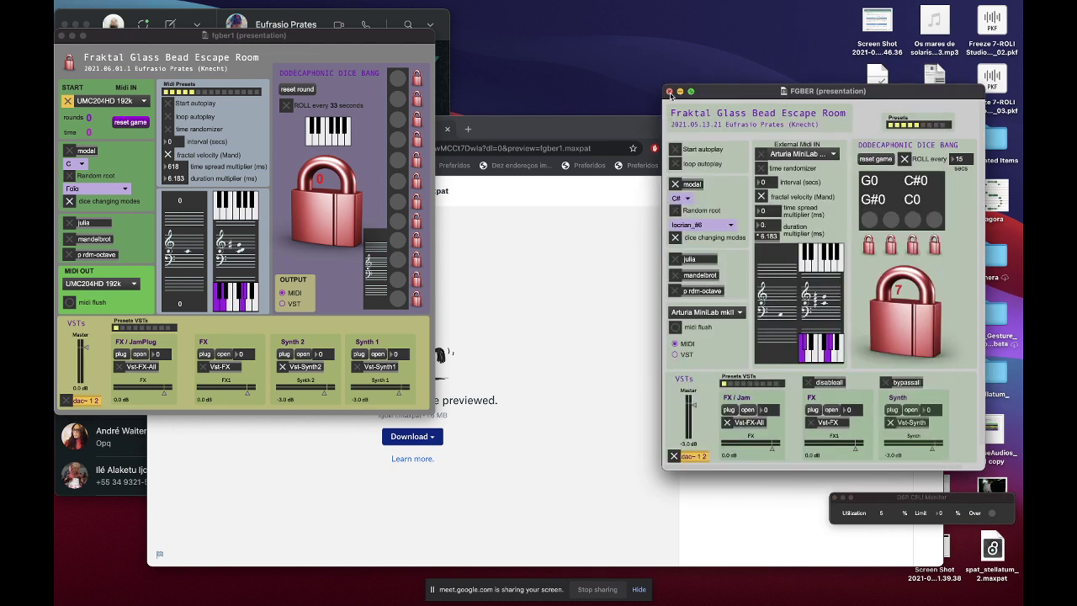
left_click(668, 91)
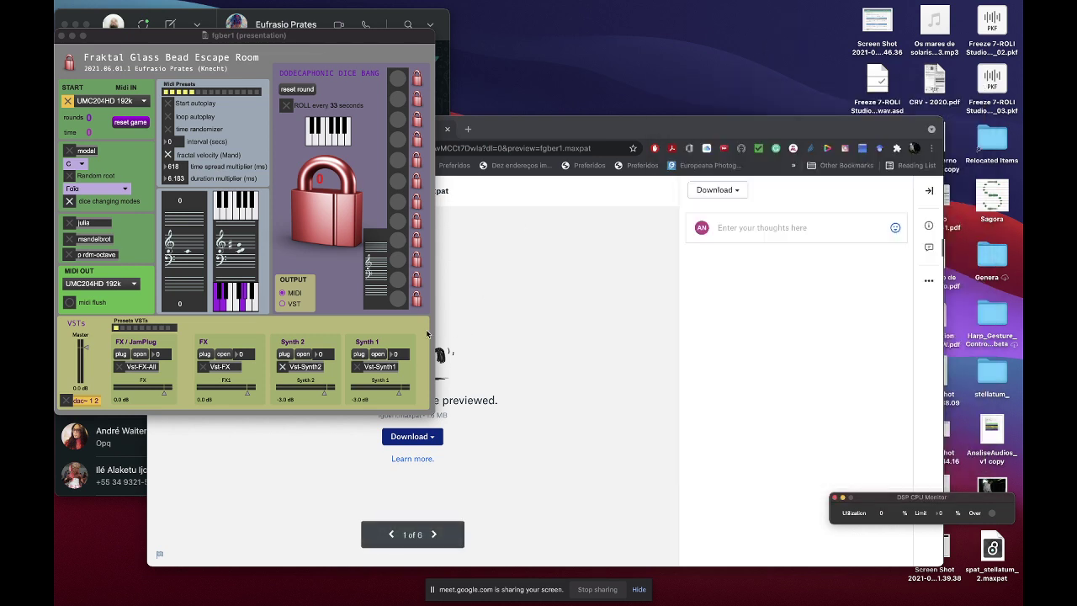
Load Analog Lab V.vst into the patch's Synth 1 slot and open the plug-in's interface
left_click(381, 357)
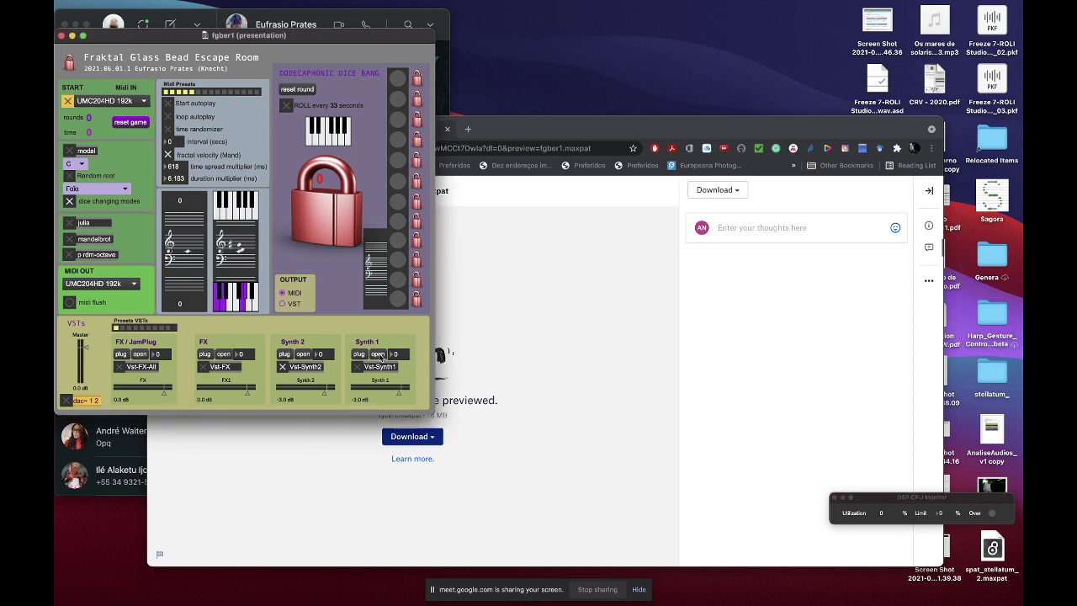
left_click(381, 357)
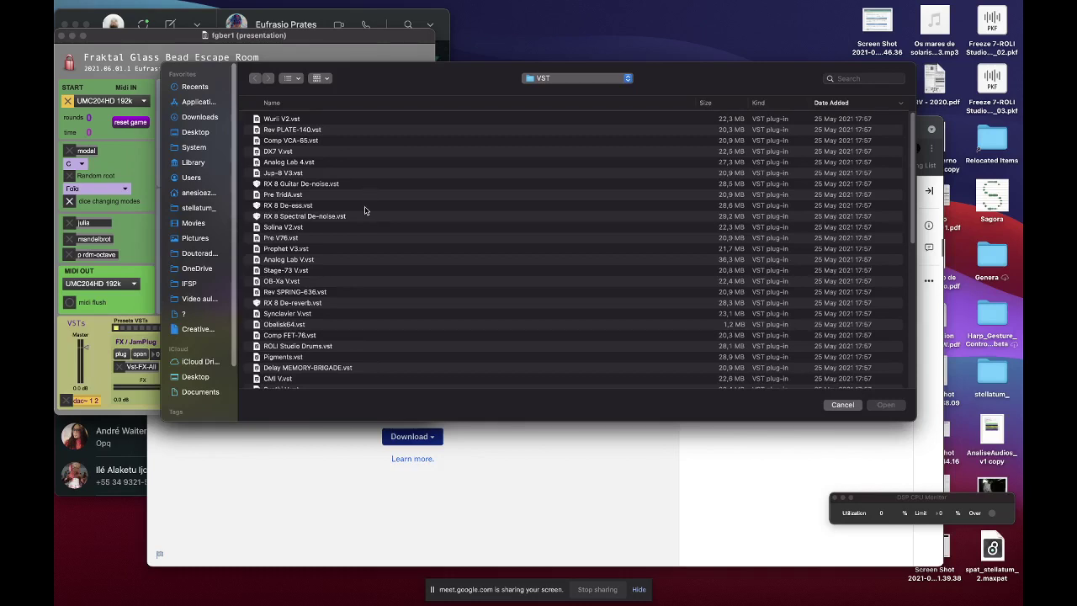
left_click(300, 260)
left_click(885, 405)
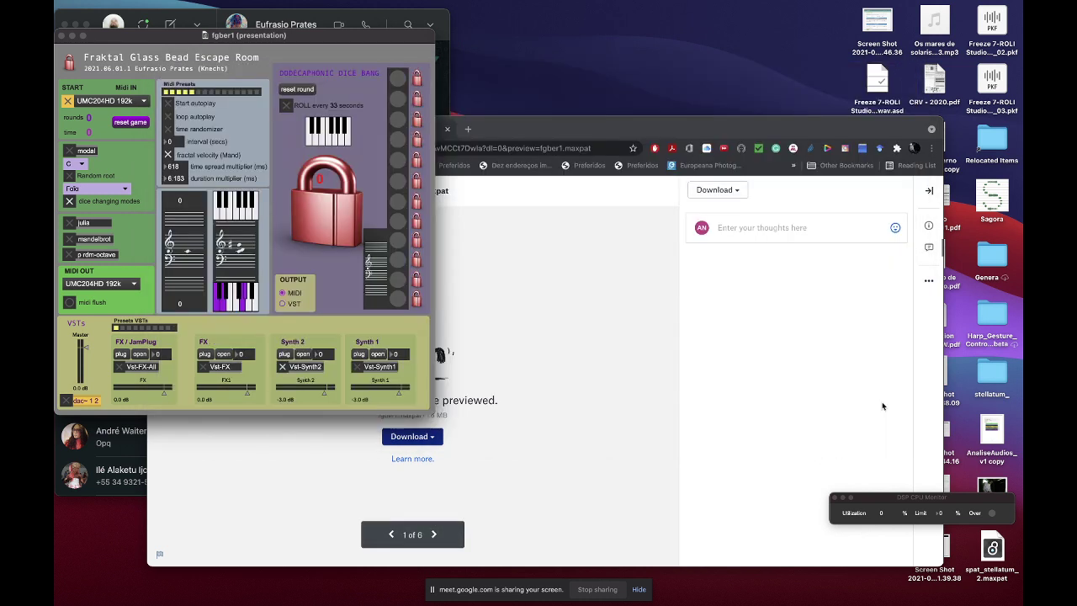
left_click(376, 356)
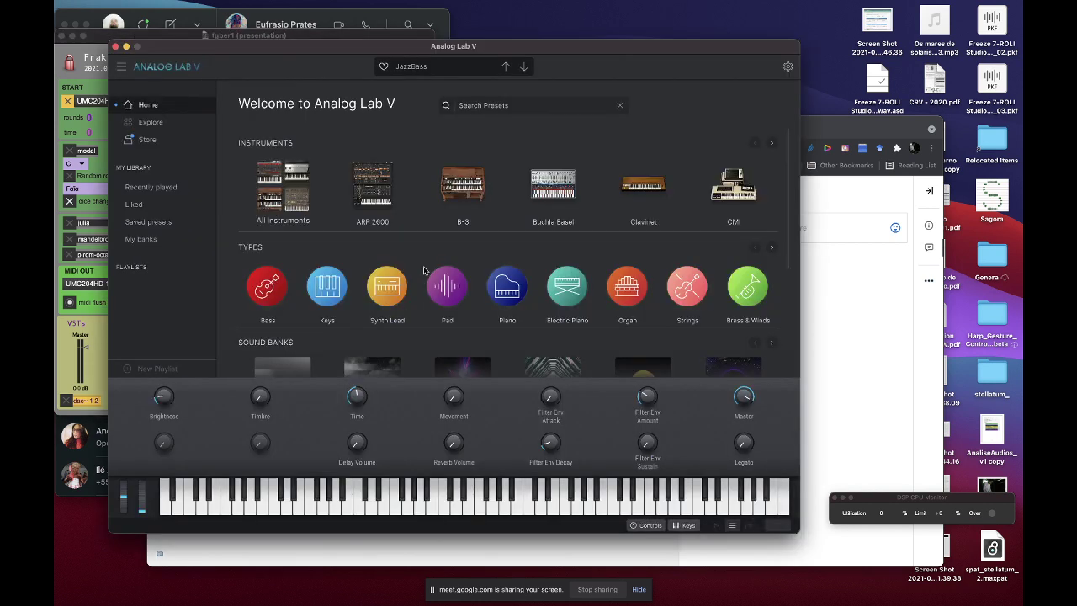
Search the Analog Lab V presets for "resonate" and load Resonate Drone from the Synthopedia bank
left_click(486, 107)
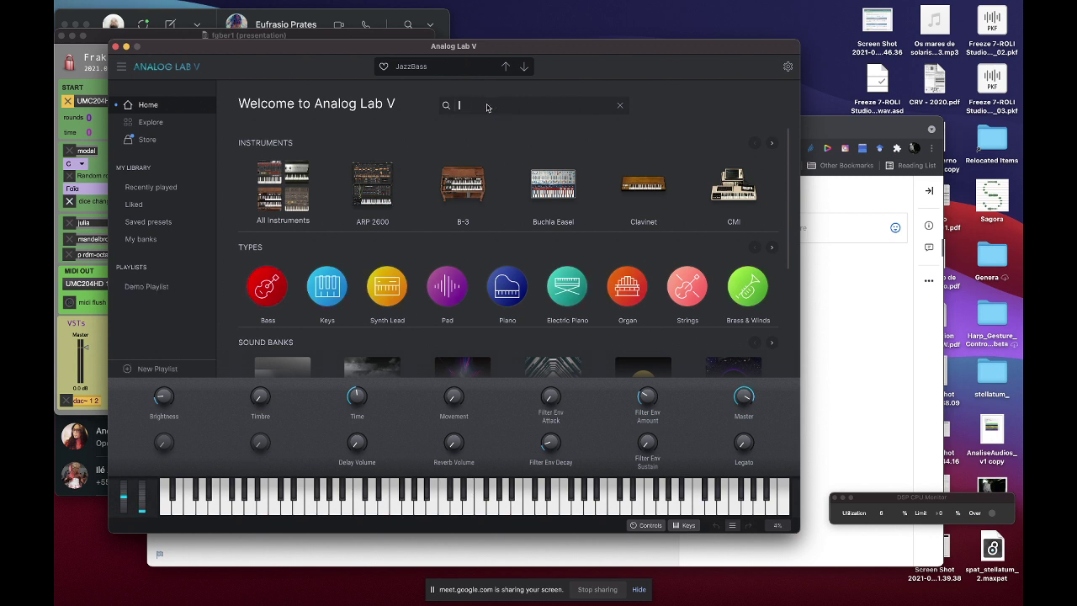
type("reson")
type("ato")
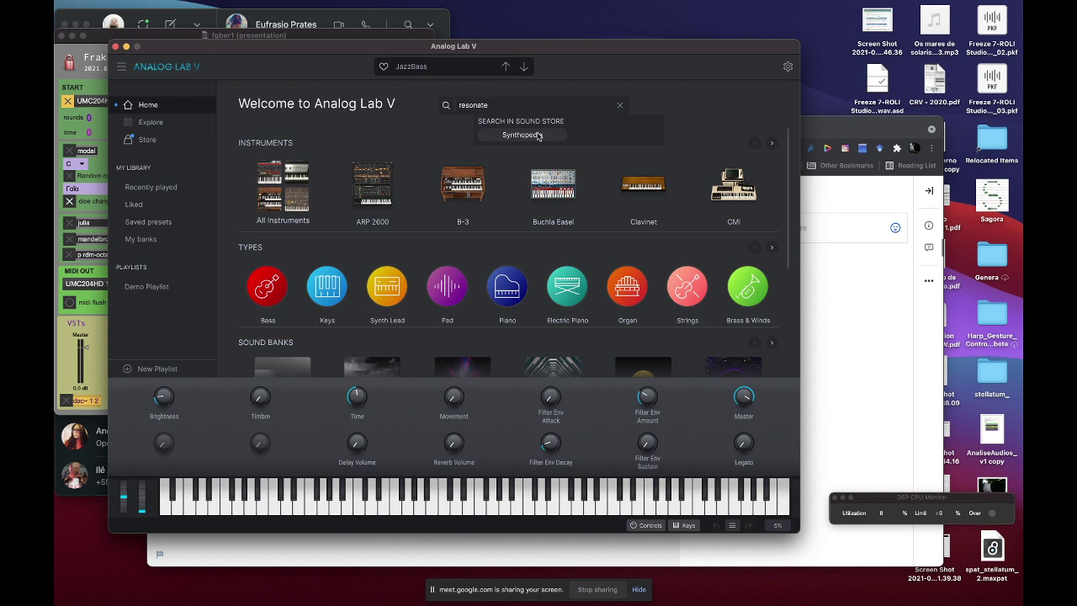
left_click(537, 135)
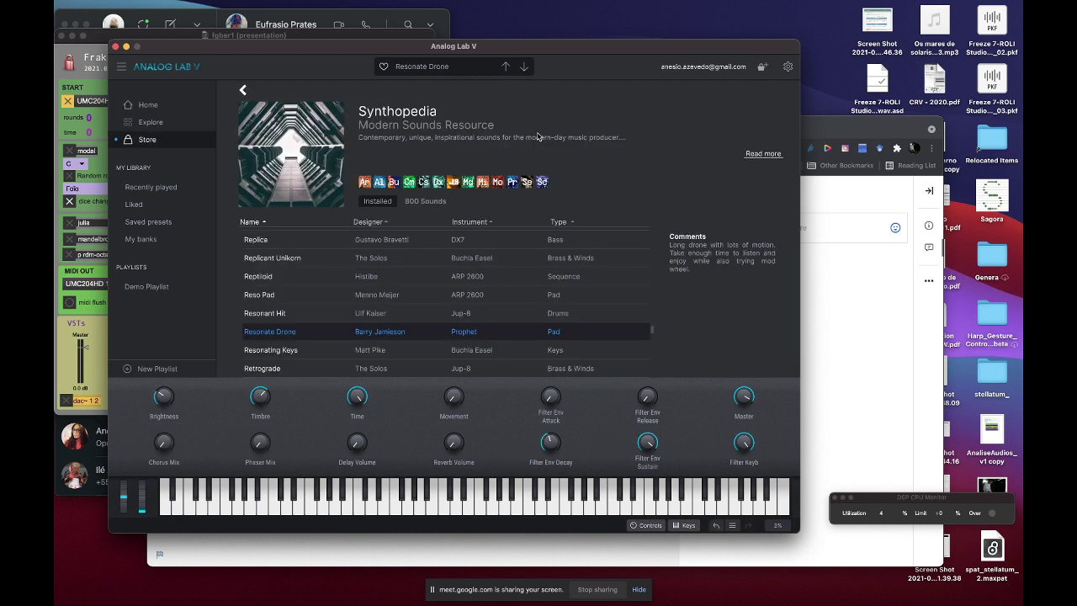
Play two notes on the plug-in keyboard and arrange the Analog Lab V and fgber1 windows side by side
left_click(273, 507)
left_click(431, 507)
left_click_drag(377, 49, 729, 67)
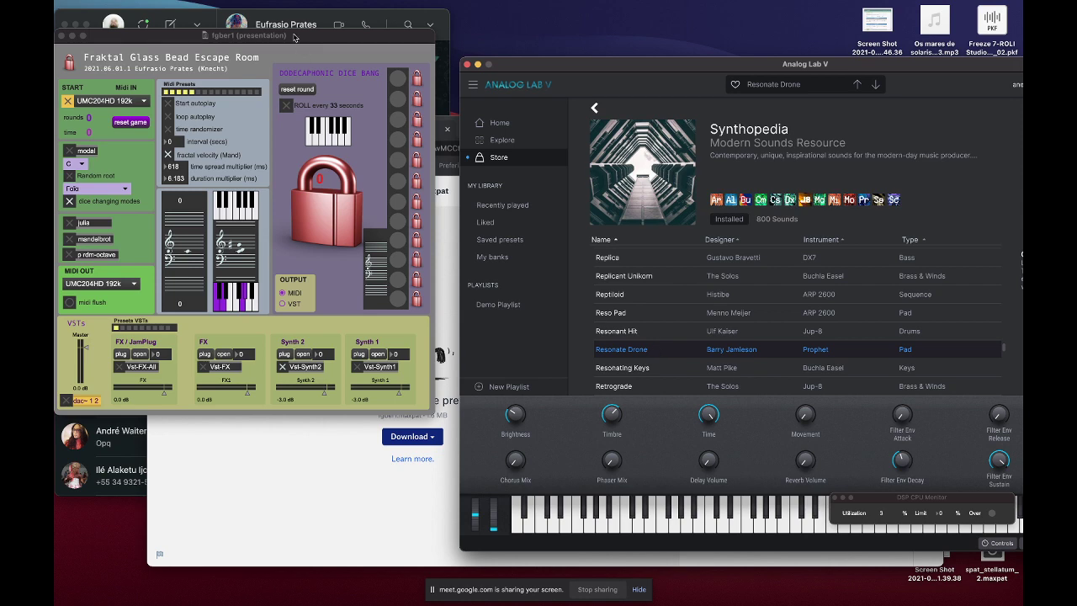
left_click_drag(294, 37, 357, 45)
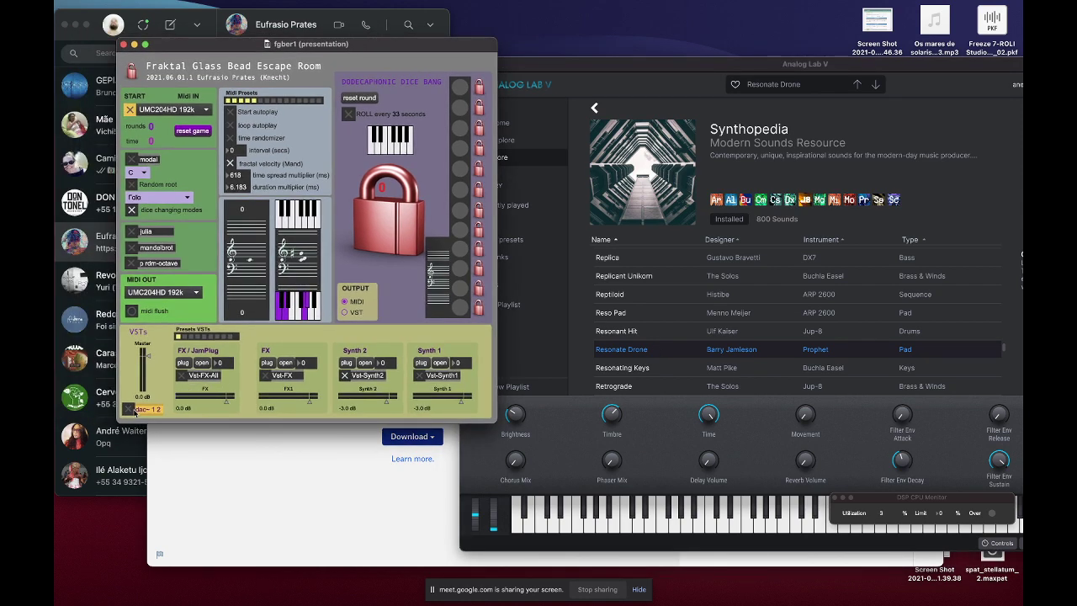
Turn on the patch's dac~ audio output and test the Resonate Drone sound with notes on the plug-in keyboard
left_click(561, 525)
left_click(664, 525)
left_click(735, 525)
left_click(770, 530)
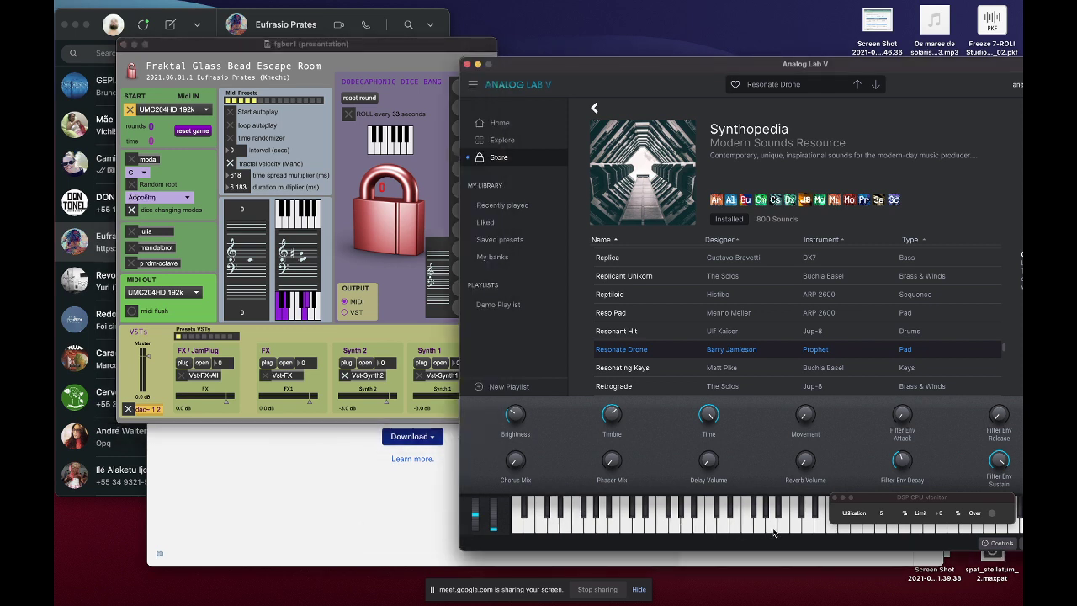
Check the driver and output device in the Audio Status window, close it, and switch on Vst-Synth1
double_click(148, 409)
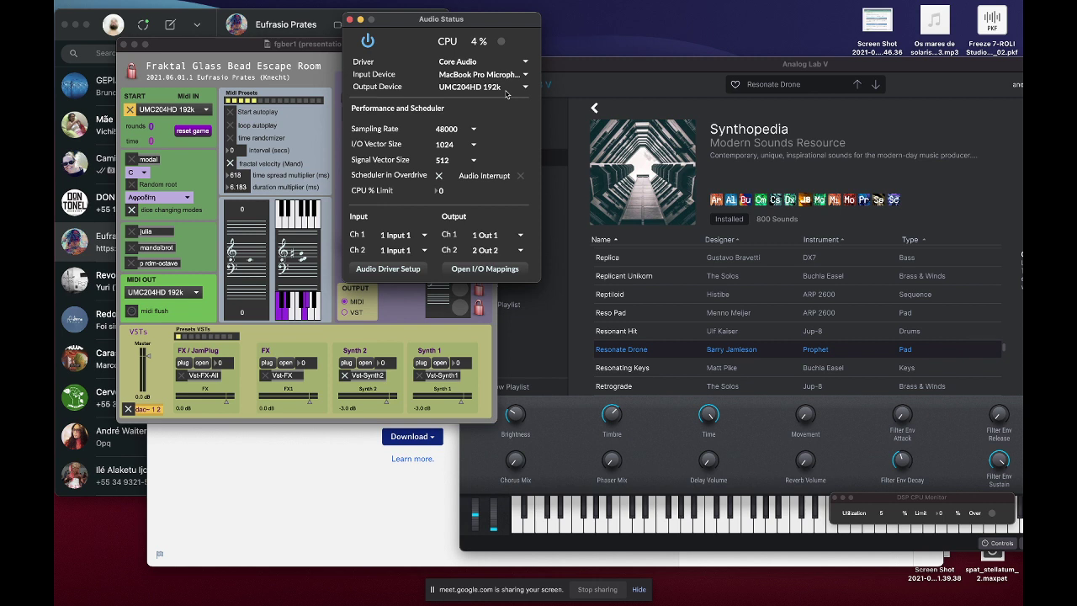
left_click(349, 19)
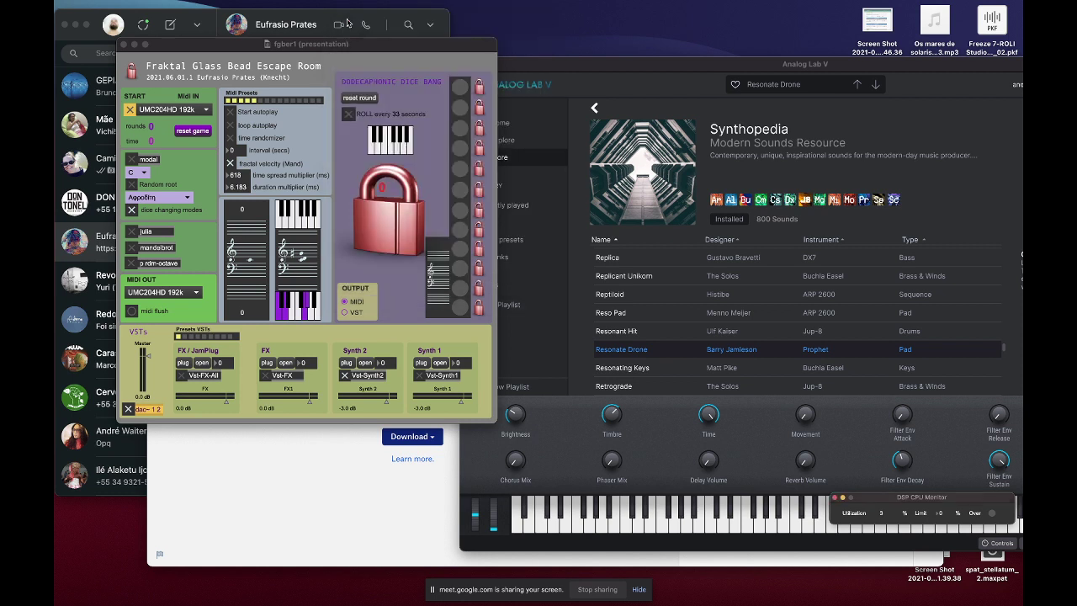
left_click(419, 377)
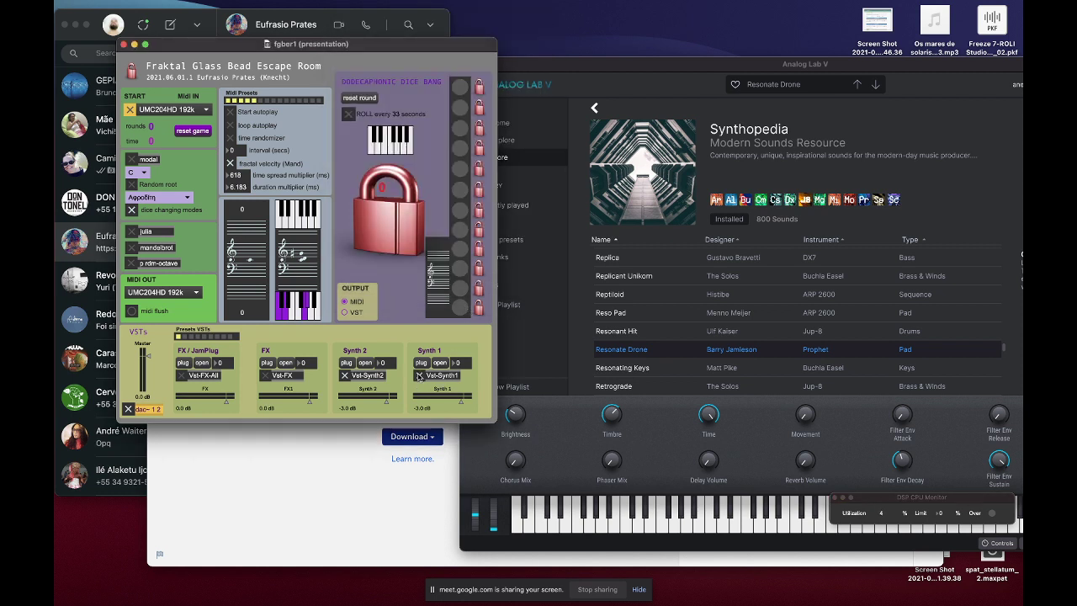
Test the Synth 1 output by playing six notes of Resonate Drone on the Analog Lab V keyboard
left_click(647, 521)
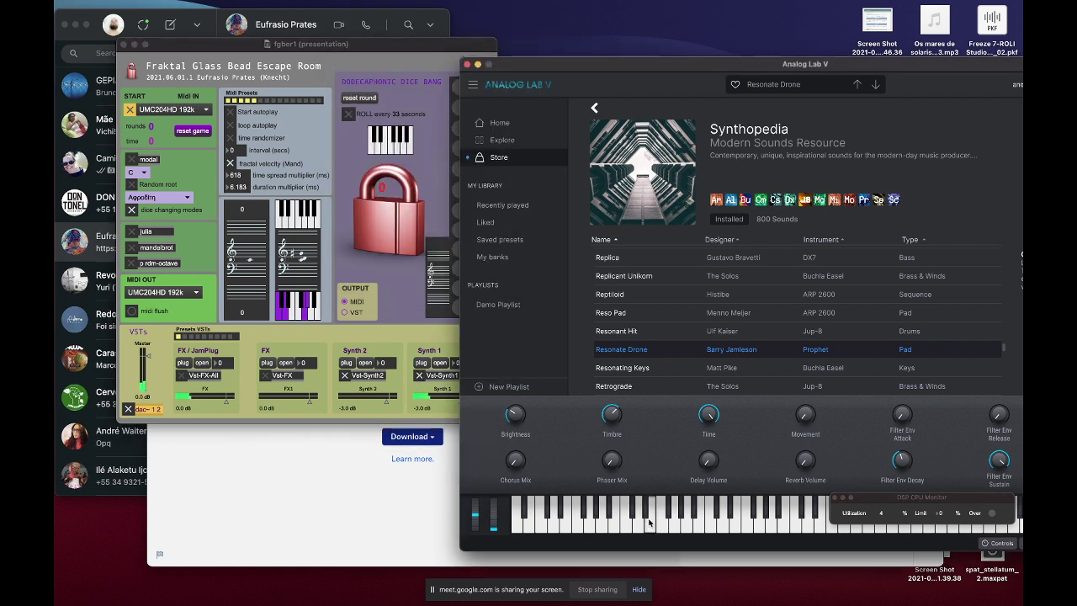
left_click(693, 525)
left_click(707, 527)
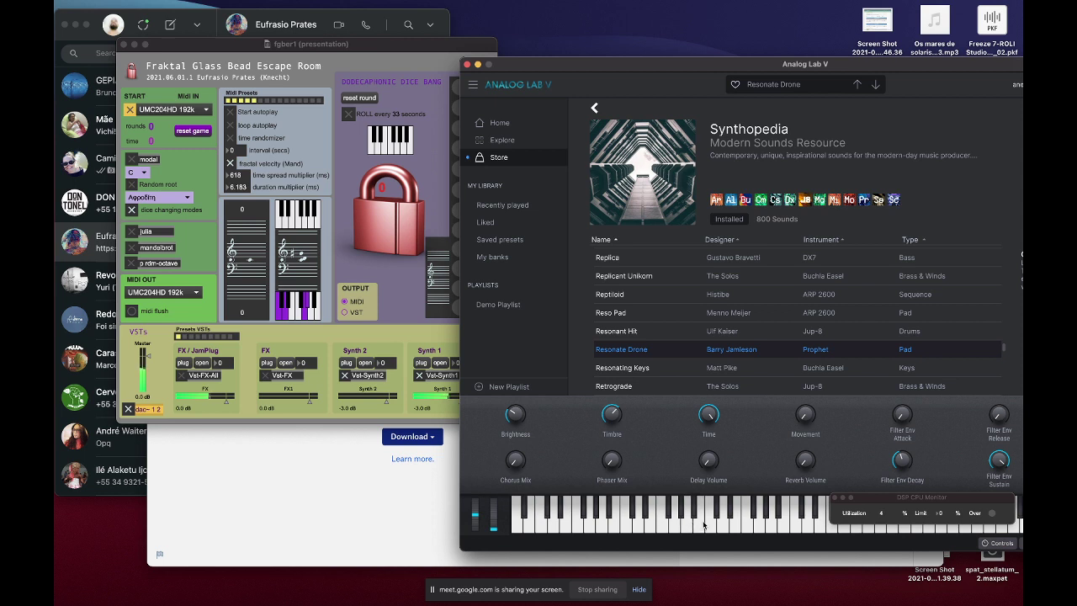
left_click(755, 527)
left_click(777, 528)
left_click(795, 528)
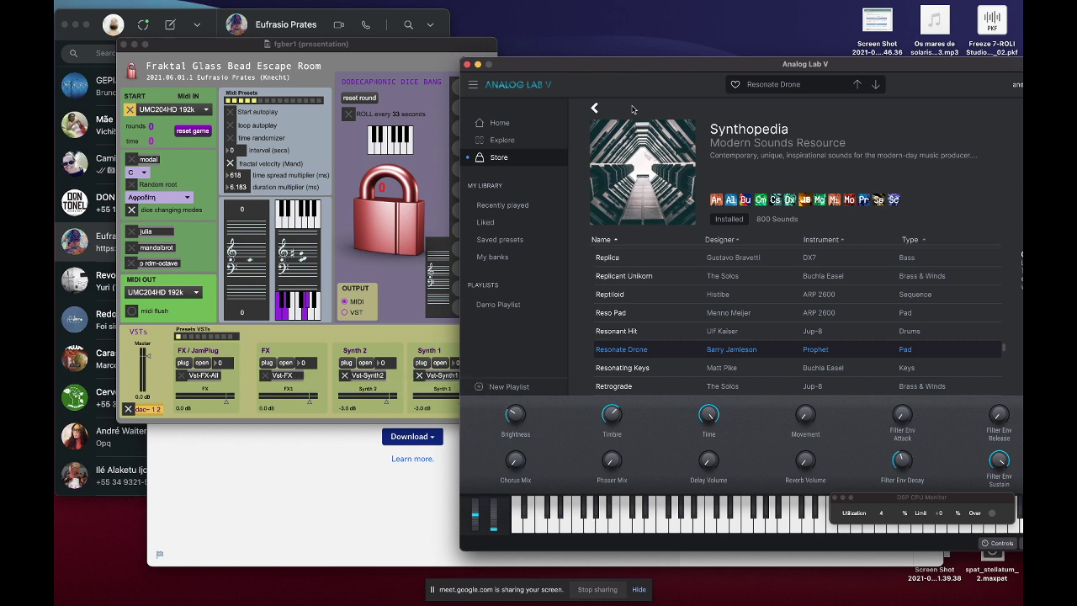
Move the Analog Lab V window fully into view and play three more notes on its keyboard
left_click_drag(567, 67, 434, 43)
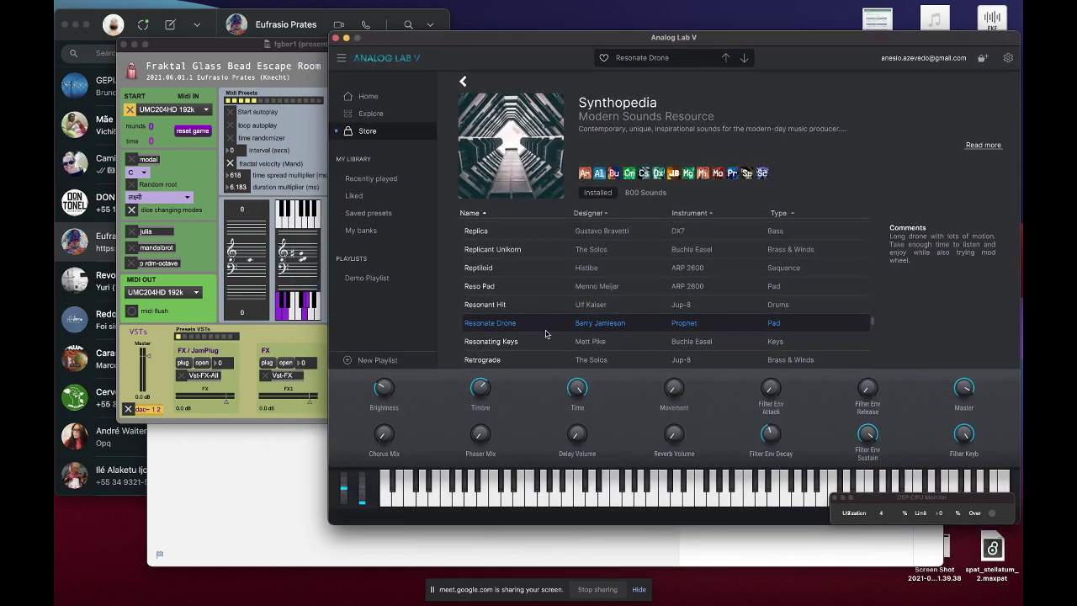
left_click(604, 496)
left_click(669, 497)
left_click(685, 503)
Leave the sound store for the Explore preset list and try to open Resonate Drone's Prophet instrument for editing
left_click(463, 81)
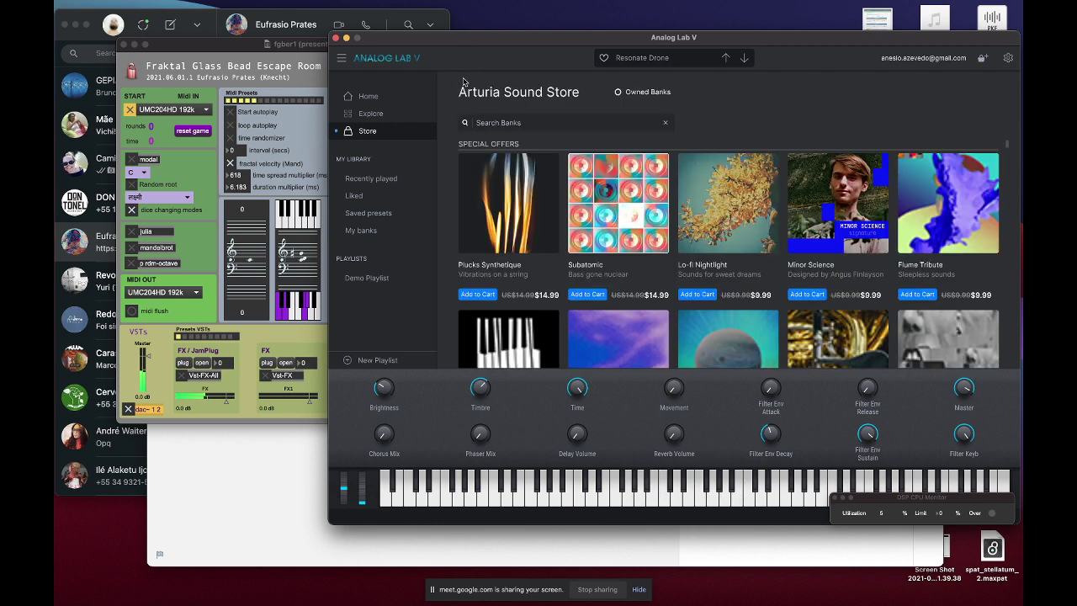
left_click(370, 96)
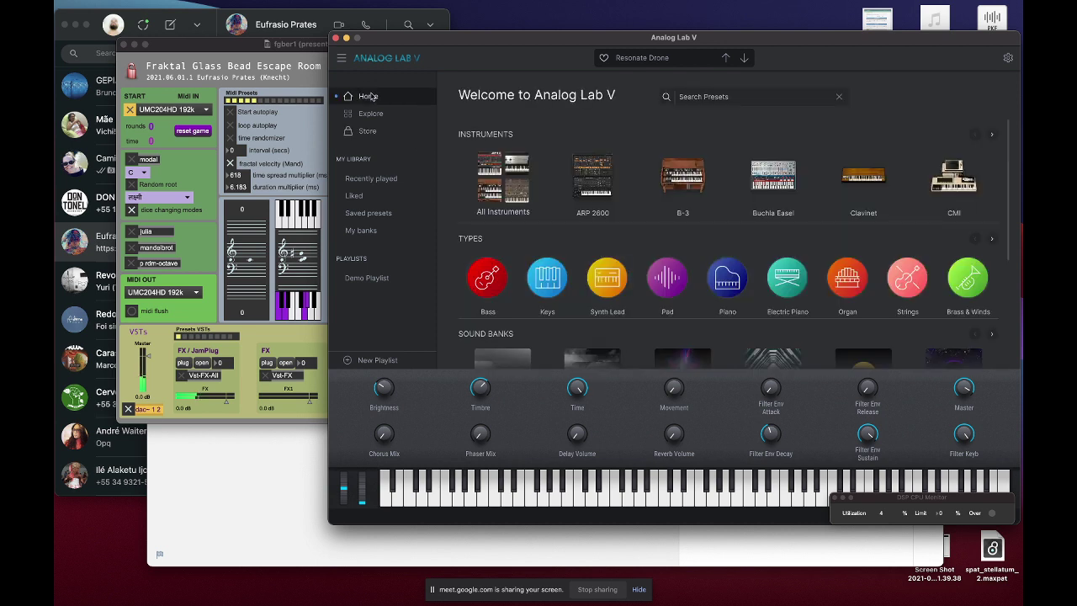
mouse_move(640, 493)
left_mouse_down()
mouse_move(629, 498)
mouse_move(701, 499)
left_mouse_up()
left_click(379, 118)
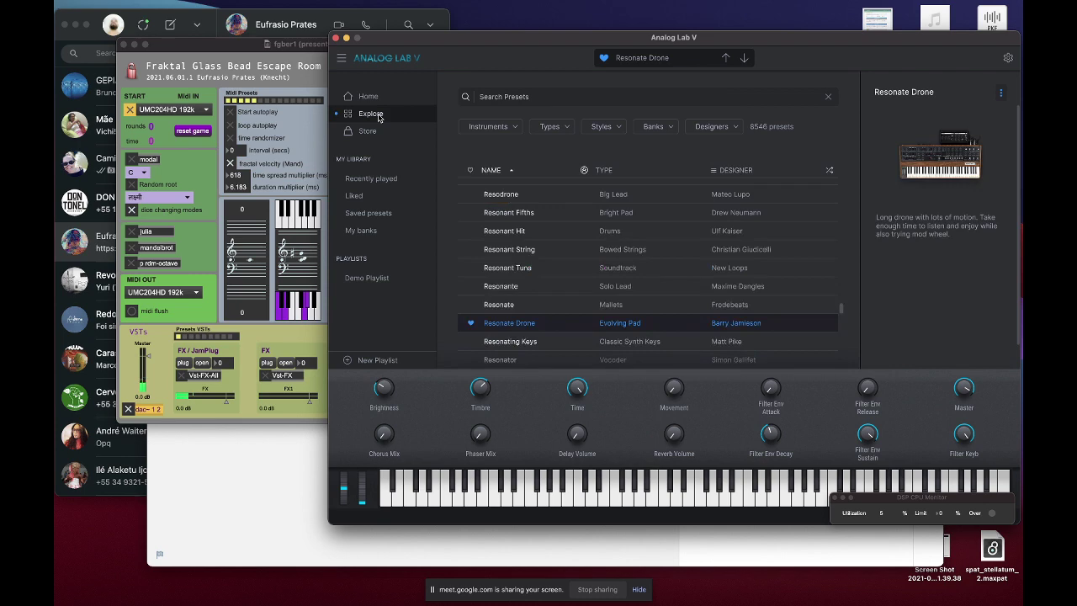
left_click(910, 195)
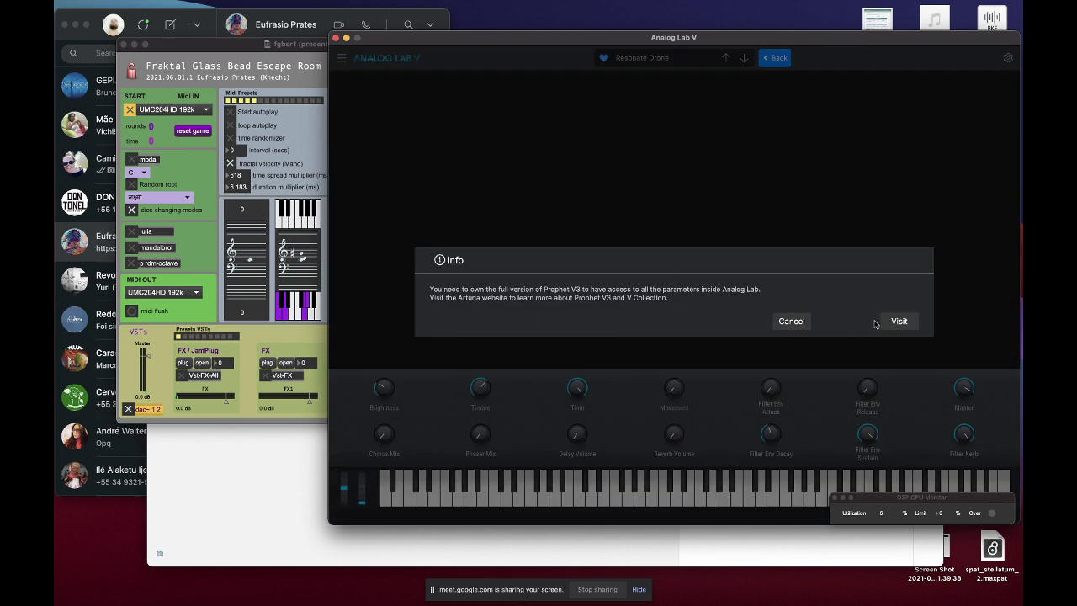
left_click(797, 322)
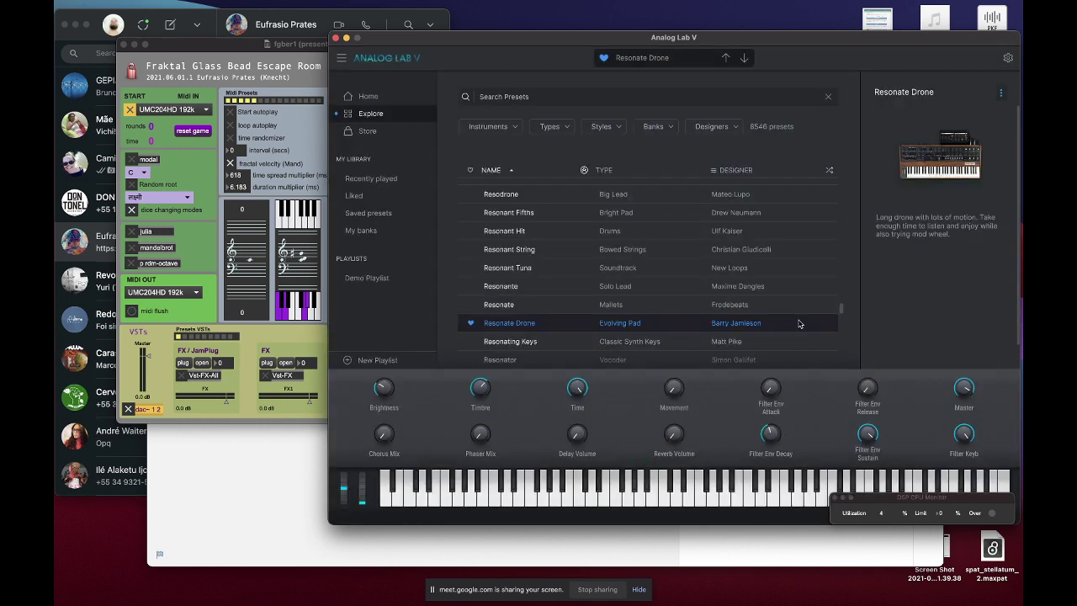
Arrange the Analog Lab V and fgber1 windows side by side and play a test note
left_click_drag(450, 36, 573, 35)
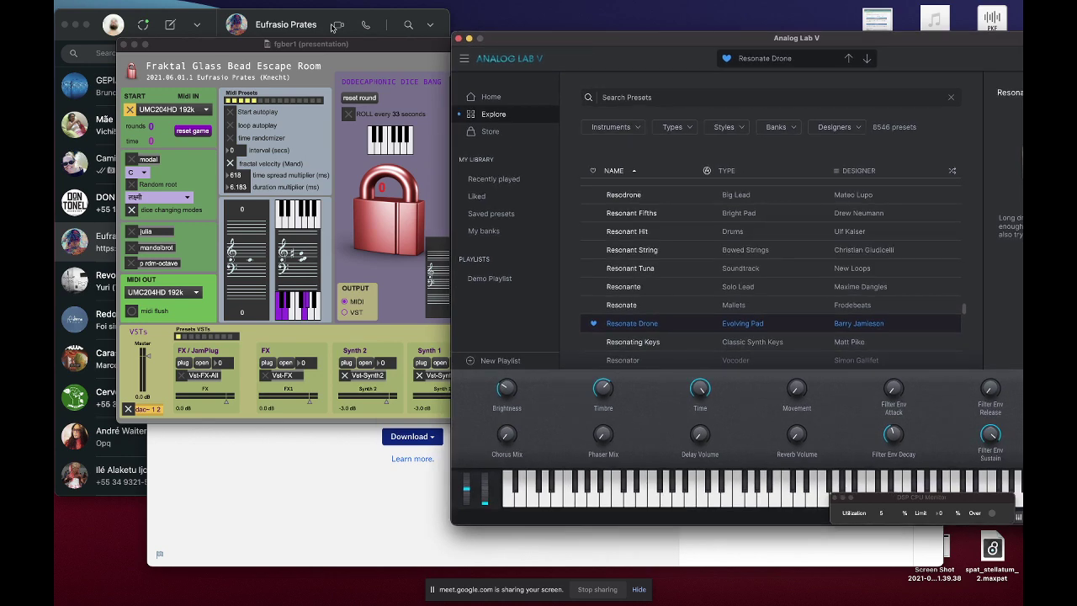
left_click_drag(324, 42, 313, 39)
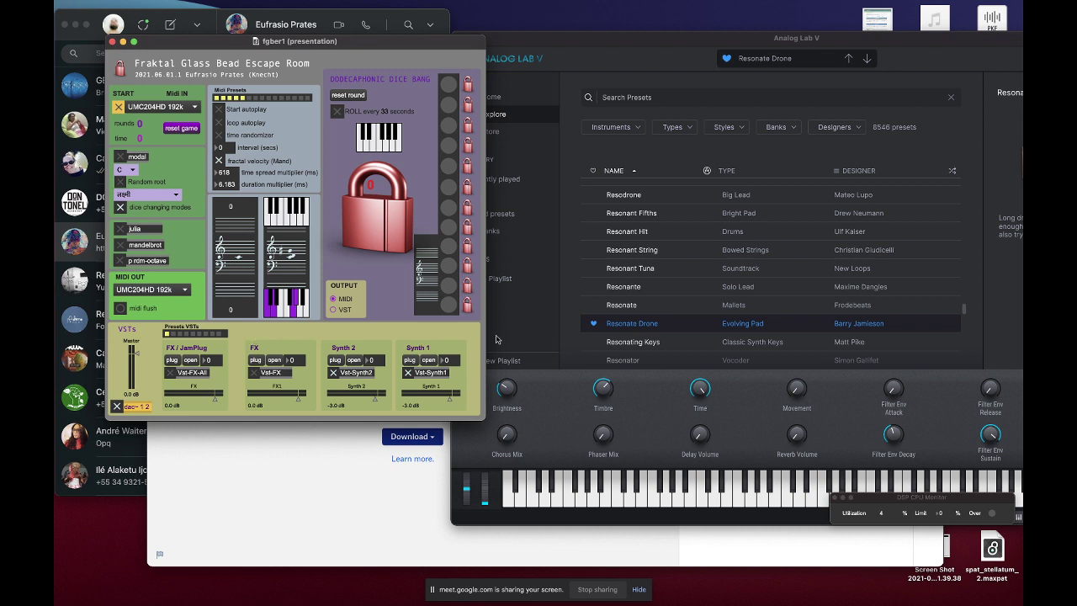
mouse_move(484, 334)
left_click(786, 494)
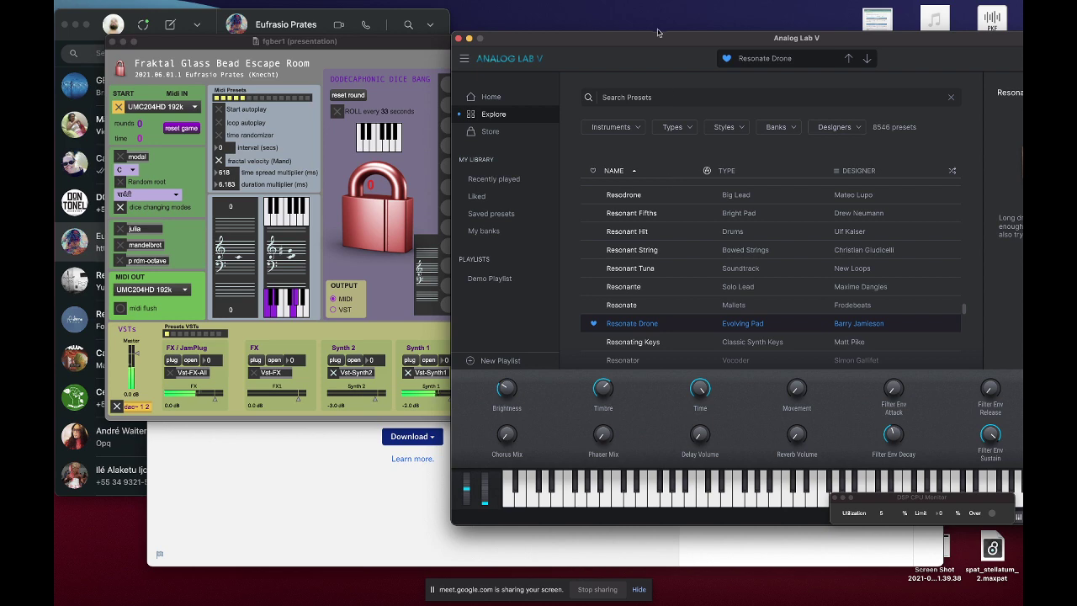
left_click_drag(659, 36, 400, 46)
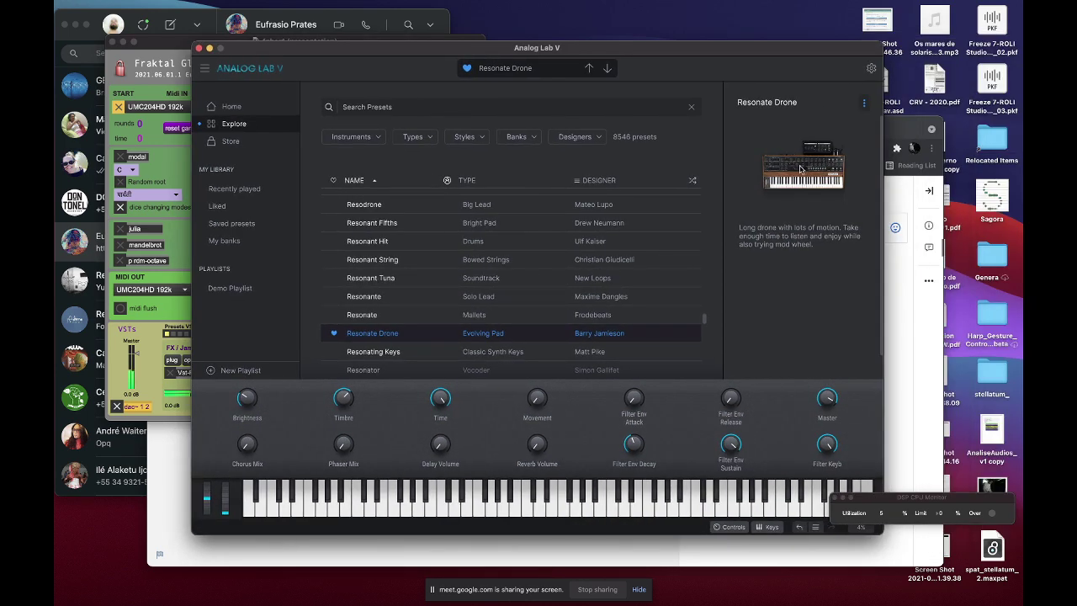
left_click_drag(371, 34, 599, 31)
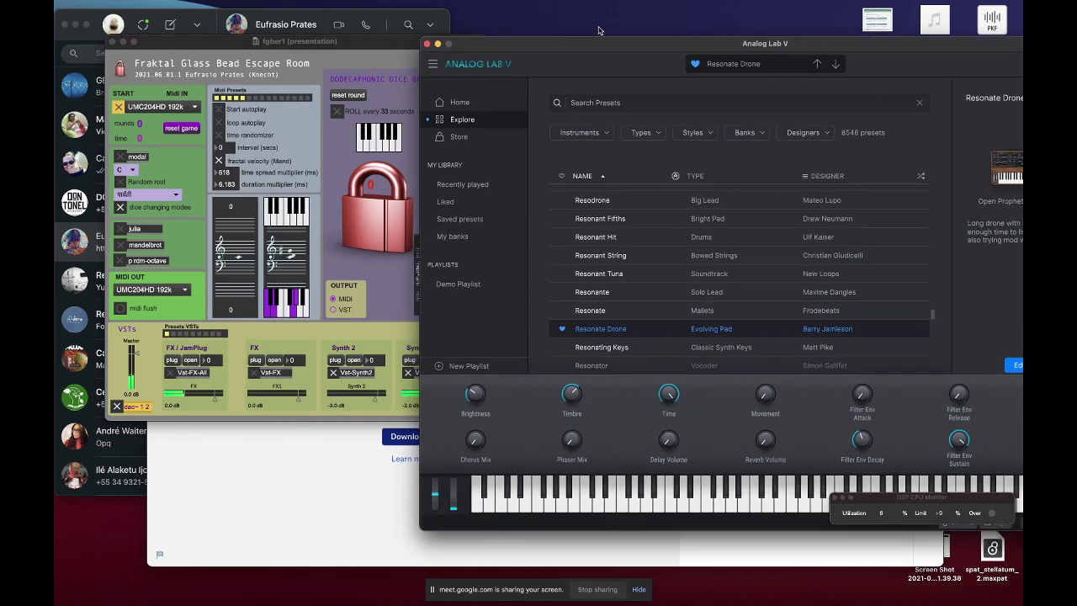
Close Analog Lab V, load Prophet V3.vst into the Synth 1 slot instead, and open its interface, declining the introductory prompt
left_click(427, 43)
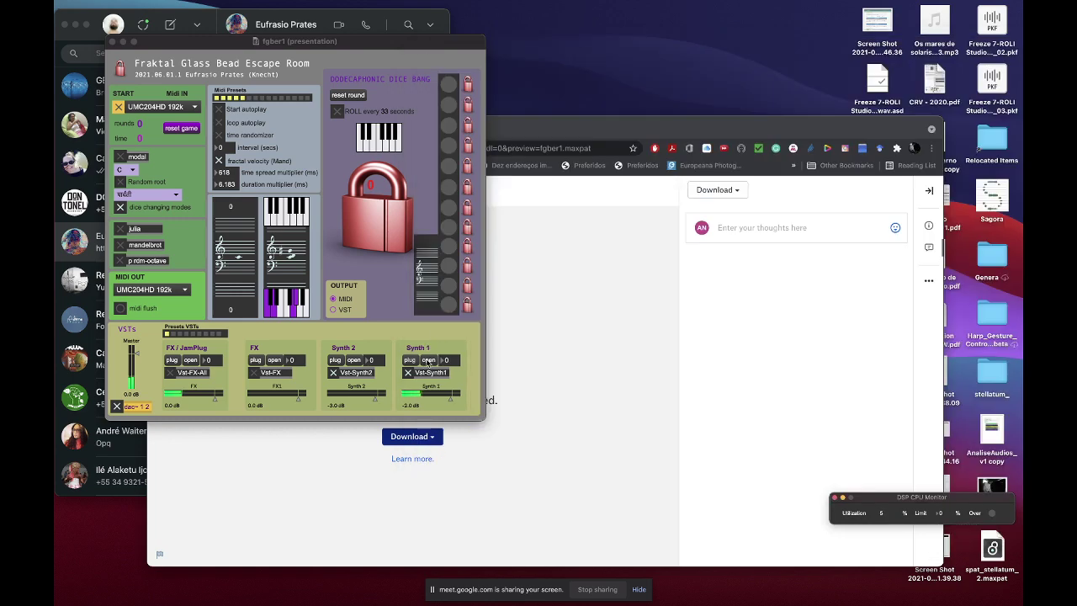
left_click(409, 361)
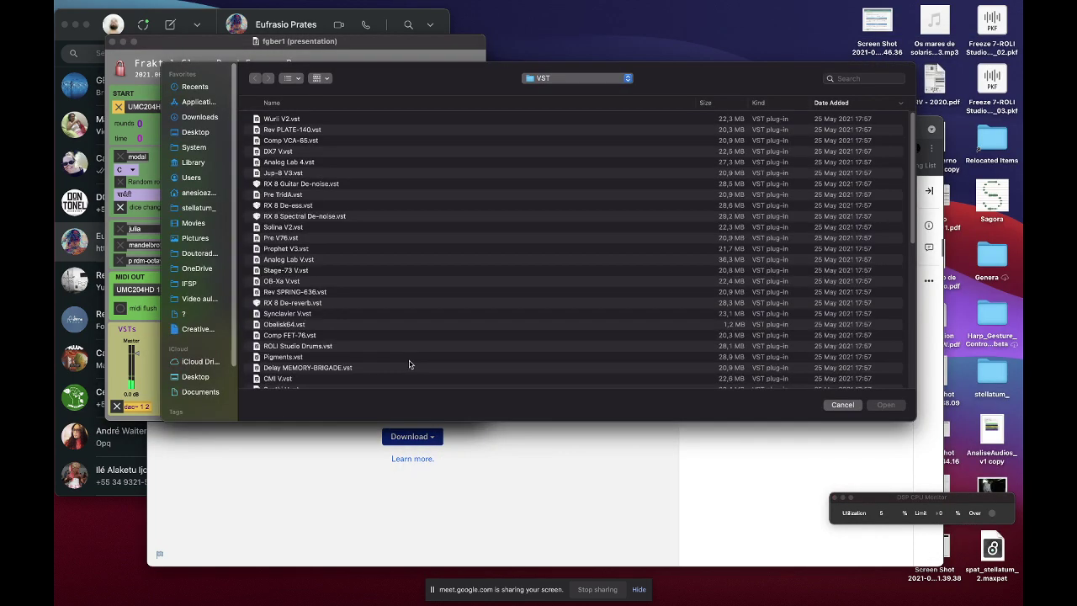
left_click(302, 252)
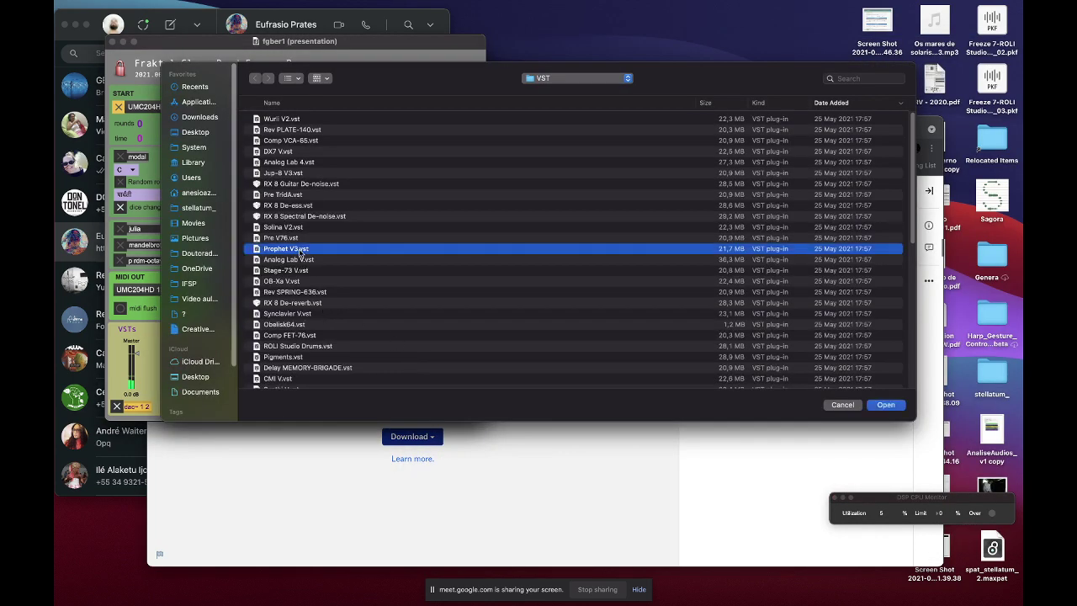
left_click(893, 404)
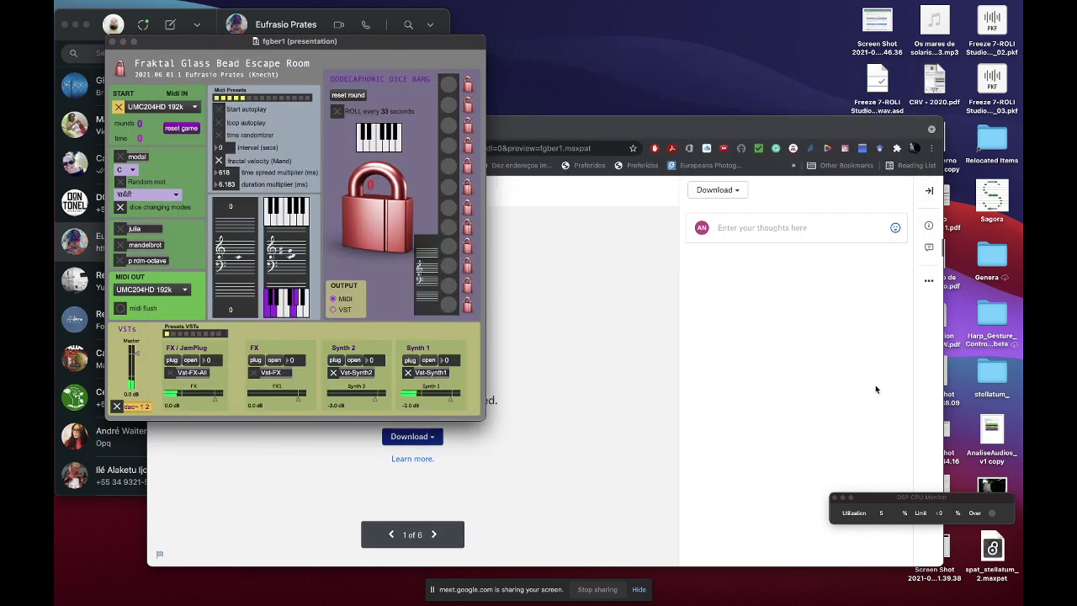
left_click(429, 360)
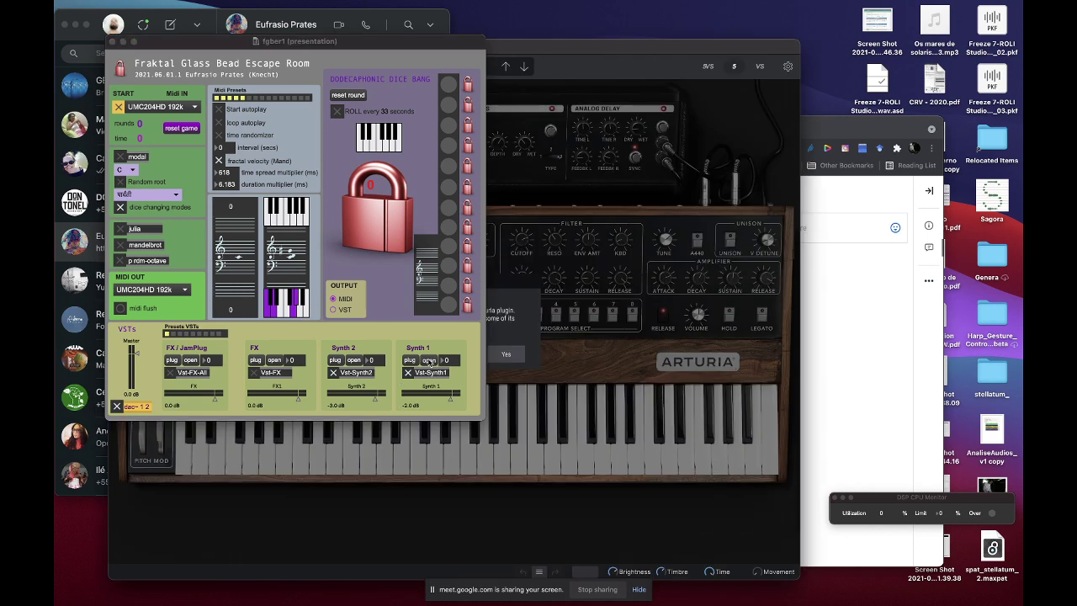
left_click(458, 354)
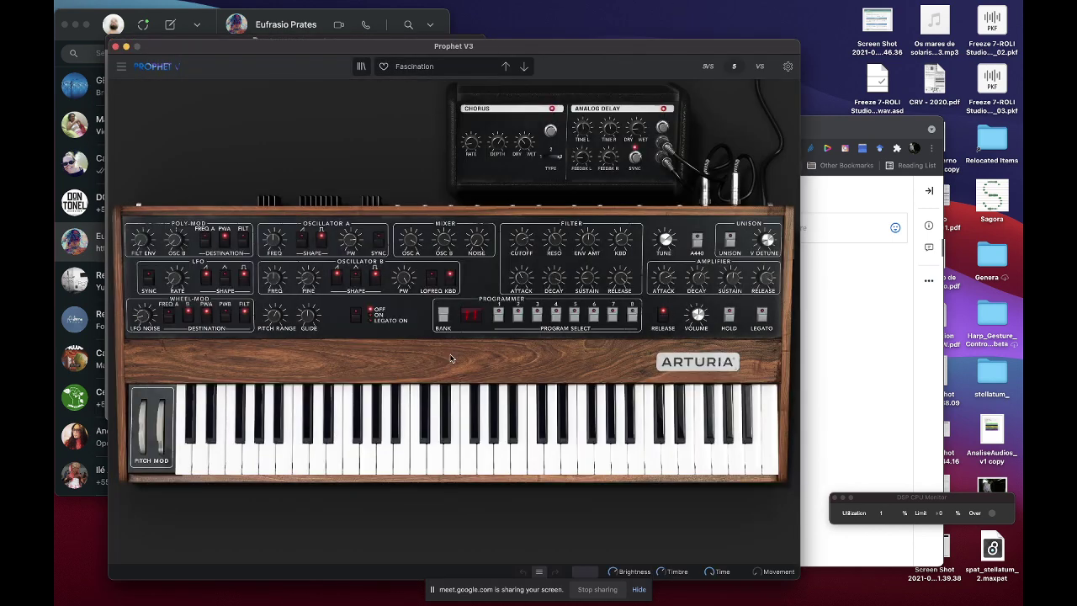
Search the Prophet V3 presets for "reso", load Resonate Drone, and return to the instrument view
left_click(364, 68)
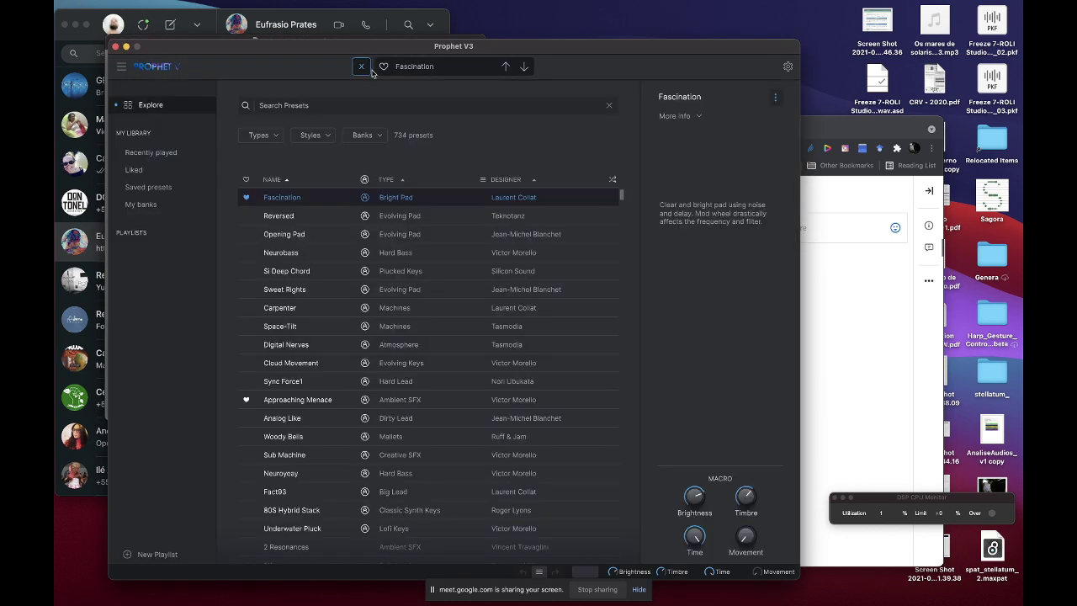
left_click(394, 112)
type("reso")
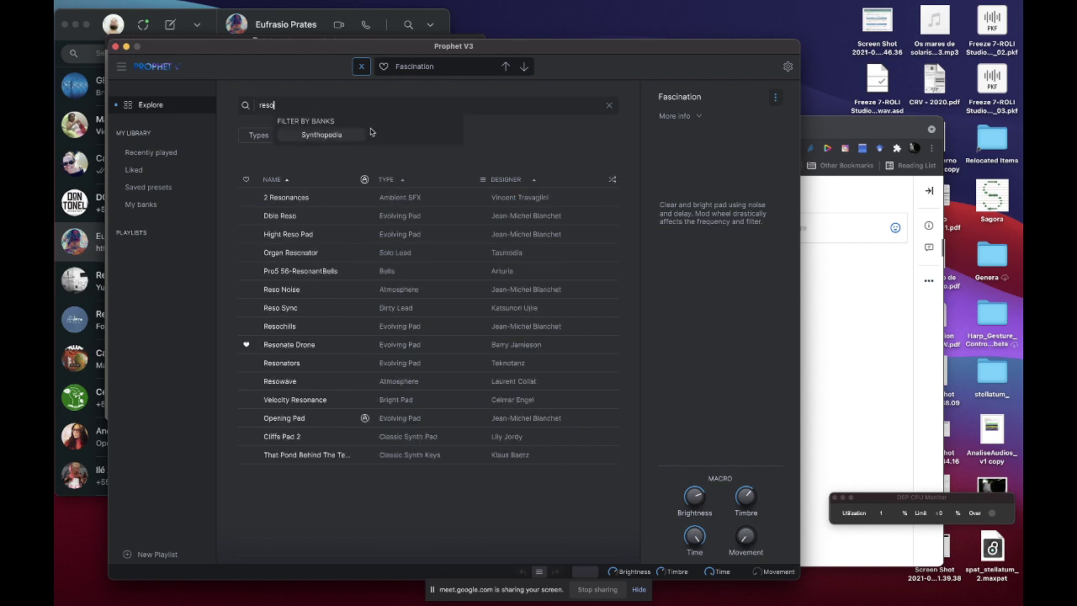
left_click(311, 348)
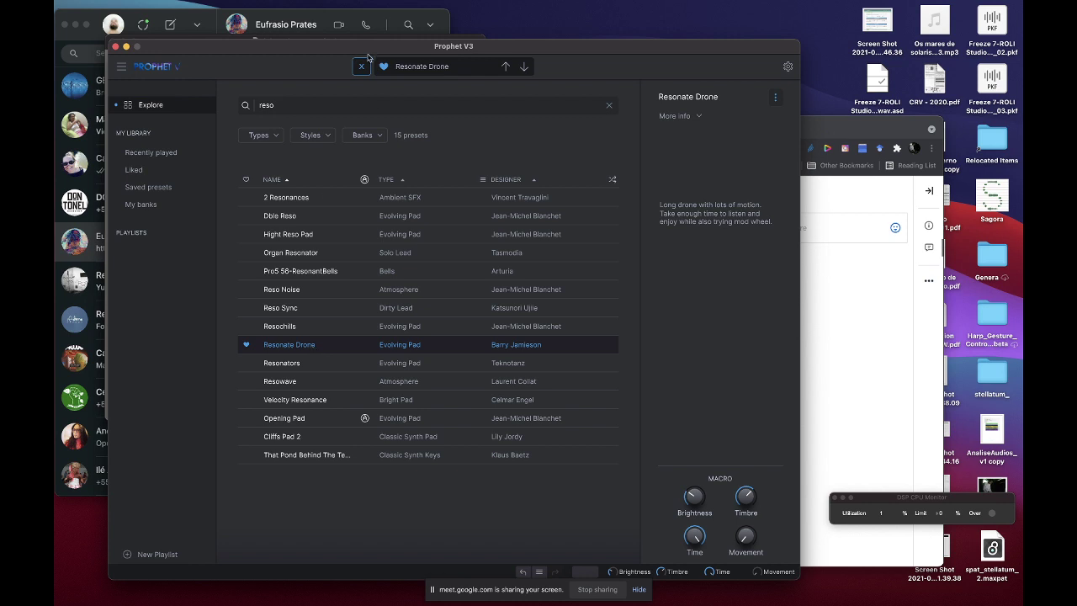
left_click(362, 65)
Play four notes of Resonate Drone on the Prophet V3 keyboard and close the plug-in window
left_click(334, 464)
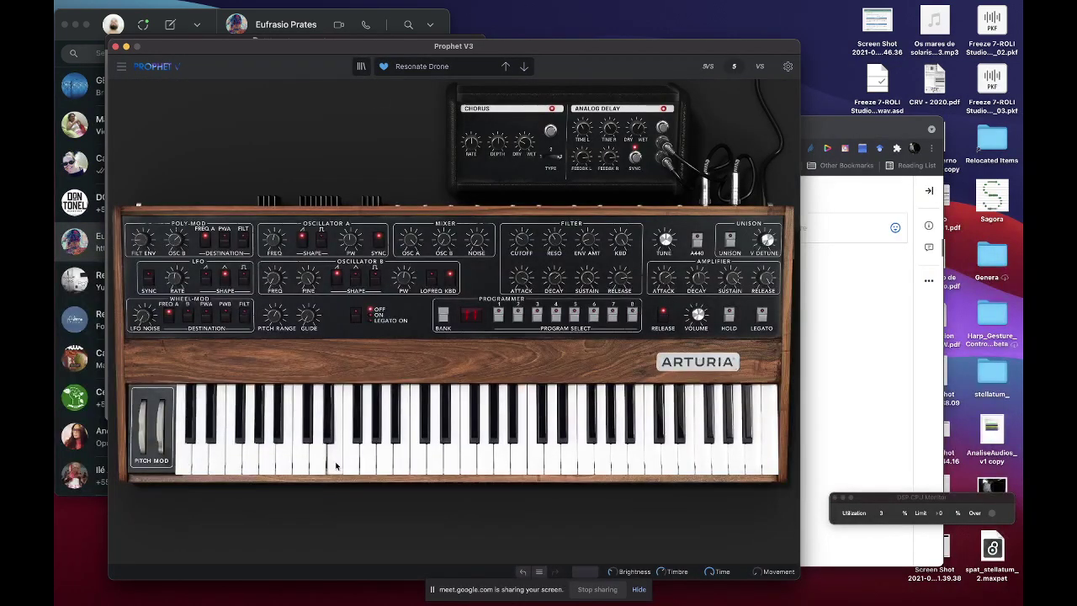
left_click(366, 464)
left_click(452, 465)
left_click(488, 466)
left_click(115, 46)
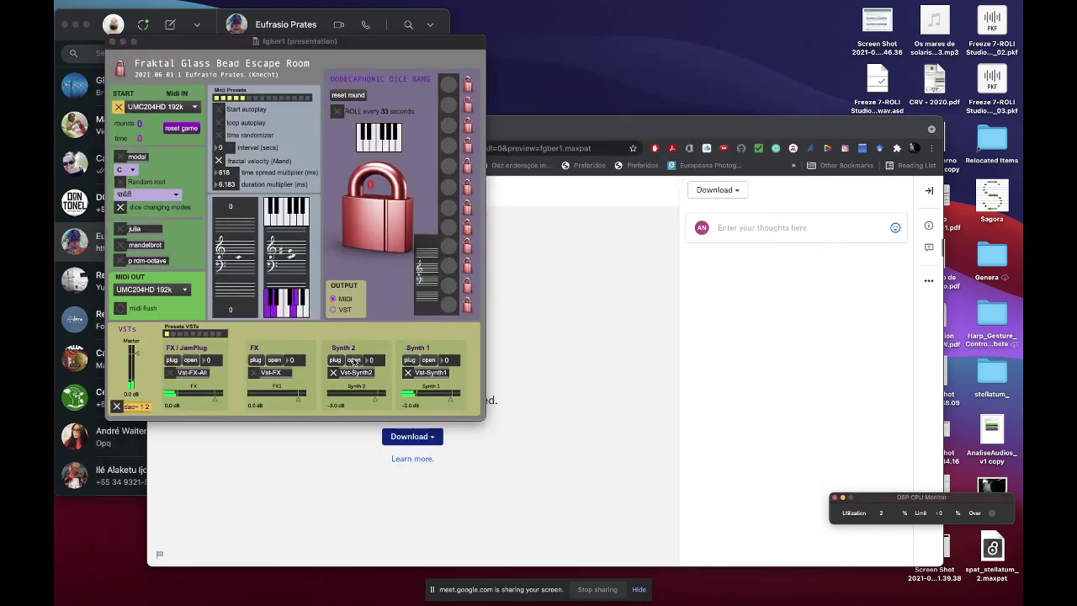
Load CS-80 V3.vst into the patch's Synth 2 slot and open the plug-in's preset browser
left_click(334, 360)
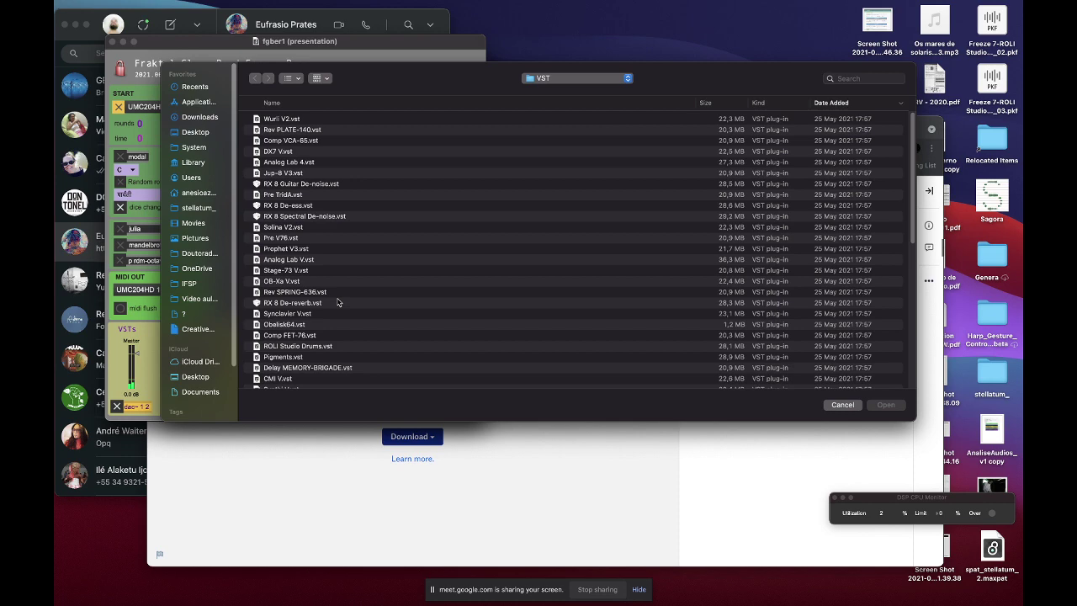
scroll(337, 302, "down", 5)
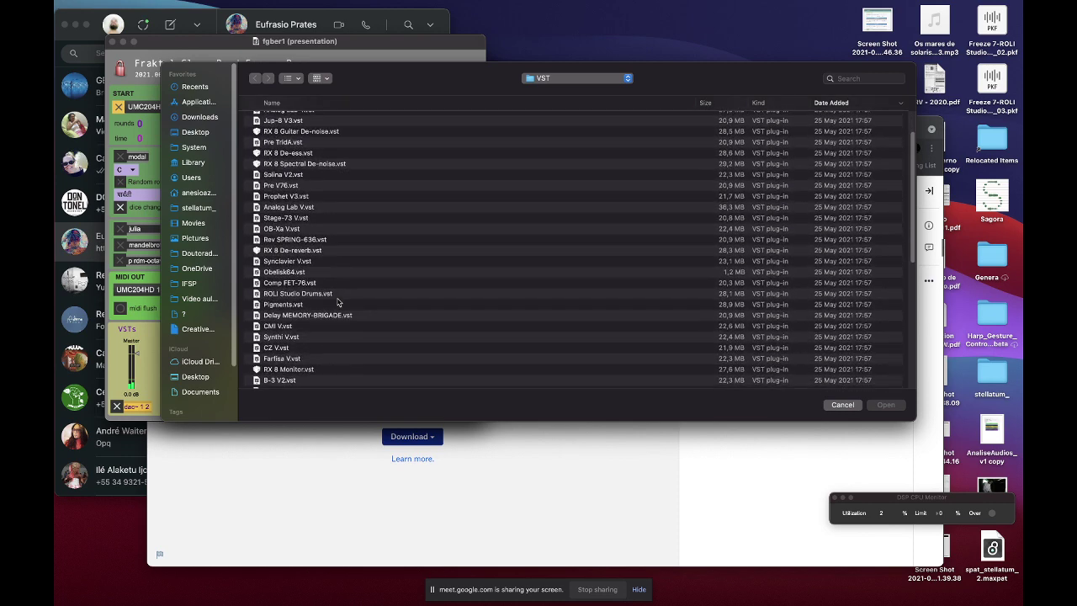
scroll(338, 302, "down", 4)
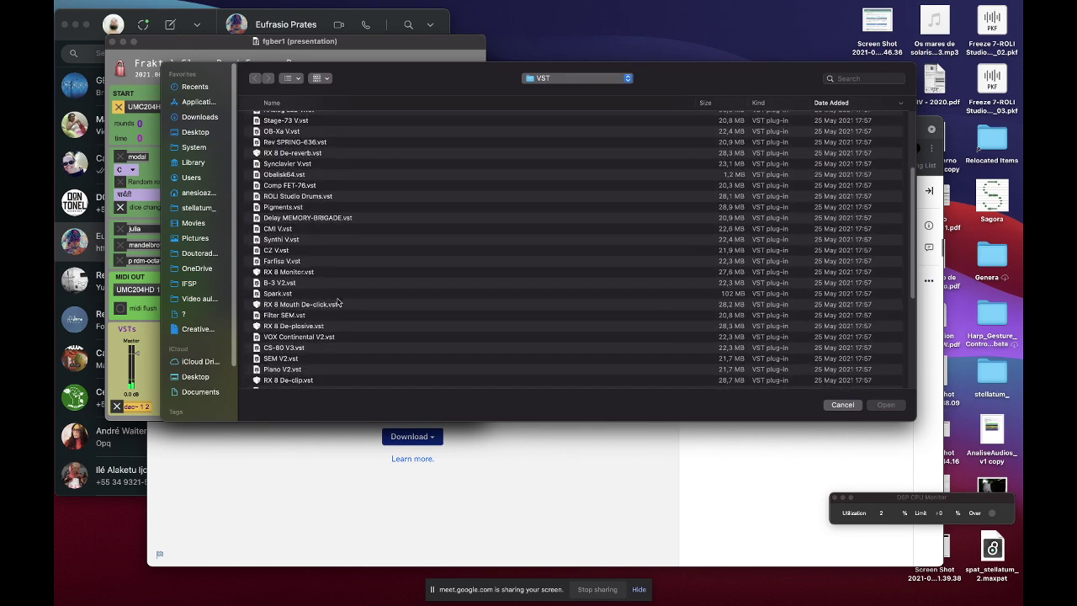
scroll(338, 302, "down", 1)
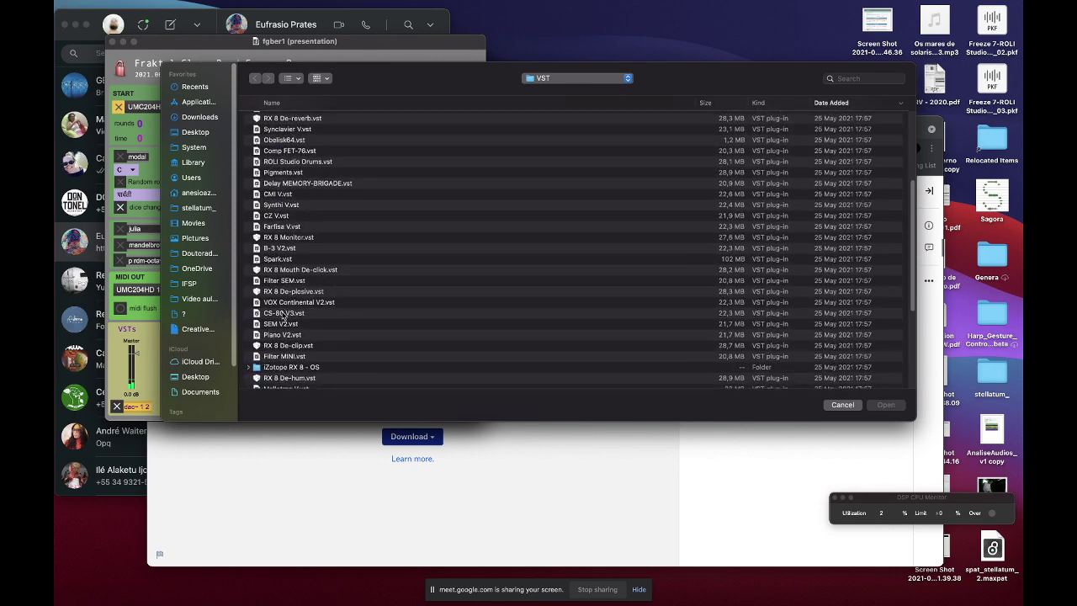
left_click(284, 312)
left_click(886, 405)
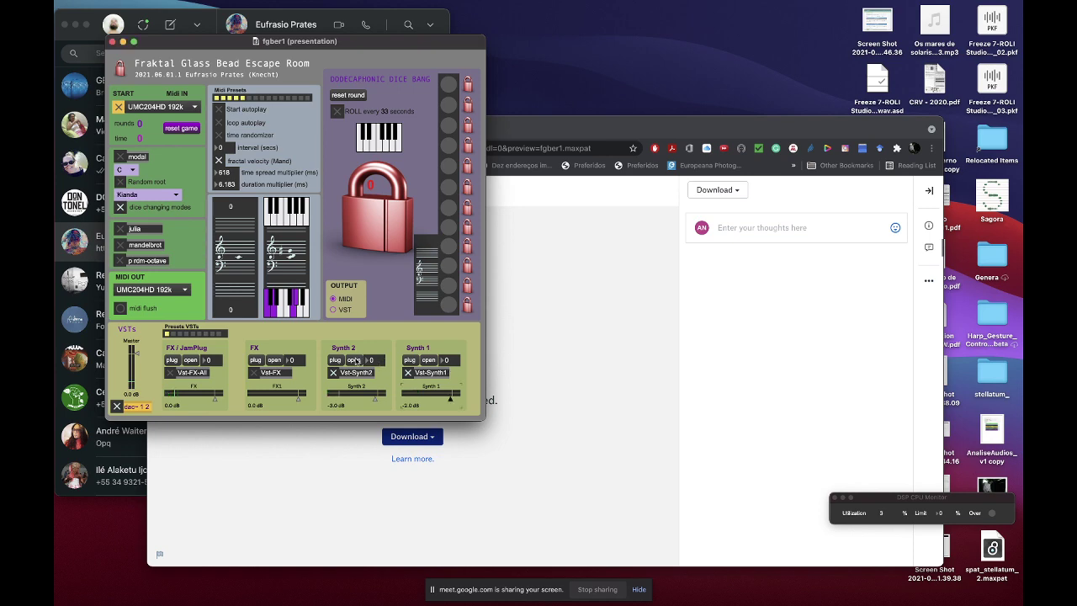
left_click(355, 360)
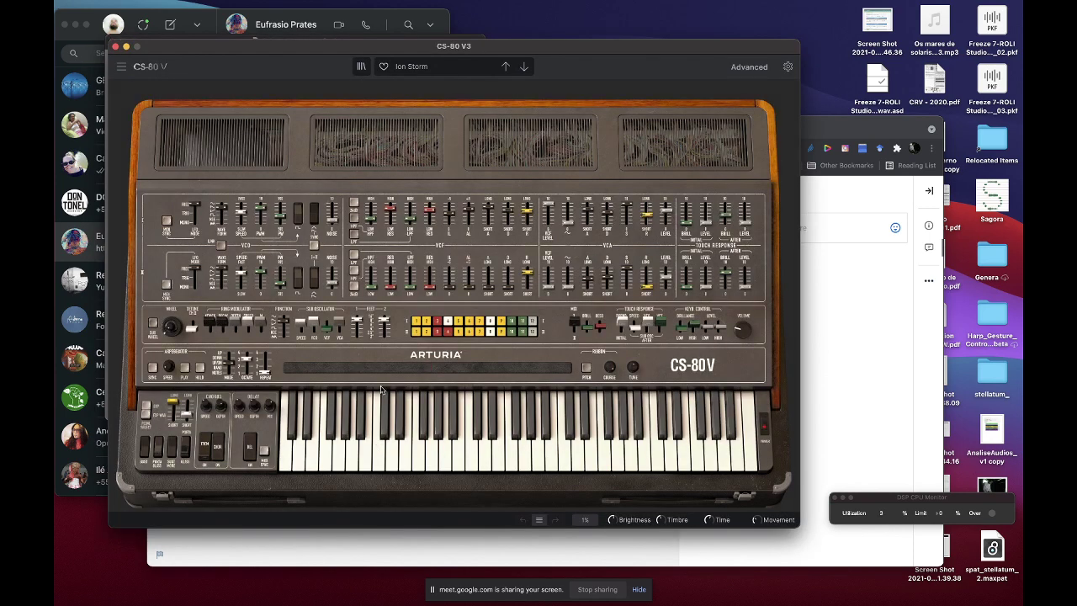
left_click(361, 67)
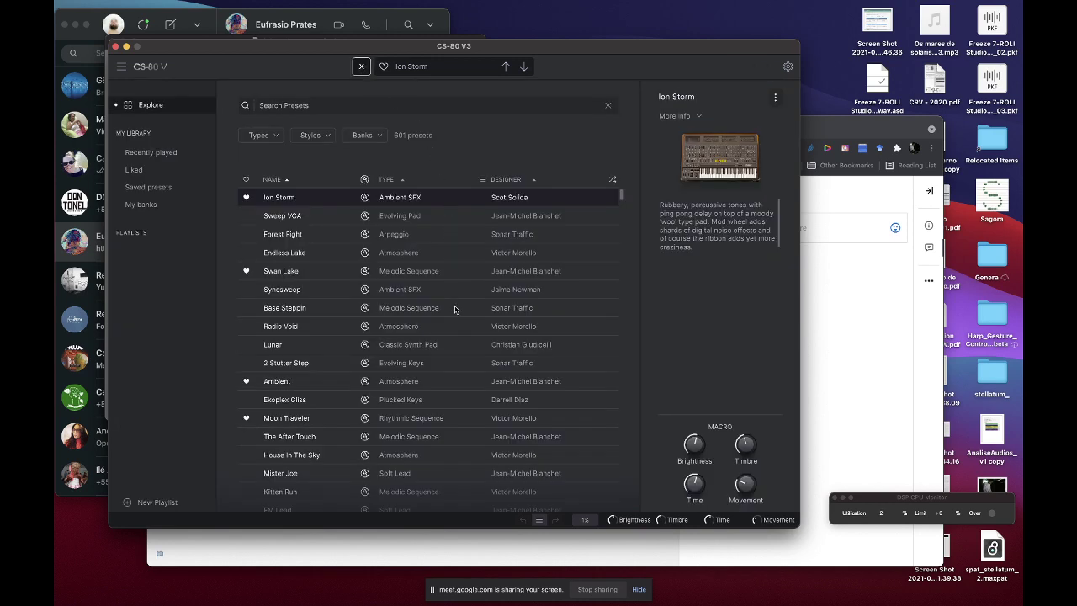
Load the Moon Traveler preset in CS-80 V3, return to the instrument view, and play a few notes on its keyboard
left_click(418, 421)
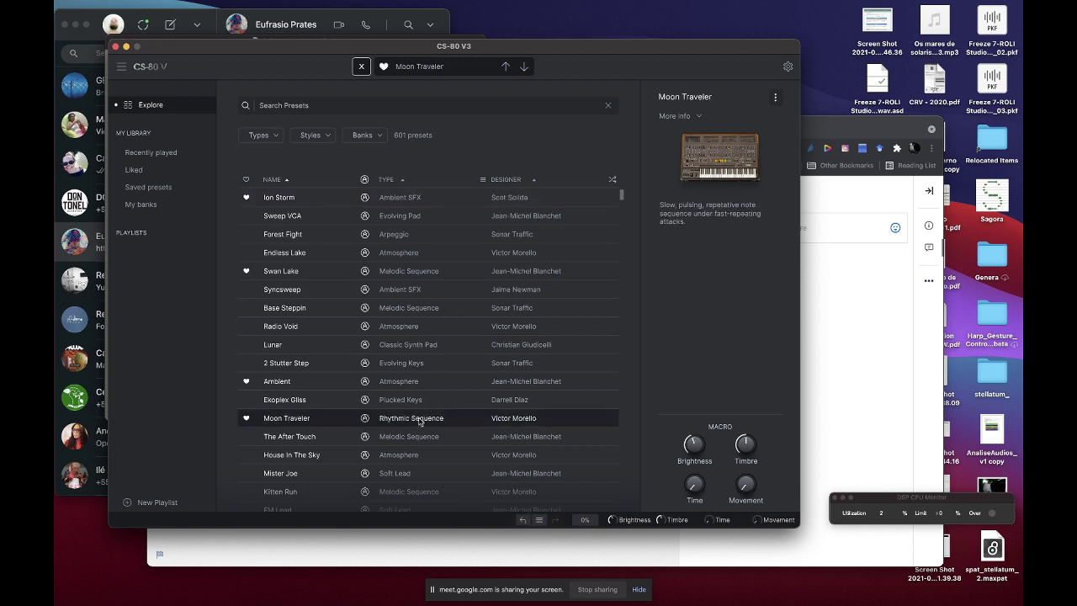
left_click(363, 67)
left_click(410, 469)
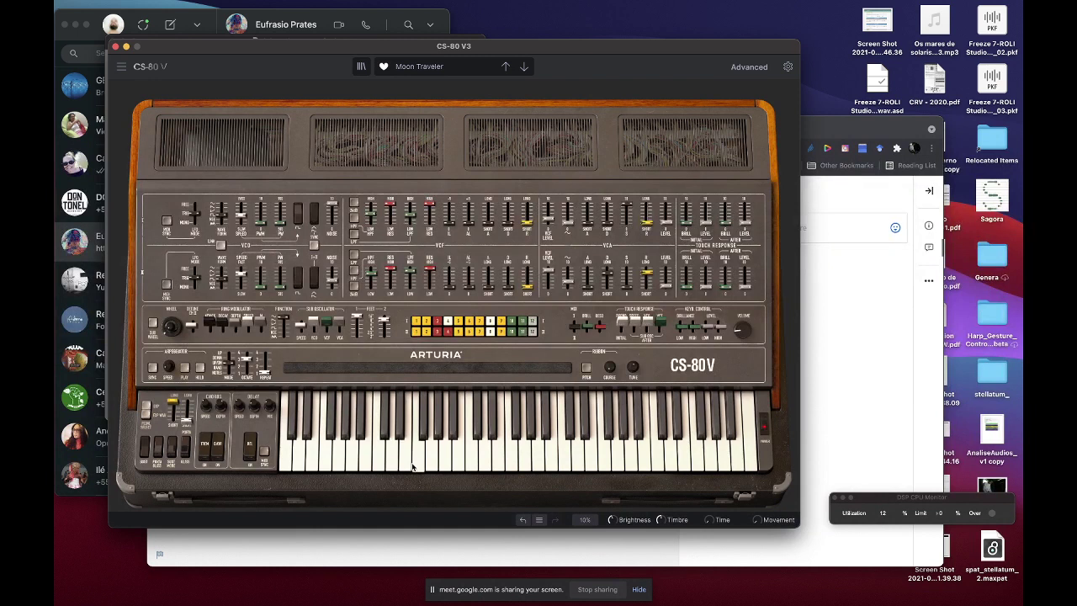
left_click(416, 465)
left_click(416, 465)
left_click(406, 462)
left_click(443, 457)
Filter the CS-80 V3 presets by the Kick type, load Bayss Drum, and play a note on the keyboard
left_click(362, 67)
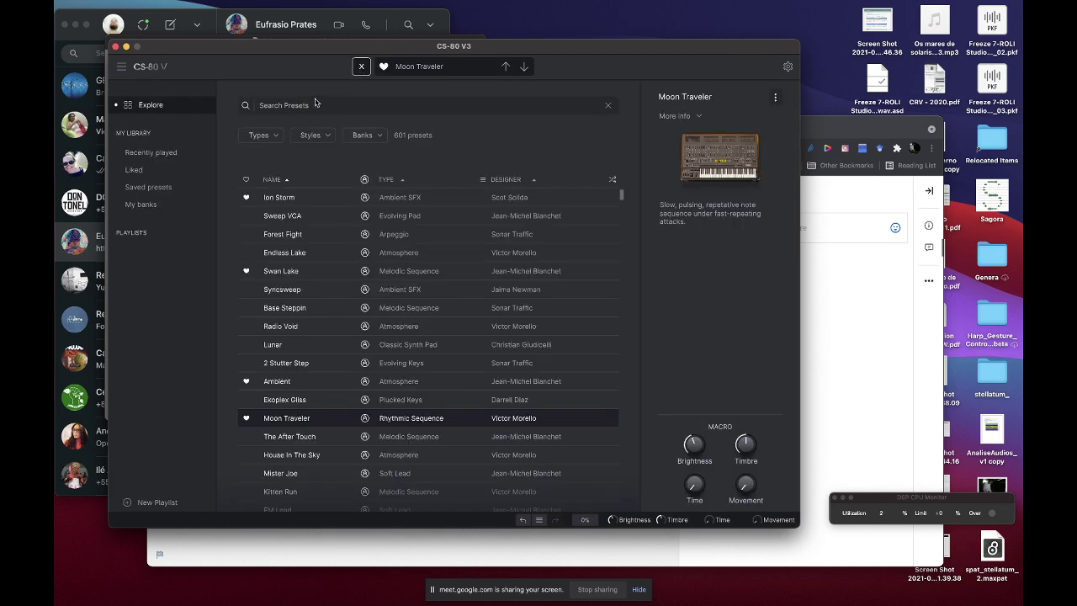
left_click(274, 137)
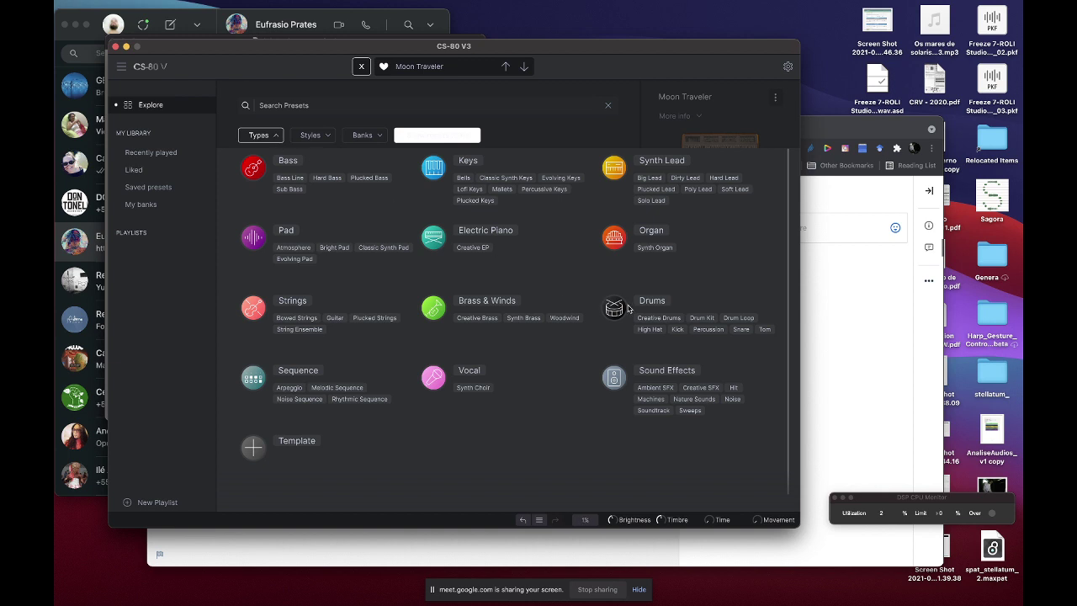
left_click(679, 329)
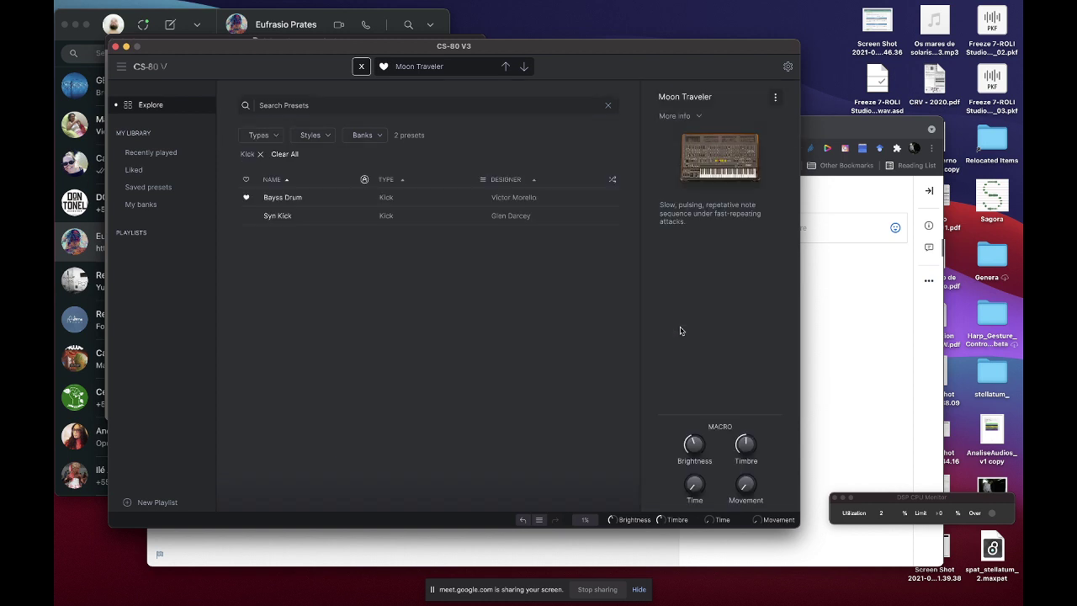
left_click(288, 198)
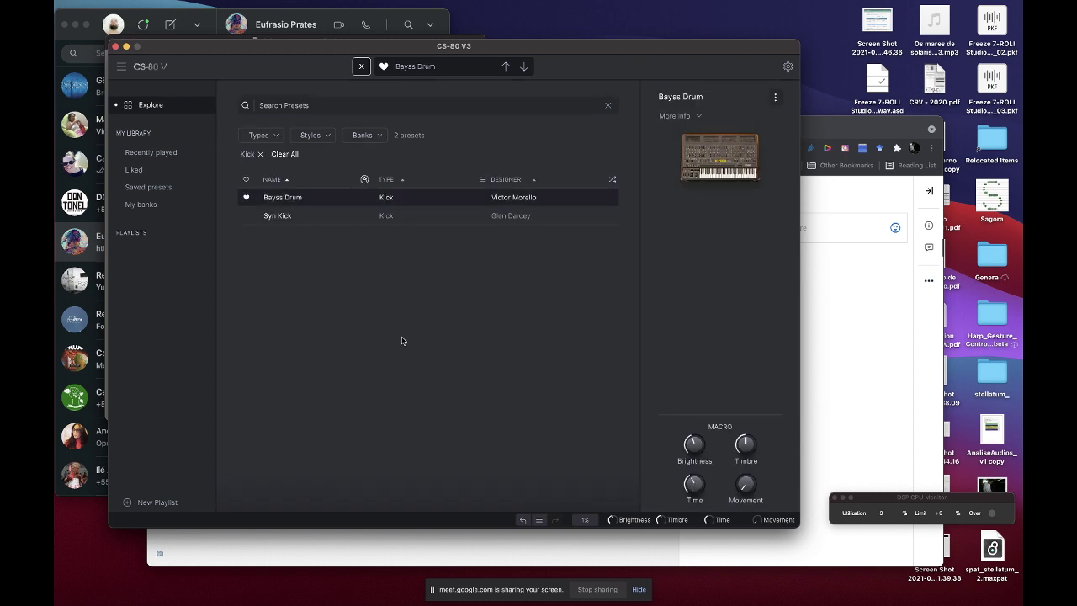
left_click(361, 66)
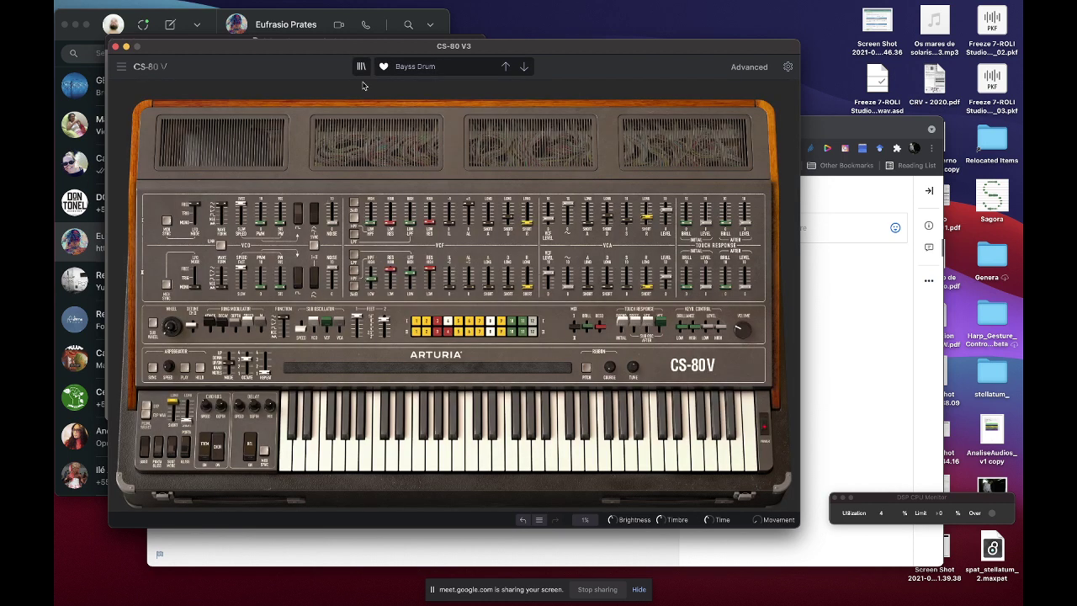
left_click(432, 465)
Load the Syn Kick preset instead, play several notes on the CS-80 V3 keyboard, and close the plug-in window
left_click(362, 66)
left_click(284, 220)
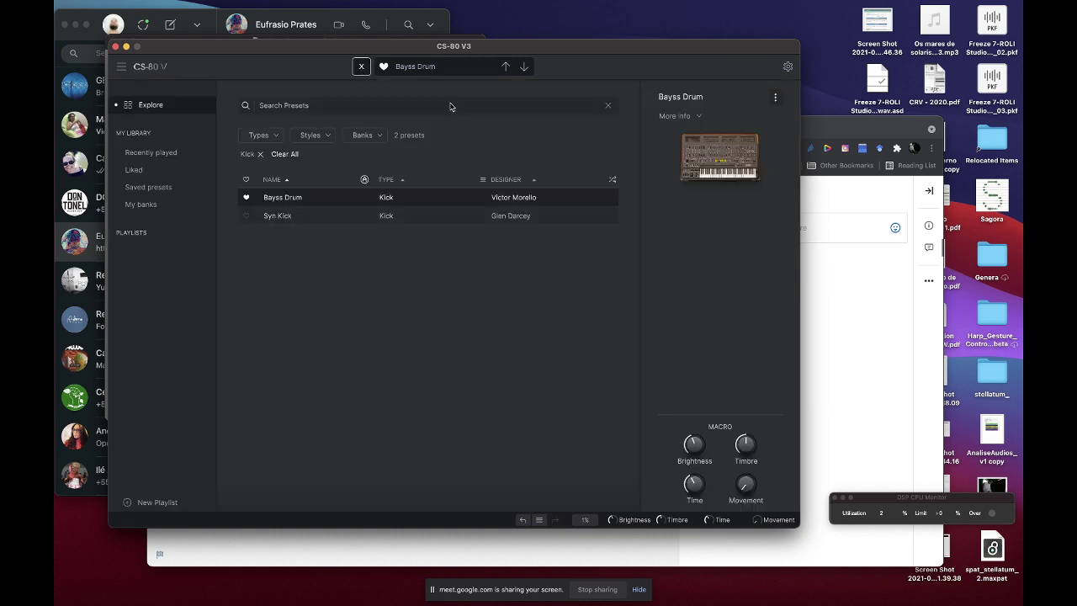
left_click(364, 66)
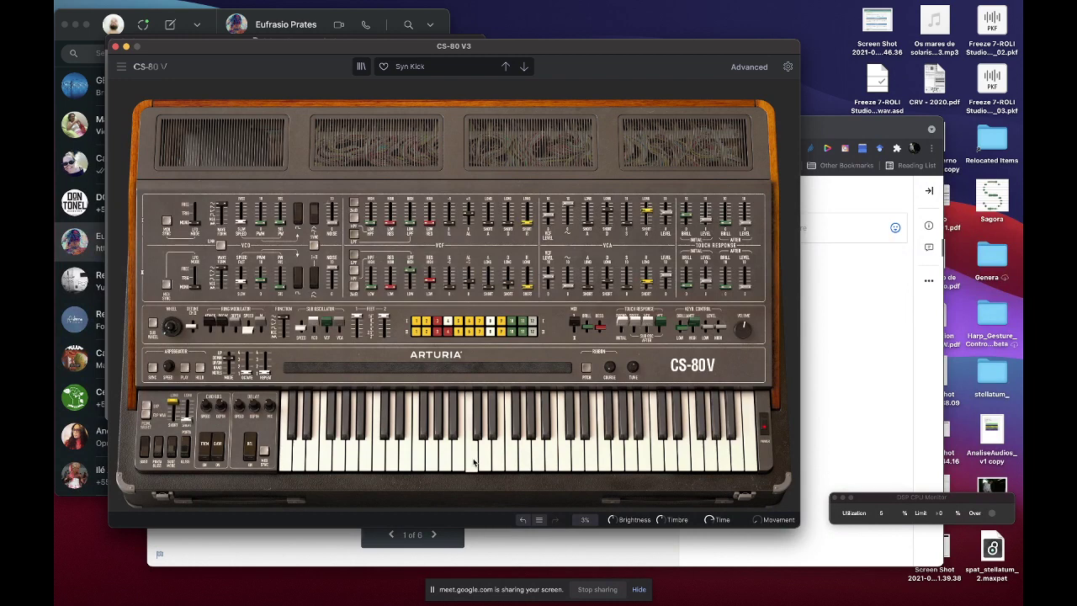
mouse_move(473, 462)
left_mouse_down()
mouse_move(636, 457)
mouse_move(412, 452)
left_mouse_up()
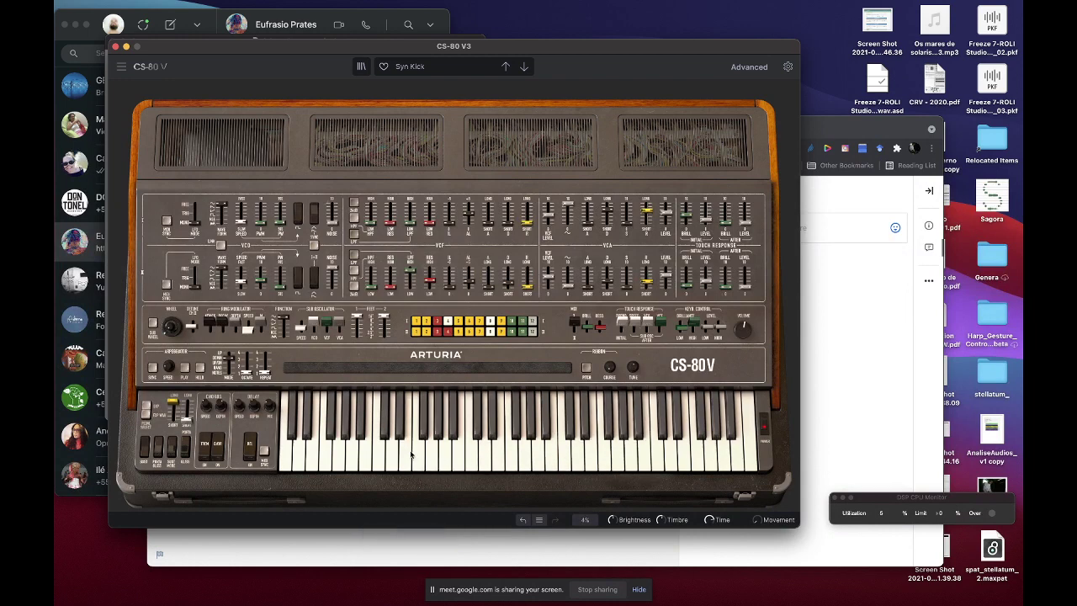
left_click(412, 455)
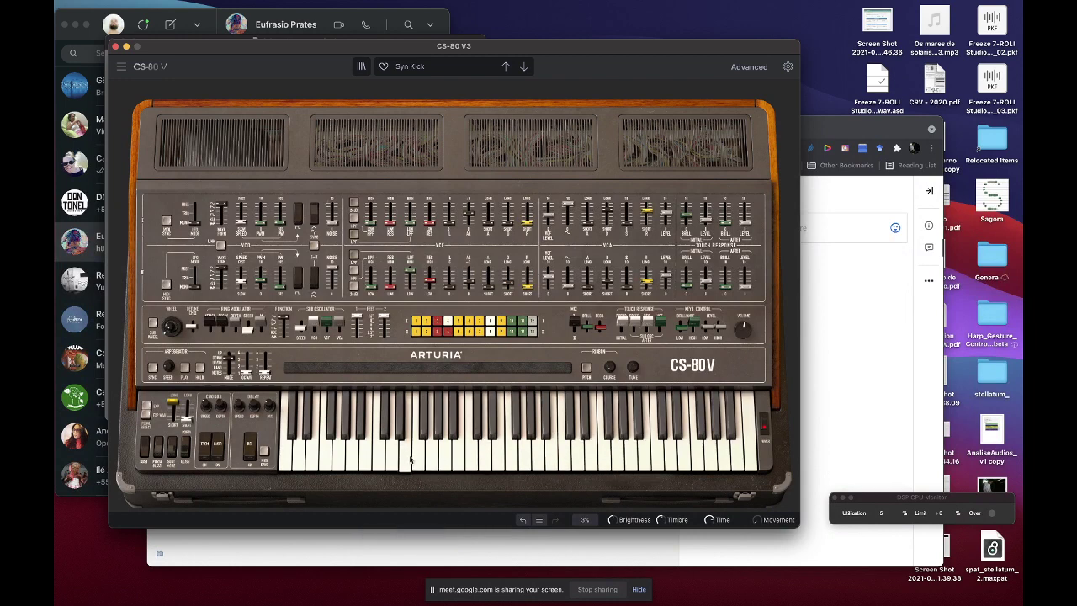
left_click(115, 46)
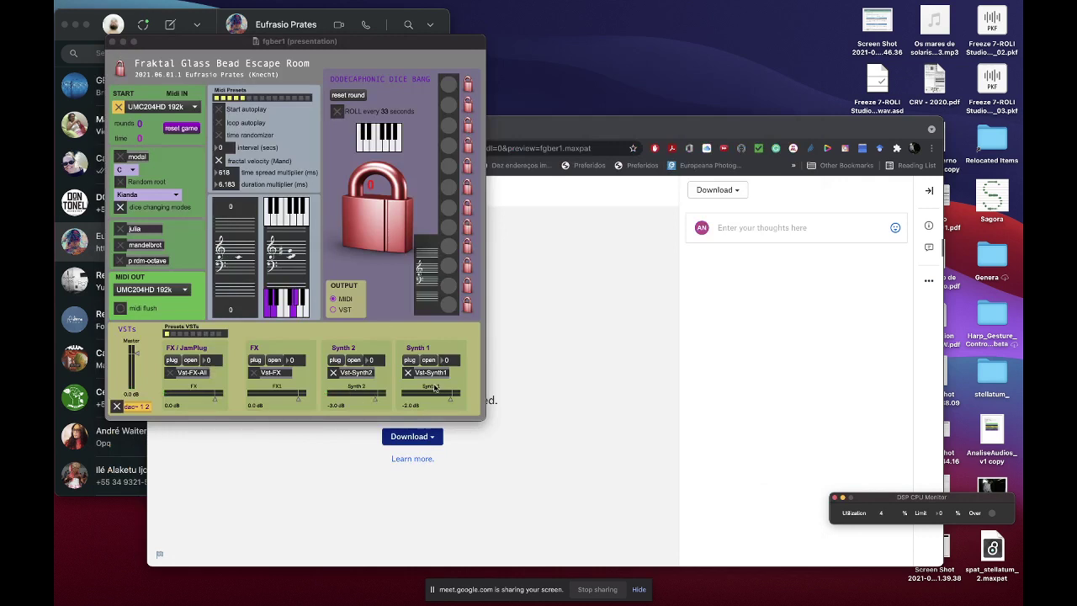
Start choosing a plug-in for the FX / JamPlug slot and select JamTaba.old.component in the Plug-Ins Components folder
left_click(191, 362)
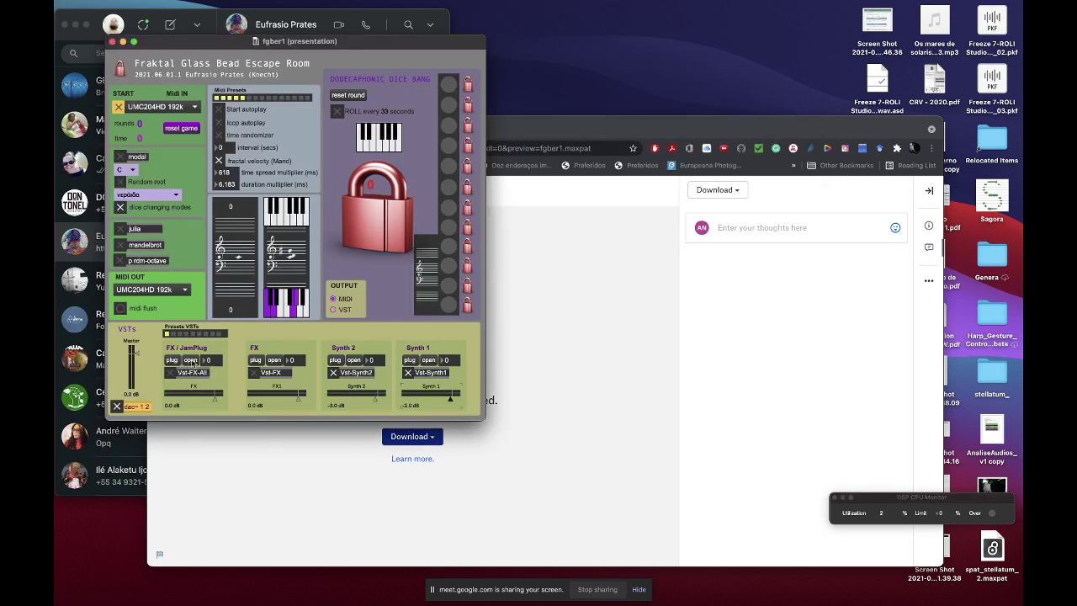
left_click(172, 359)
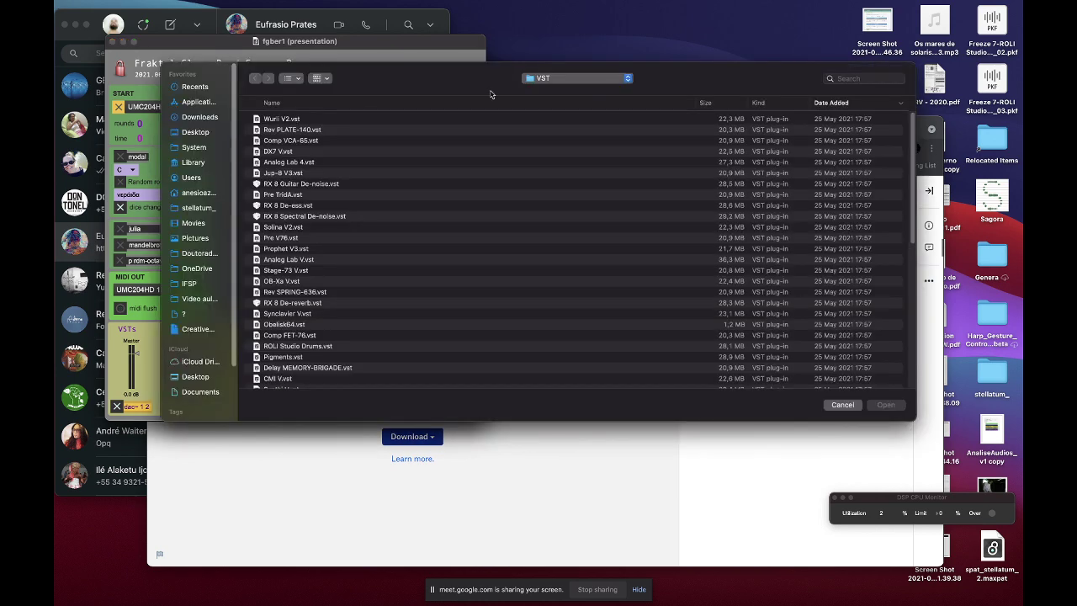
left_click(574, 84)
left_click(563, 94)
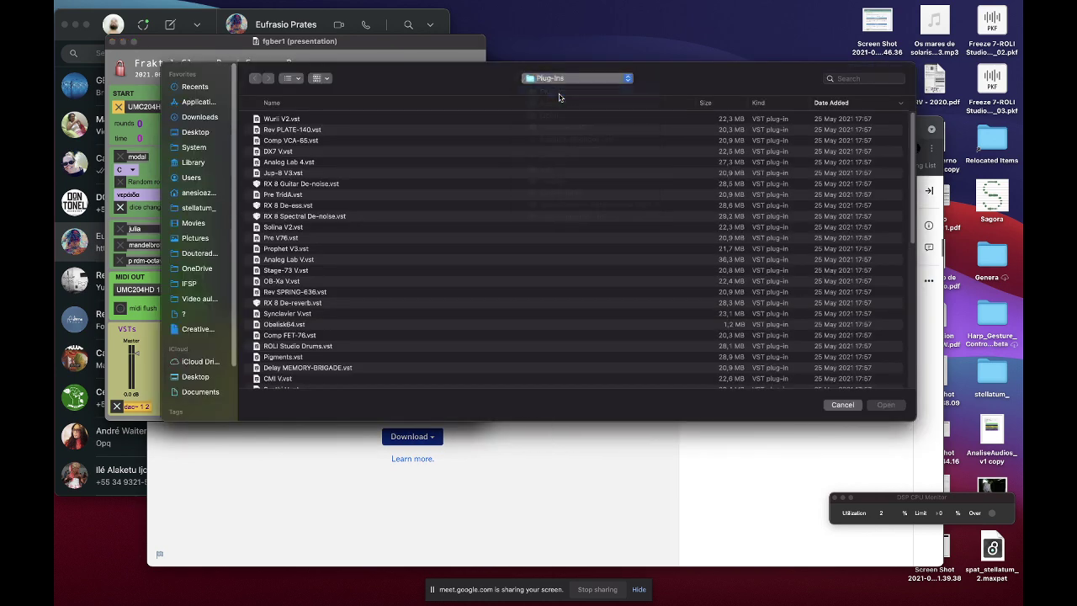
double_click(290, 164)
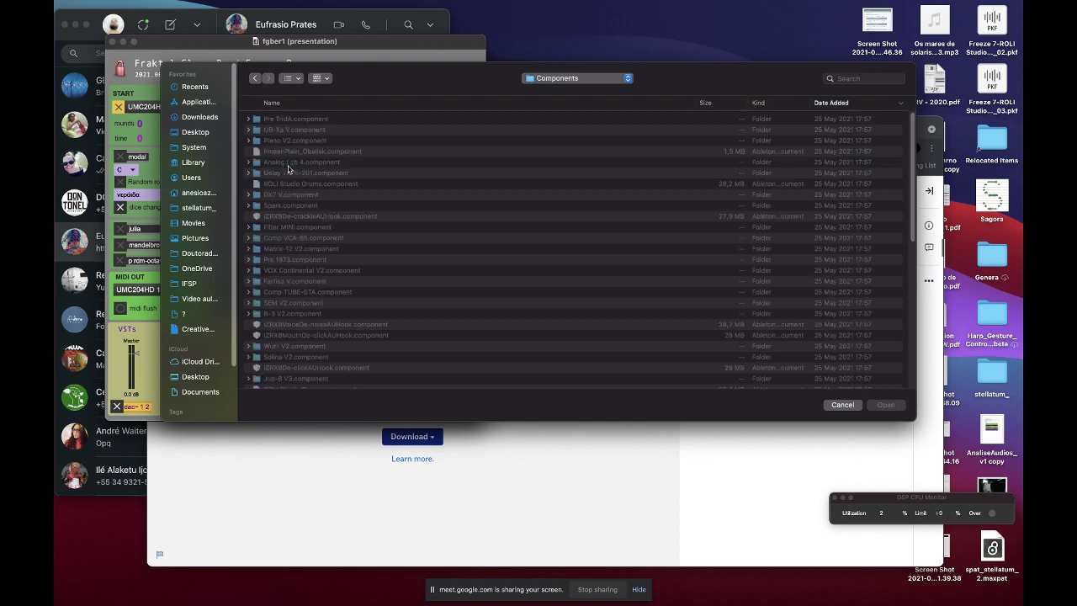
scroll(318, 250, "down", 3)
scroll(318, 249, "down", 5)
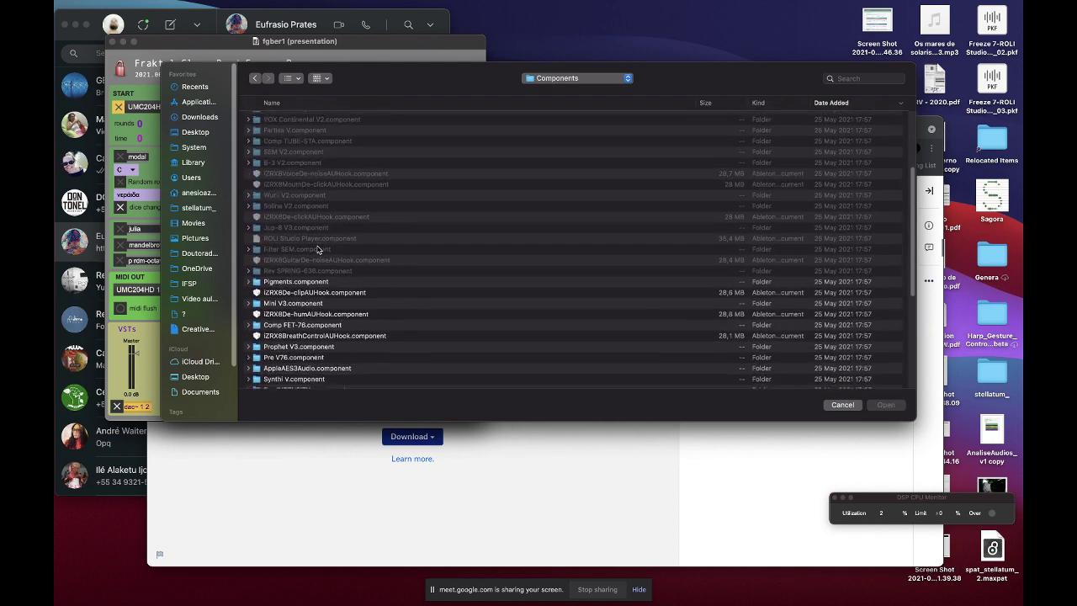
scroll(318, 250, "down", 4)
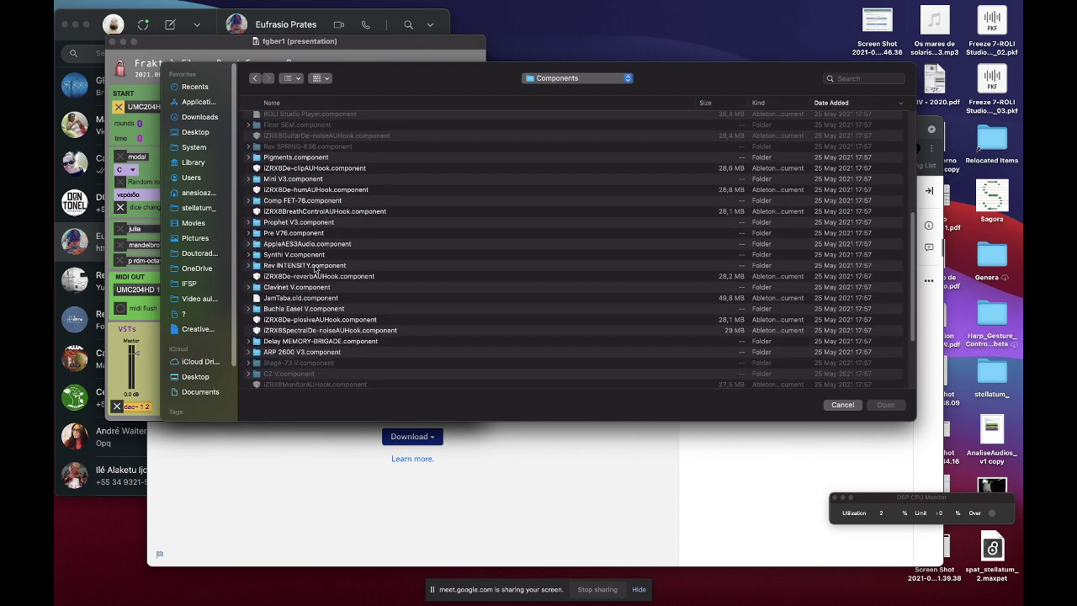
left_click(309, 303)
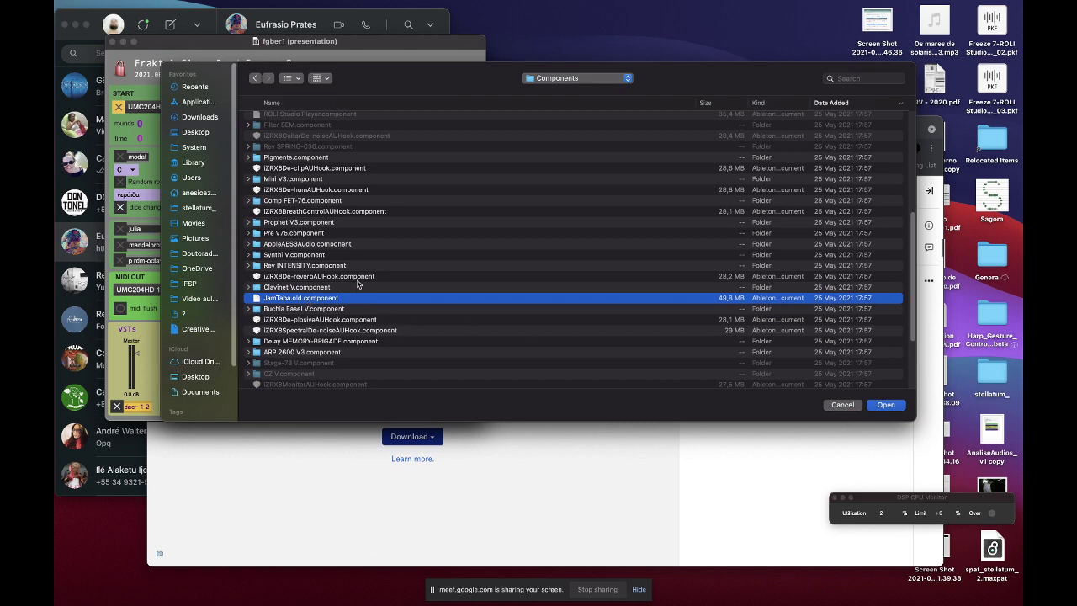
Search the Components folder for "jamt" and try to load JamTaba.old.component into the FX / JamPlug slot and open its interface
scroll(358, 284, "up", 5)
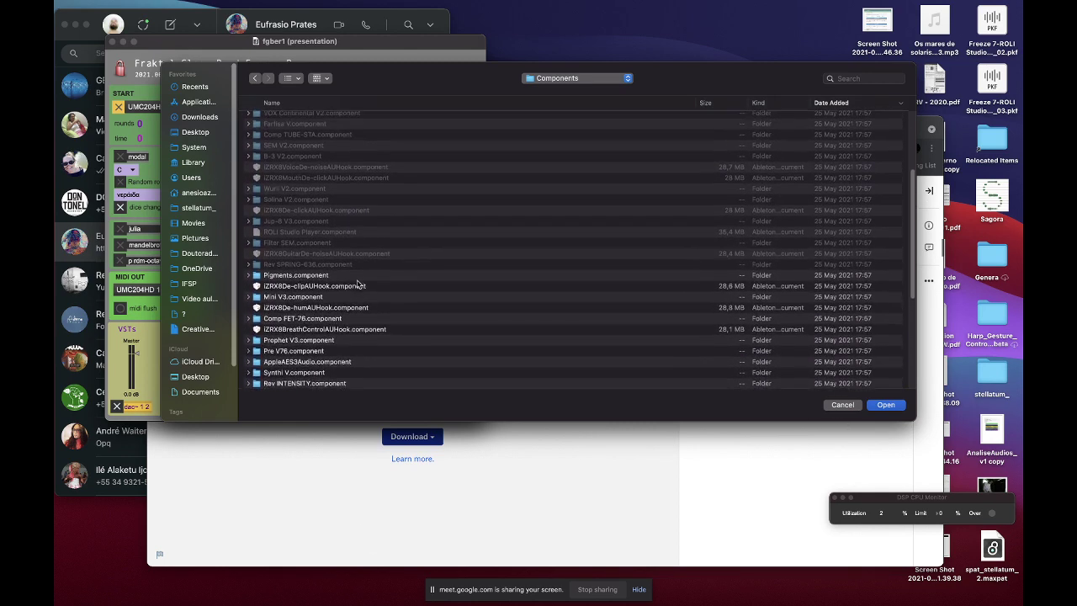
scroll(358, 284, "up", 5)
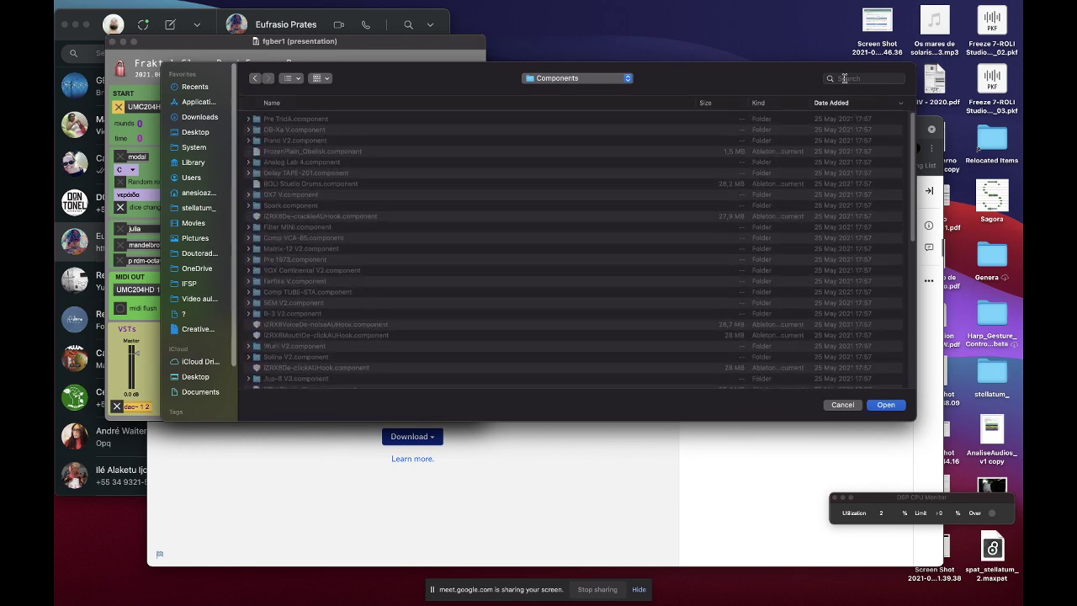
left_click(844, 78)
type("jamt")
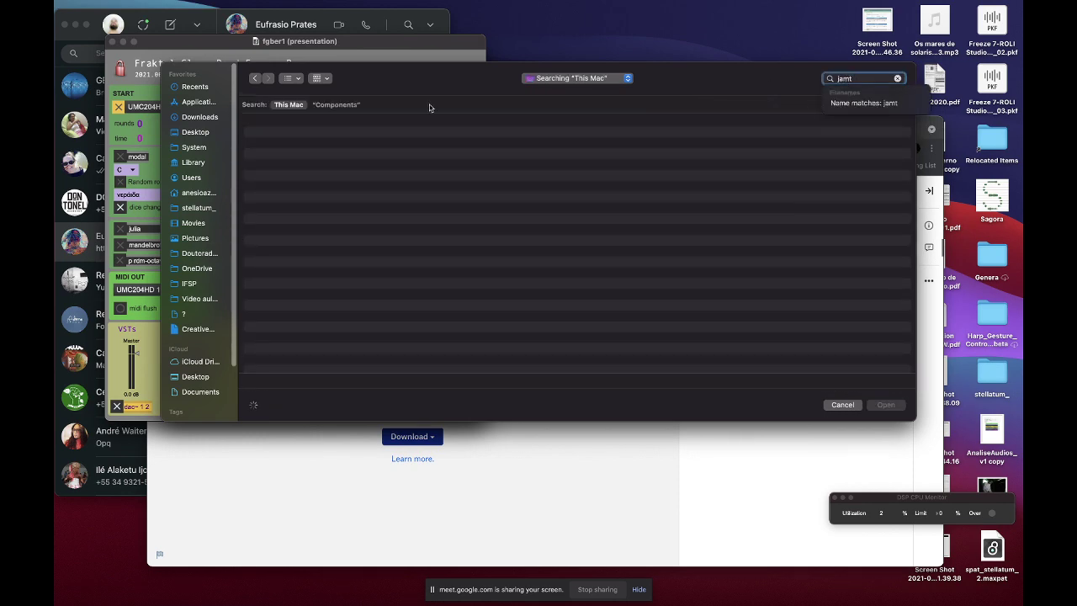
left_click(341, 104)
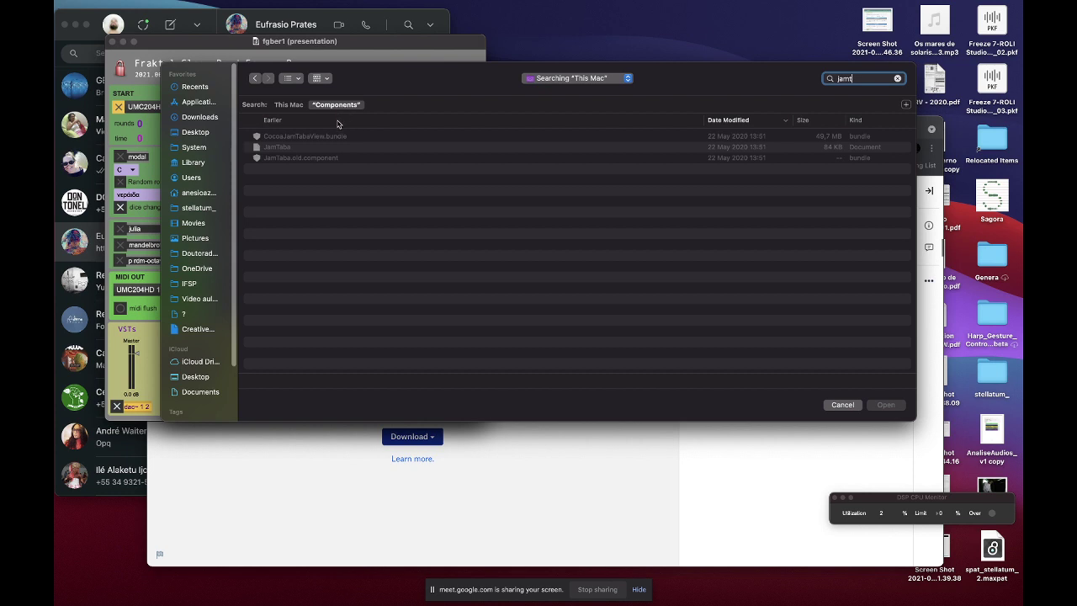
left_click(284, 151)
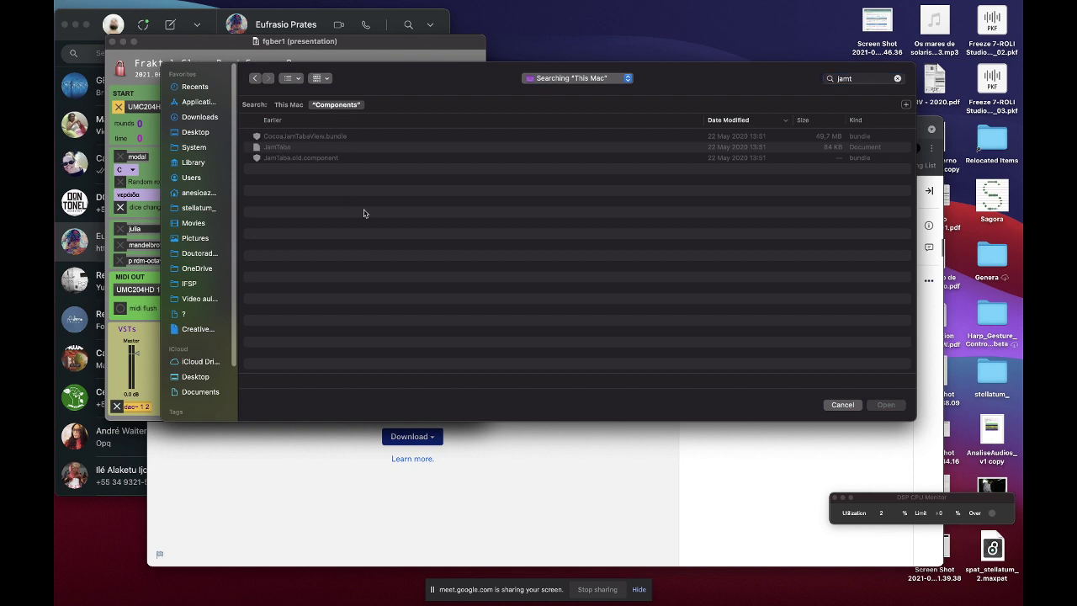
left_click(329, 158)
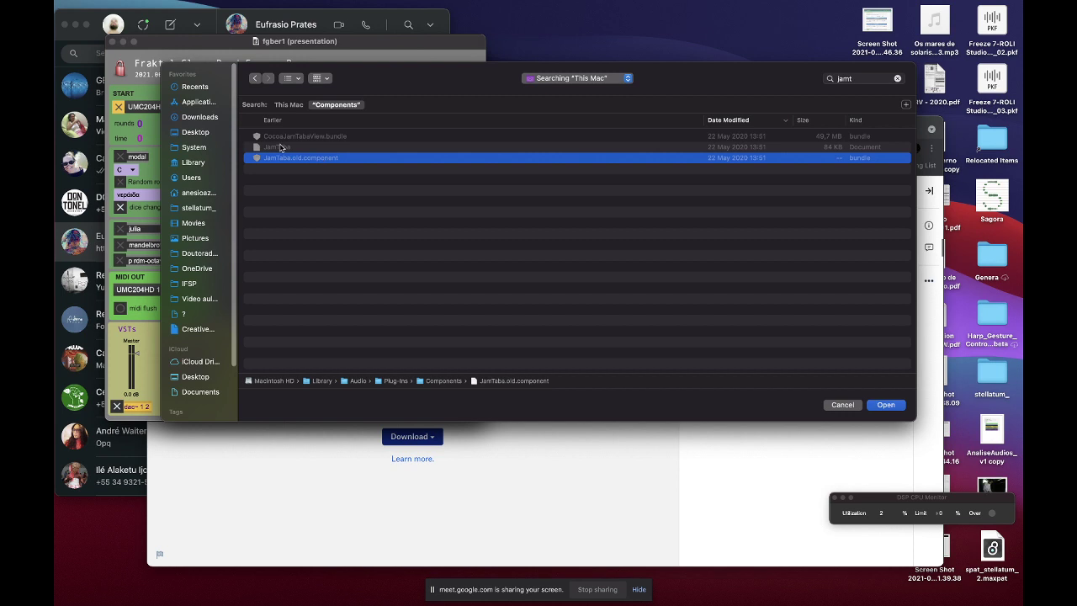
left_click(885, 406)
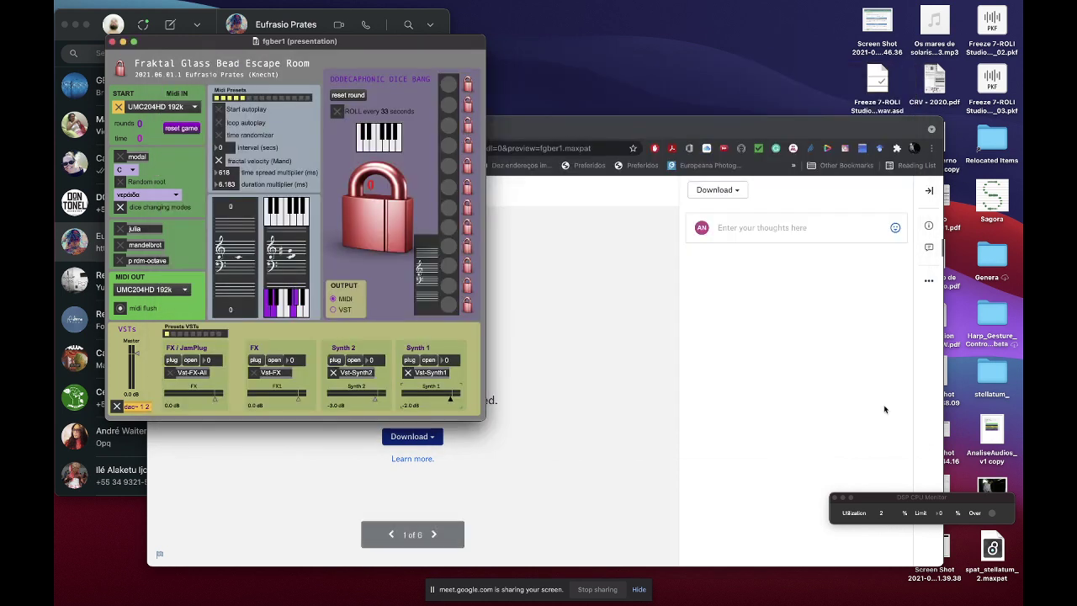
left_click(187, 362)
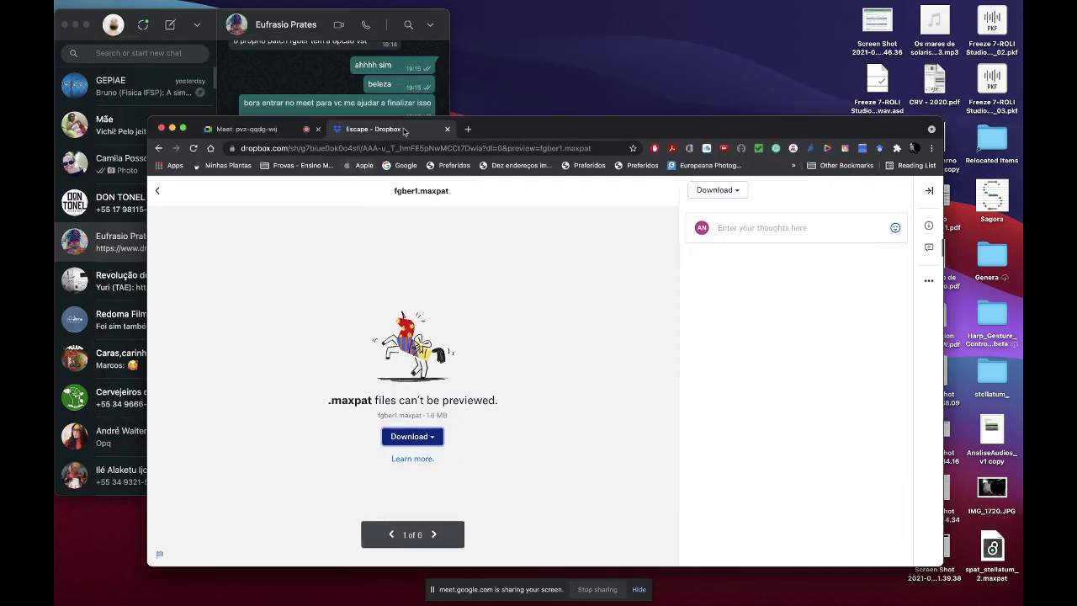
Close the Dropbox tab in the browser and move the Google Meet window higher on the desktop
left_click(447, 129)
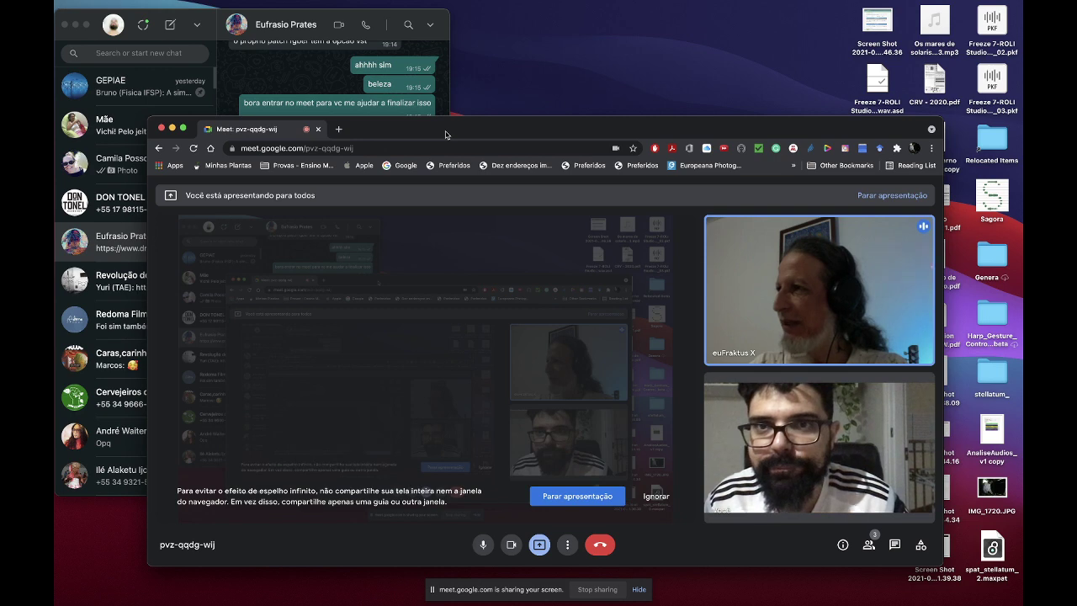
left_click_drag(443, 134, 443, 70)
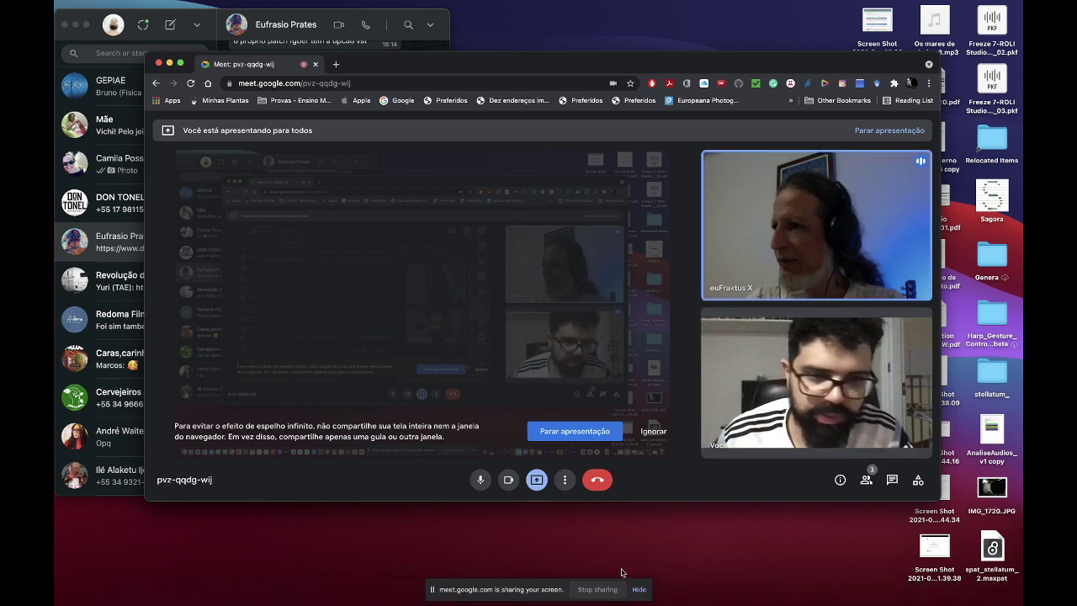
Look through the running applications for Max
key("super+Tab")
key("super+Tab")
key("super+Tab")
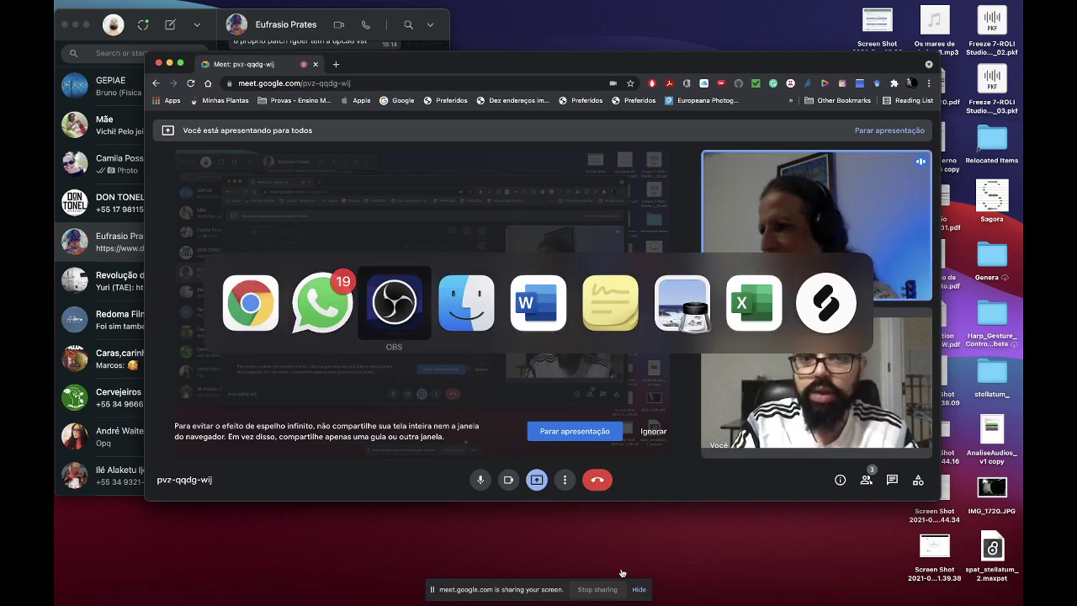
key("super+Tab")
key("super+Tab")
key("super+Tab")
key("super+Tab")
key("super+Tab")
key("super+Tab")
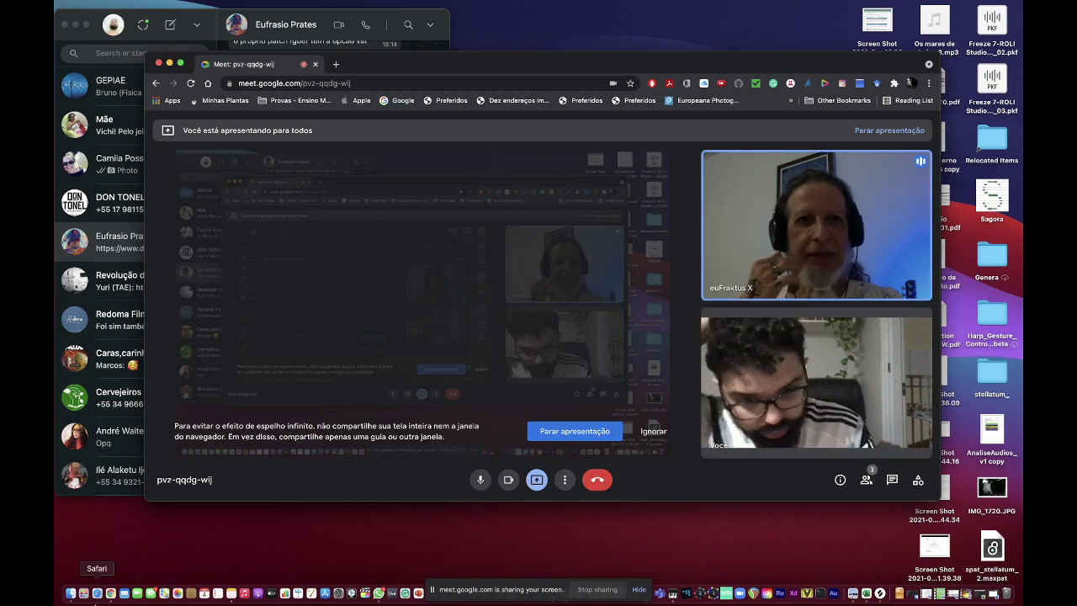
Relaunch Max from the installed applications and dismiss the update notice in the Max Console
left_click(85, 594)
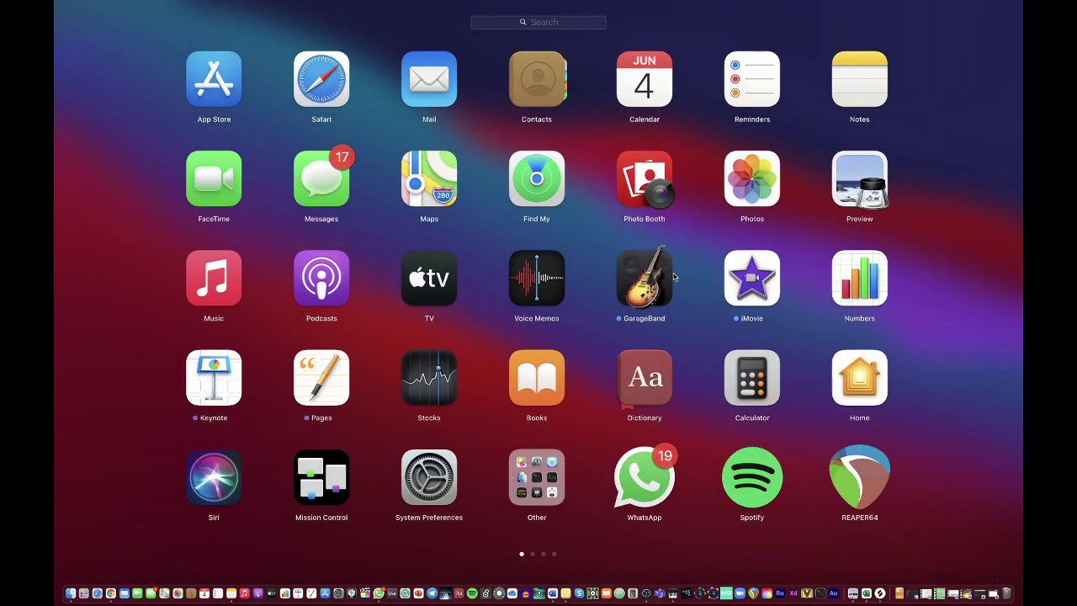
scroll(673, 276, "down", 2)
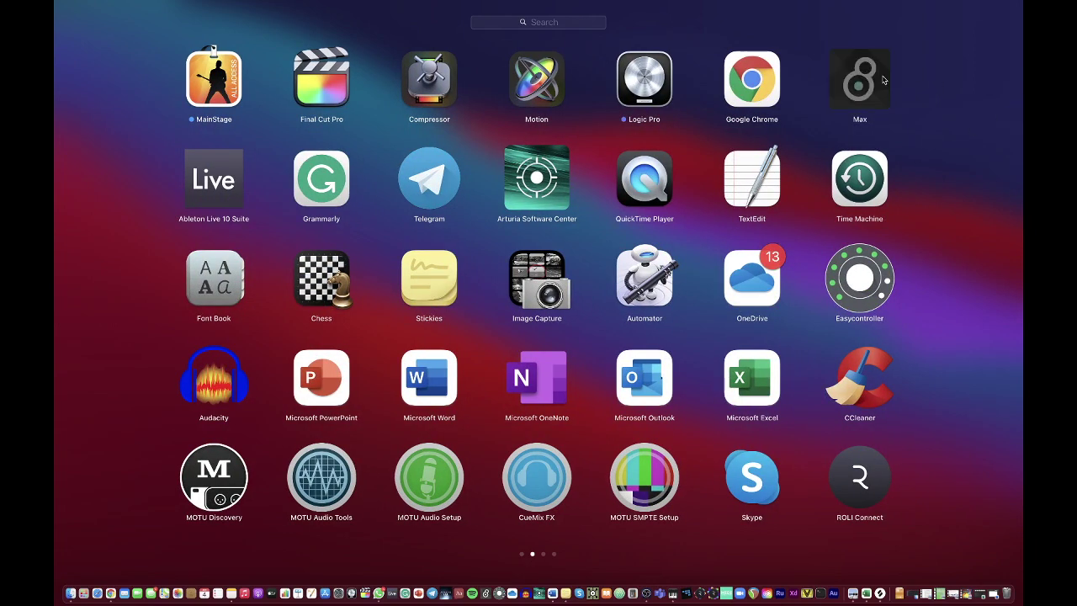
left_click(908, 81)
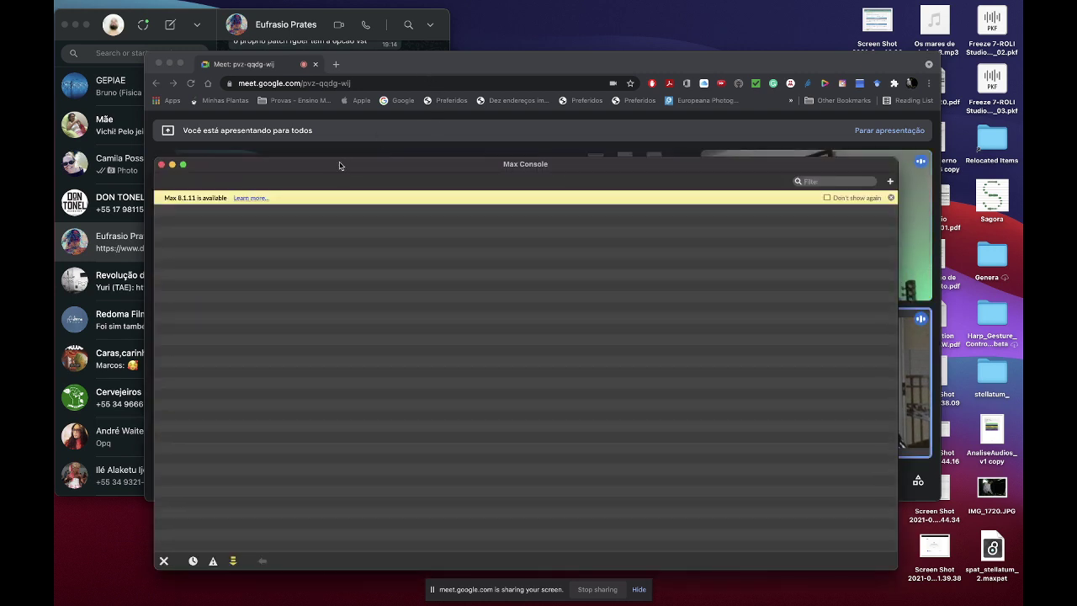
left_click(891, 199)
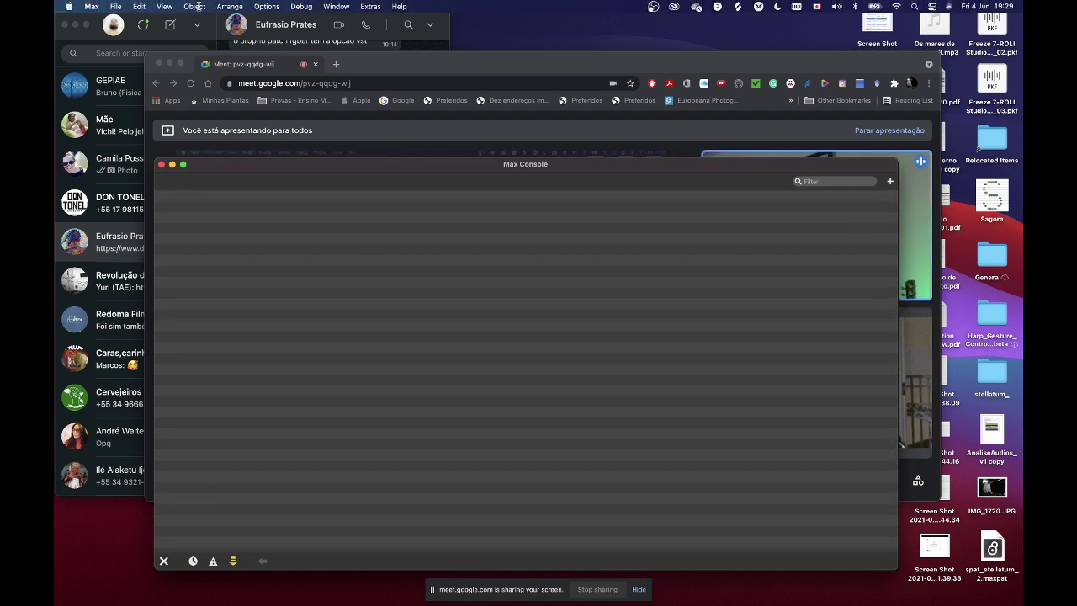
Reopen the recent patcher fgber1.maxpat
left_click(97, 7)
mouse_move(122, 7)
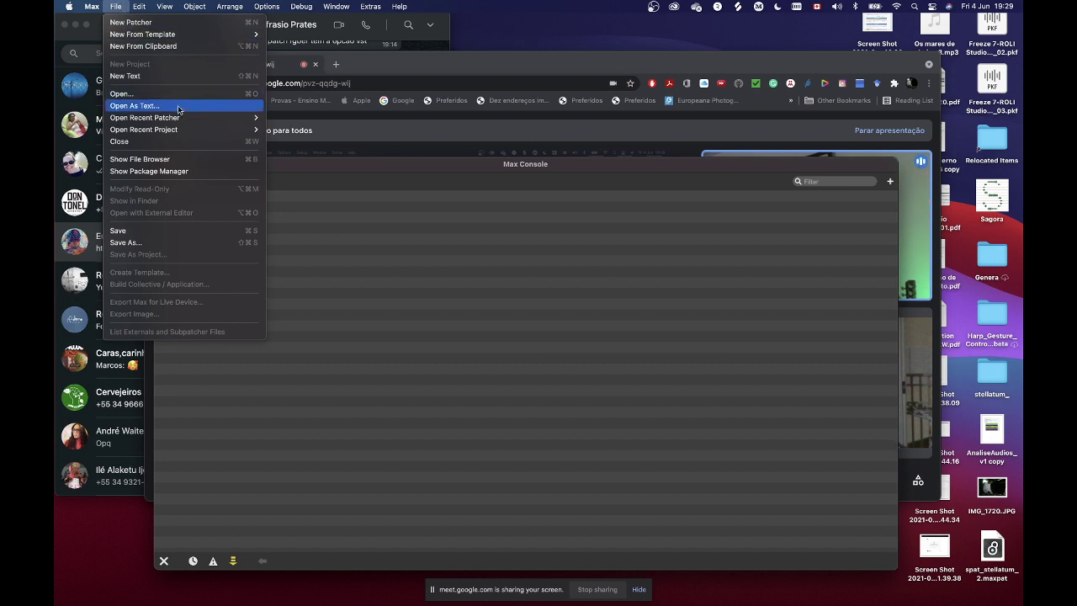
mouse_move(244, 118)
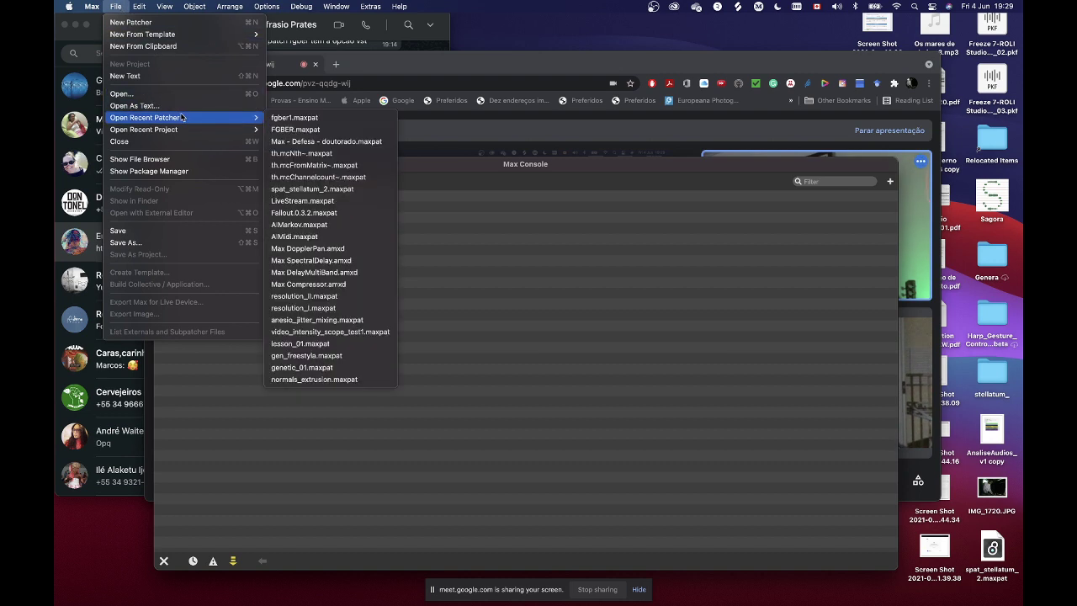
left_click(318, 122)
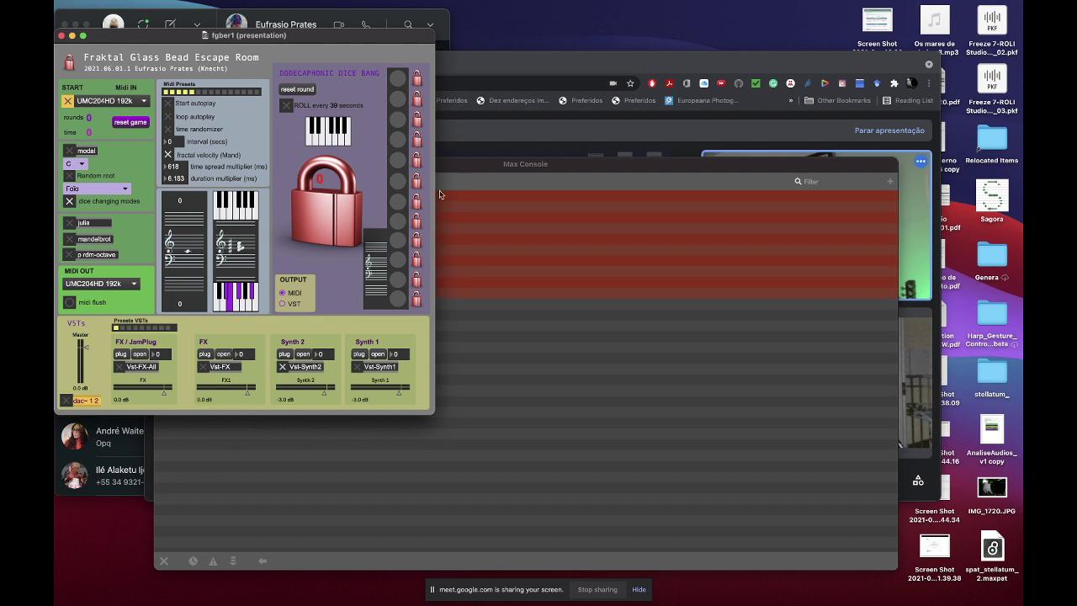
Load JamTaba.old.component from the Plug-Ins Components folder into the FX / JamPlug slot
left_click(122, 354)
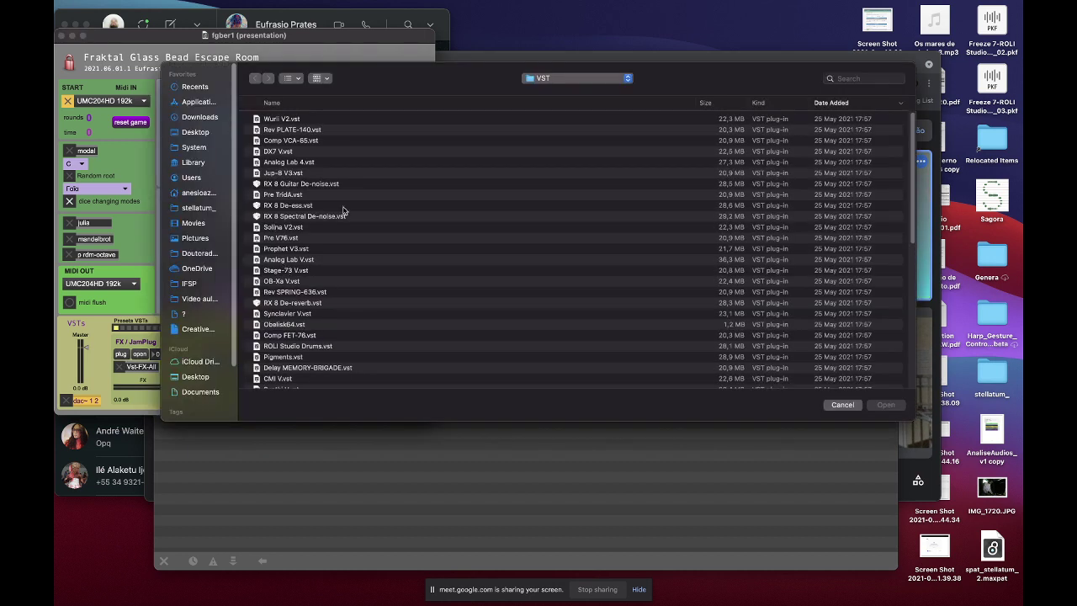
left_click(618, 80)
left_click(580, 96)
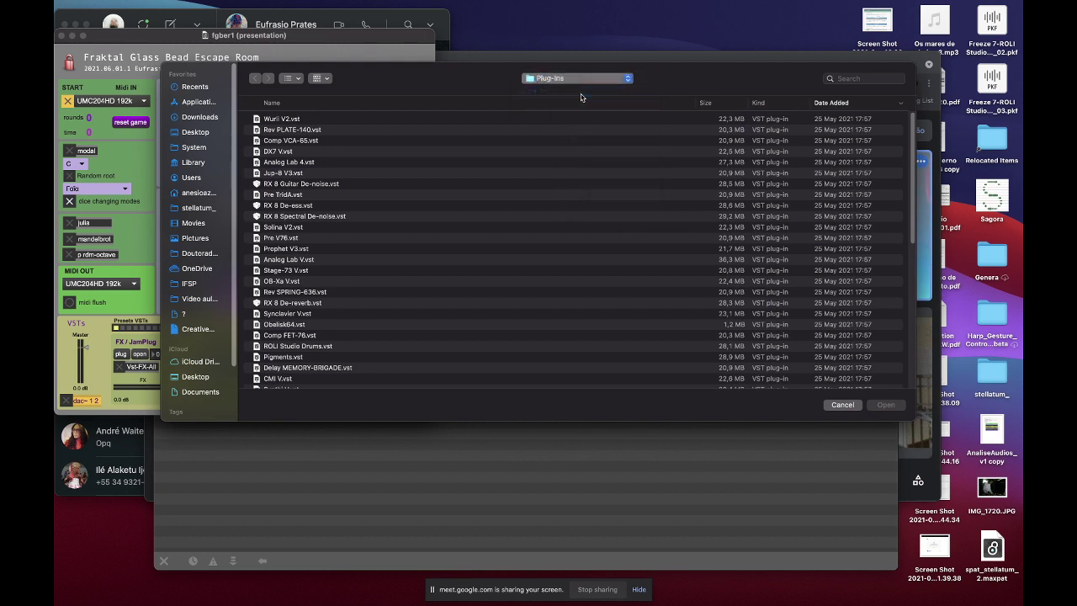
double_click(289, 162)
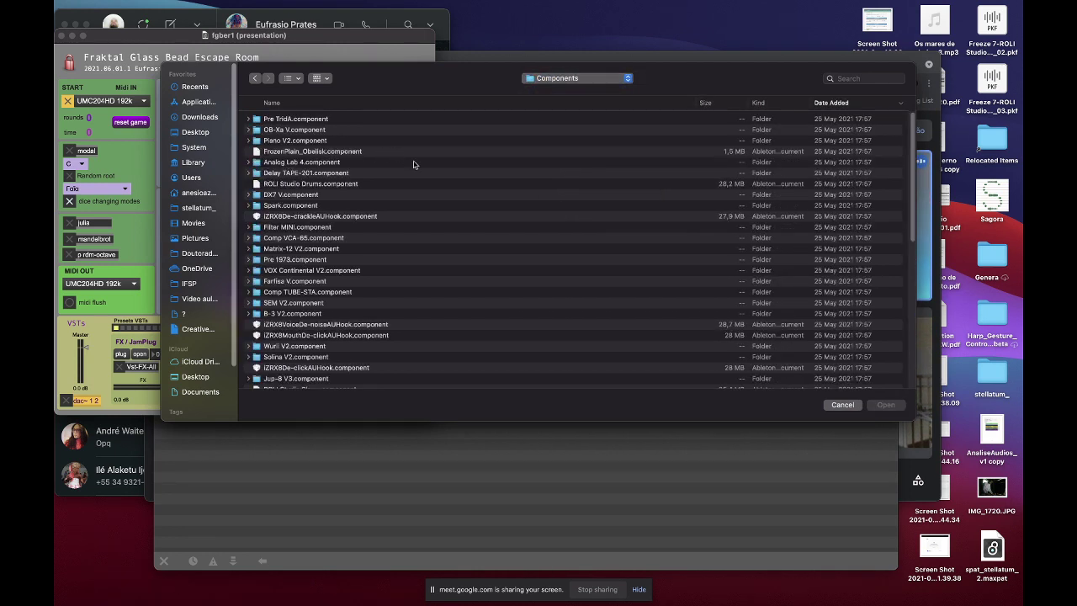
scroll(392, 244, "down", 5)
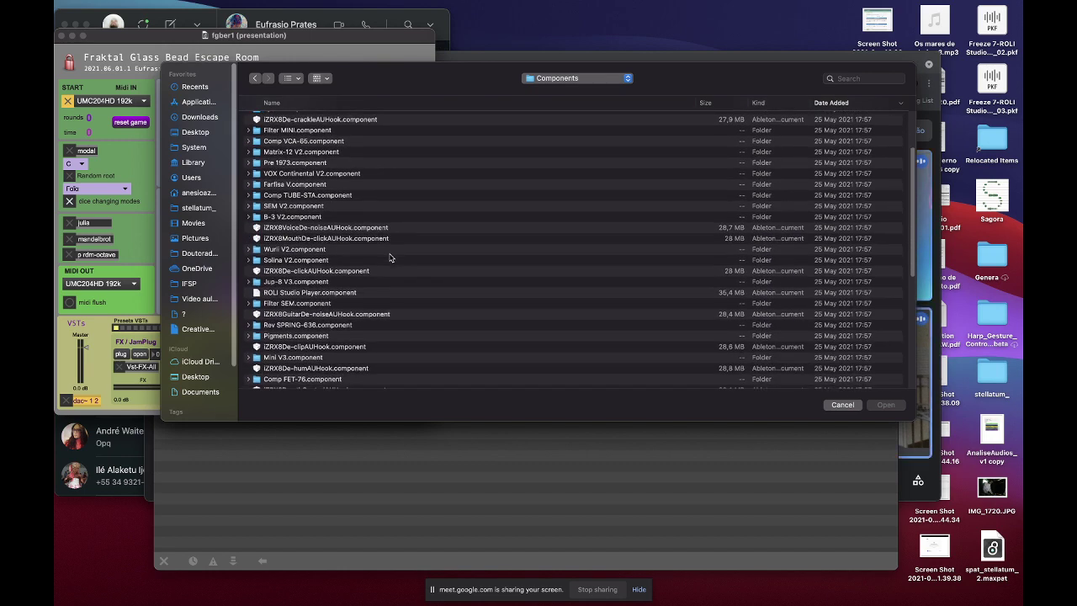
scroll(389, 257, "down", 4)
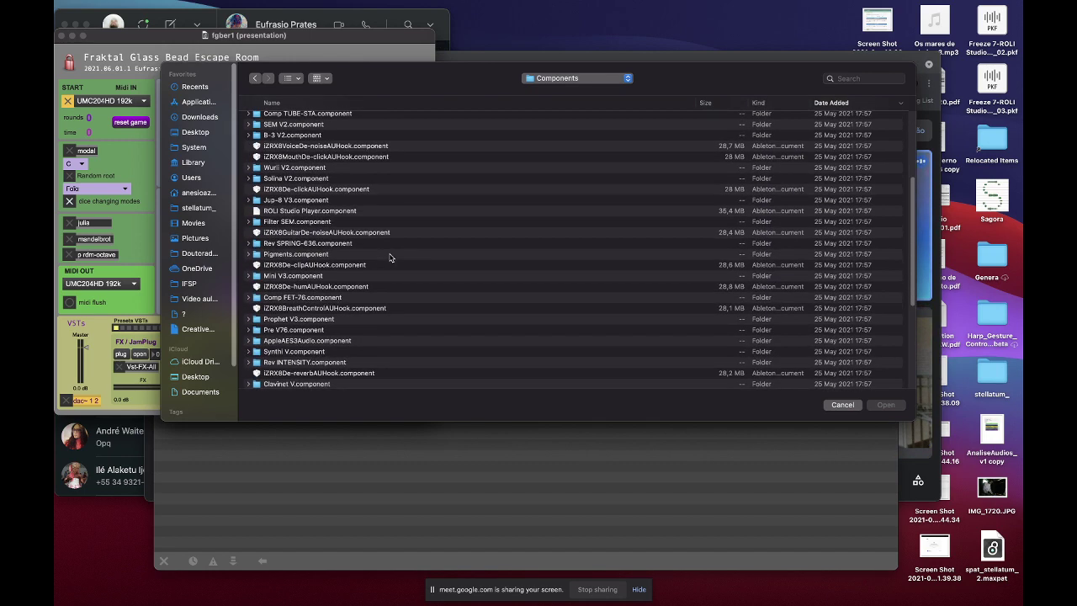
scroll(389, 258, "down", 3)
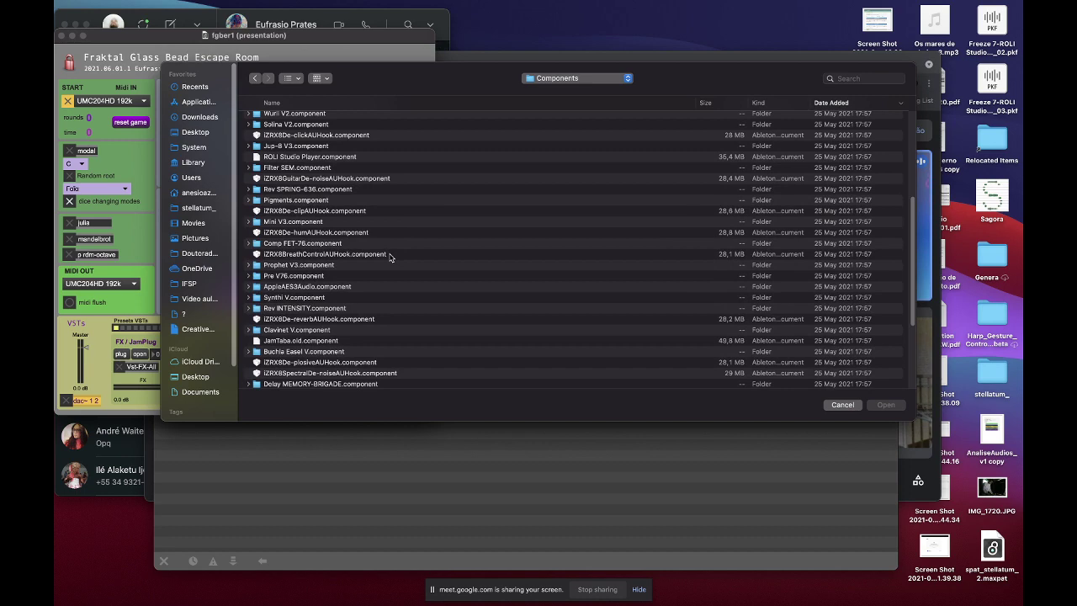
scroll(389, 257, "down", 6)
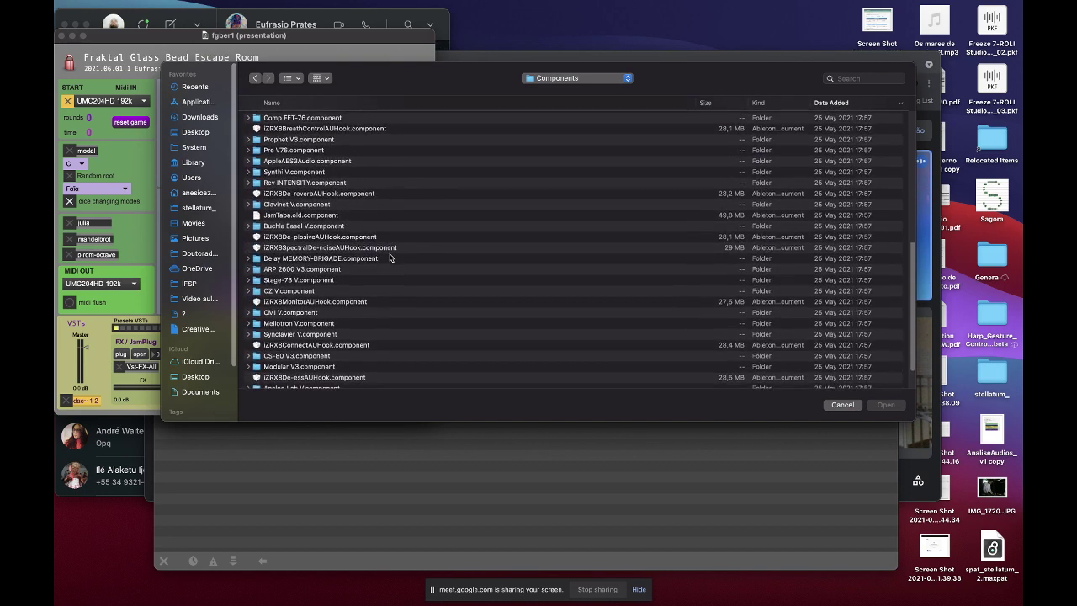
scroll(390, 258, "down", 2)
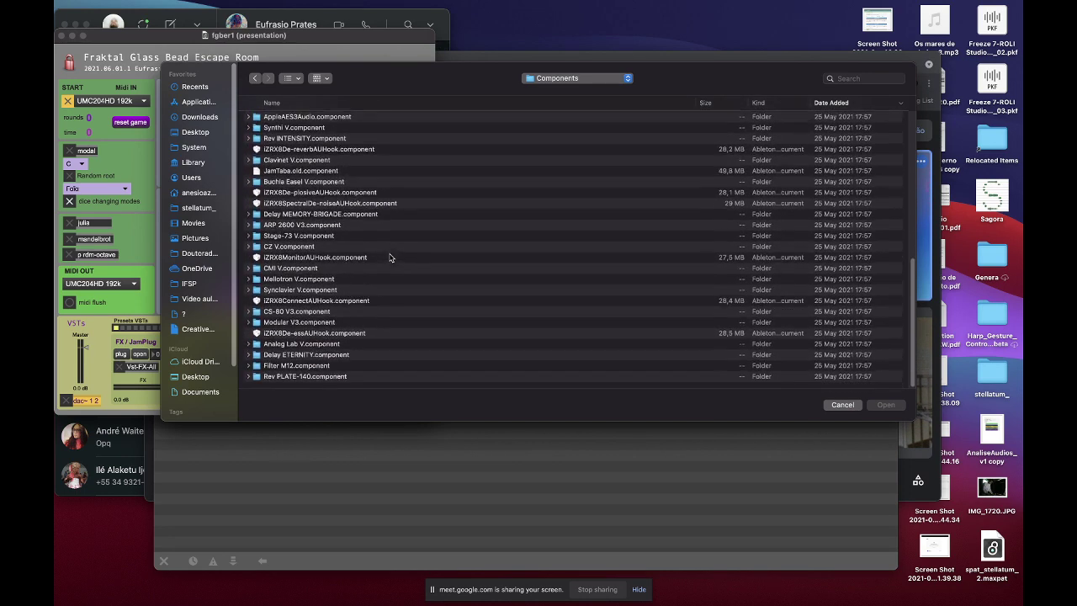
left_click(313, 171)
left_click(885, 405)
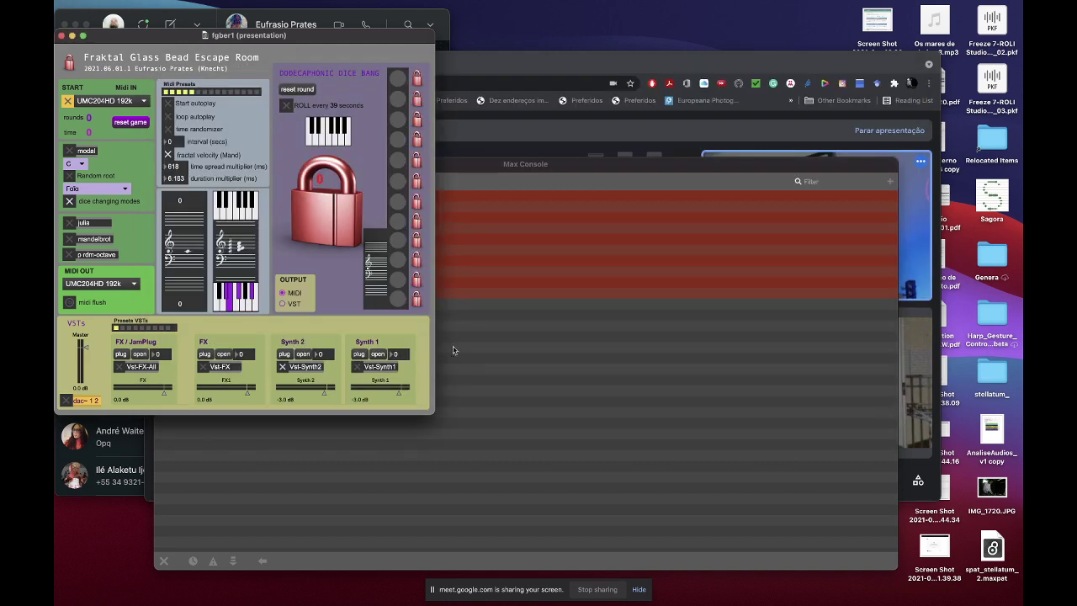
Open the JamTaba interface from the FX / JamPlug slot and connect to the private Ninjam server 143.110.158.146 on port 2049
left_click(120, 354)
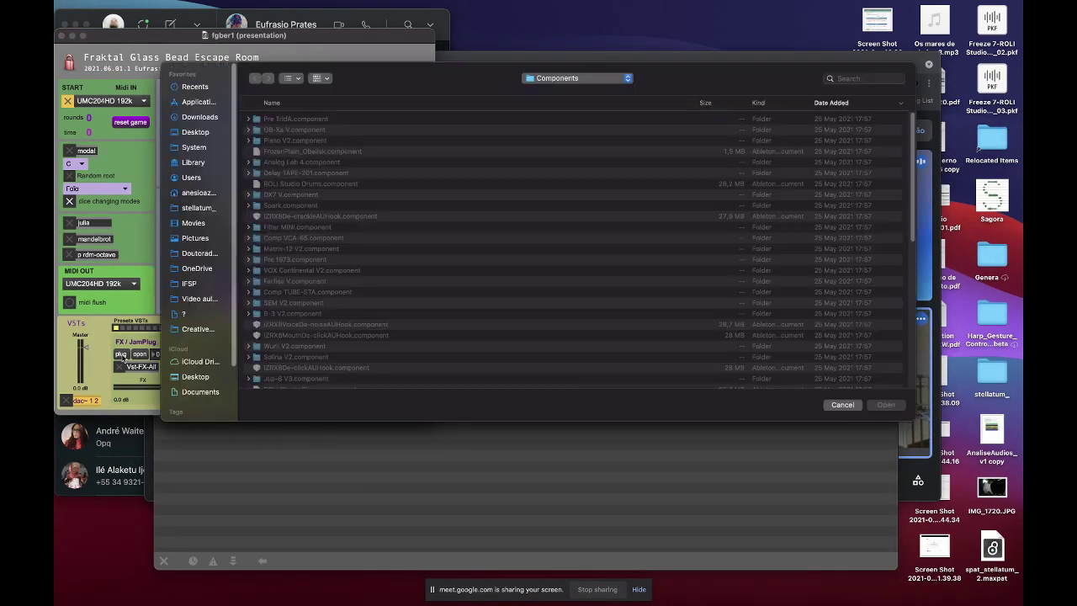
left_click(839, 407)
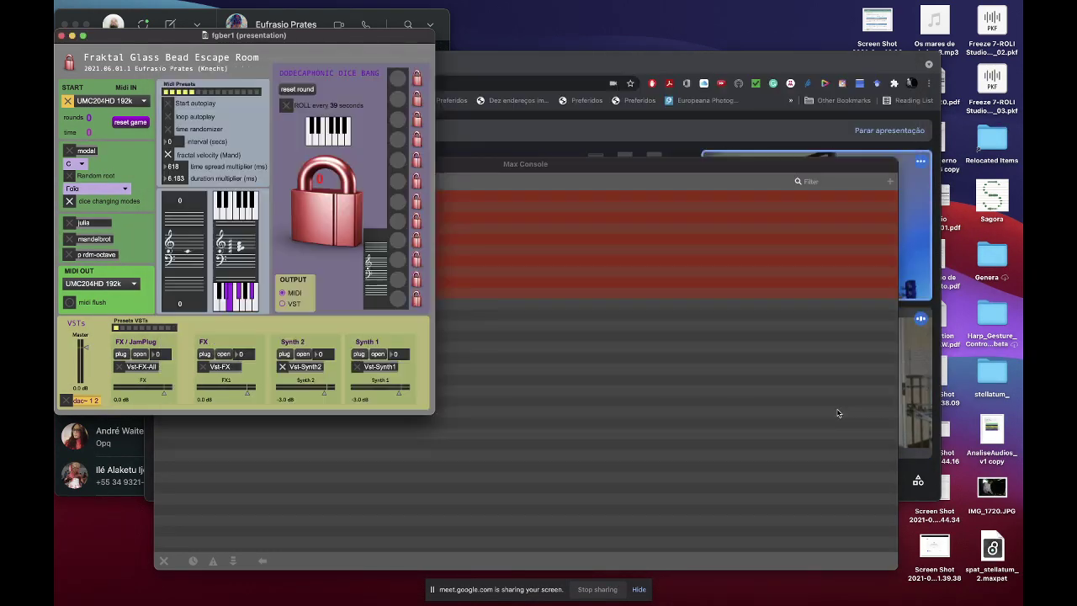
left_click(140, 354)
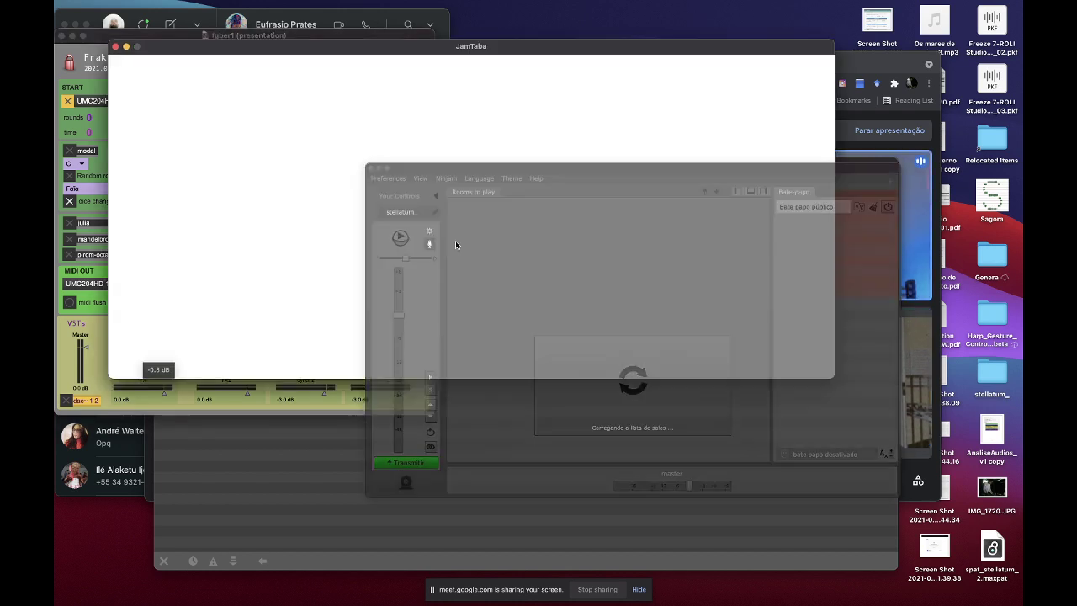
left_click(194, 59)
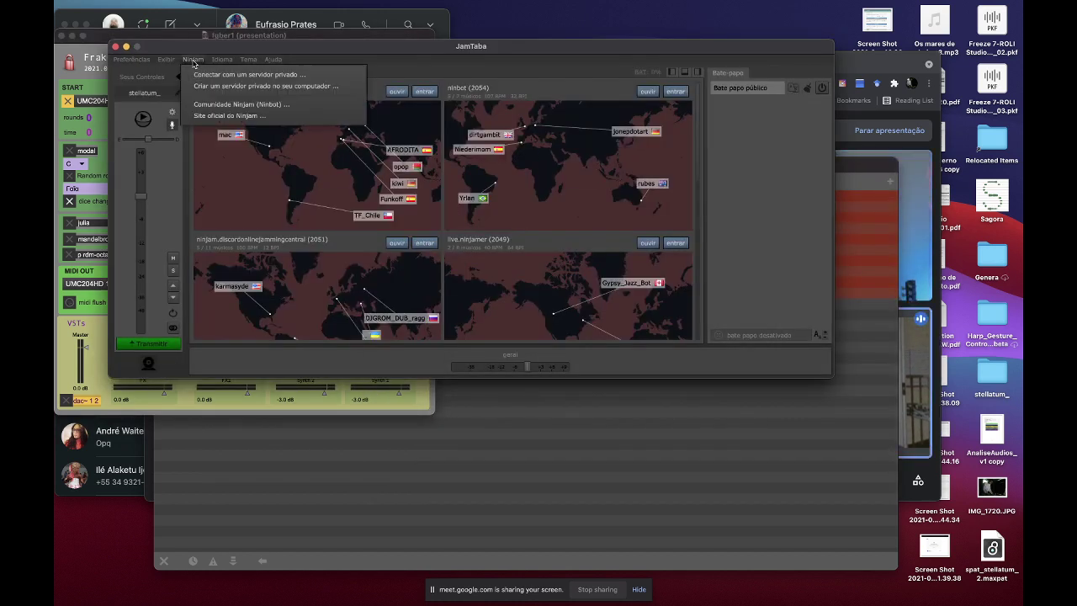
left_click(216, 74)
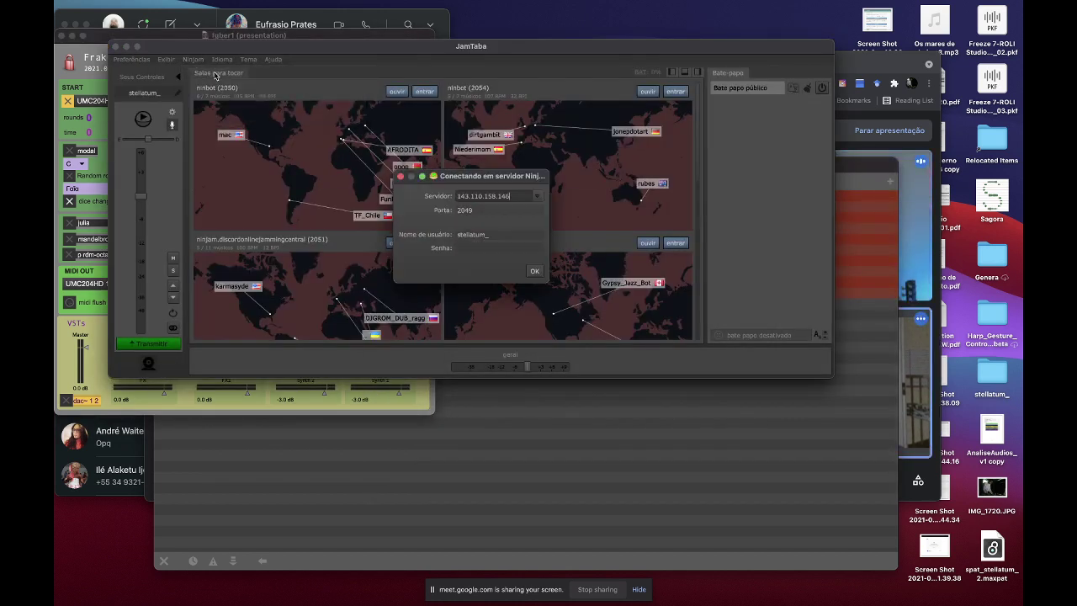
left_click(534, 271)
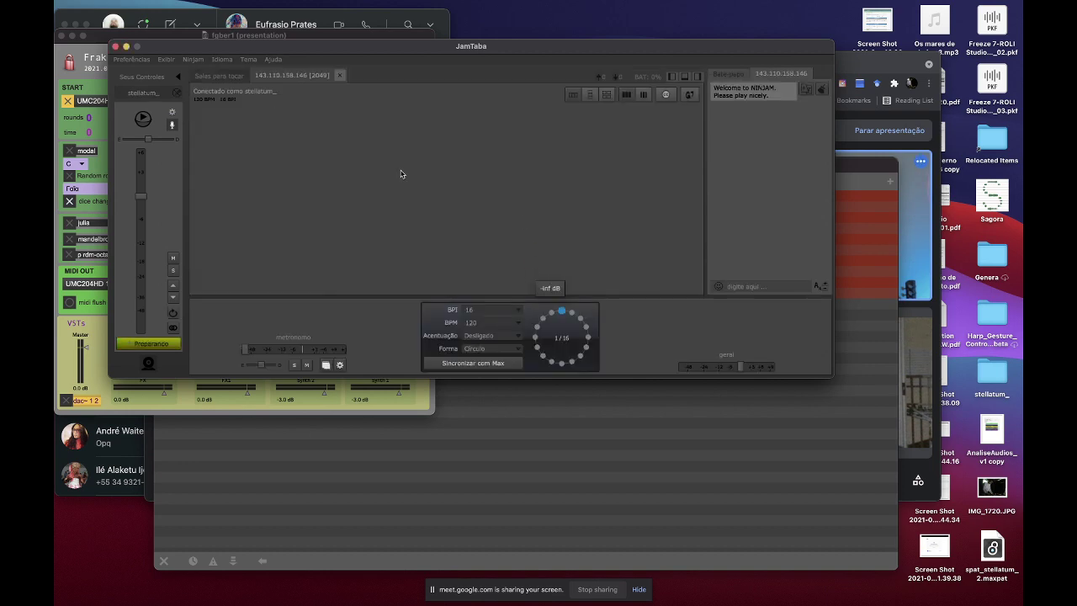
Bring the fgber1 patch forward, load Prophet V3.vst from the VST folder into the Synth 1 slot and open its interface
left_click_drag(200, 47, 290, 17)
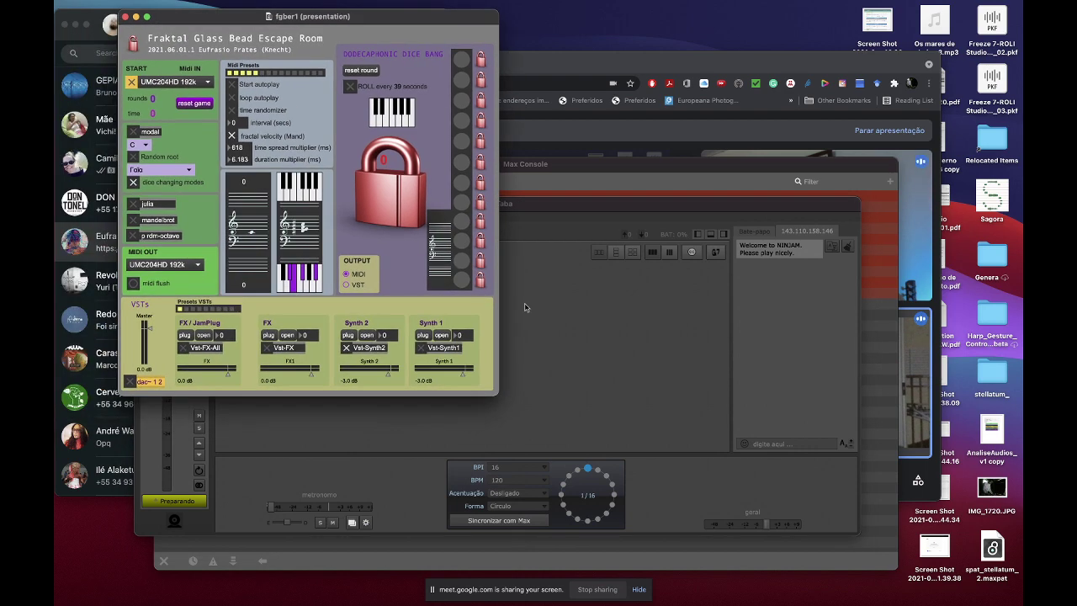
left_click(425, 338)
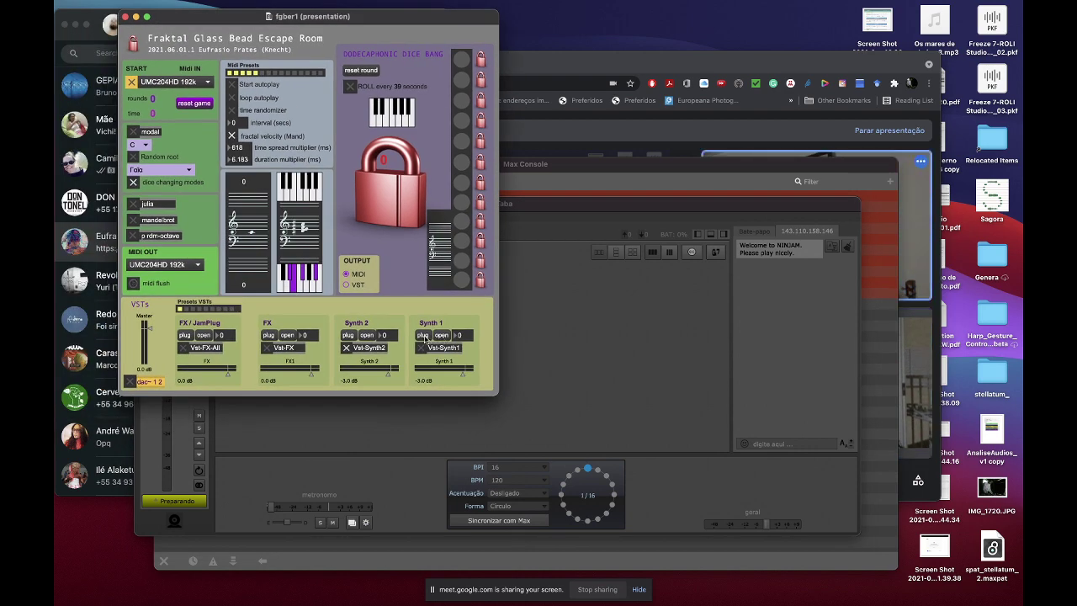
left_click(602, 79)
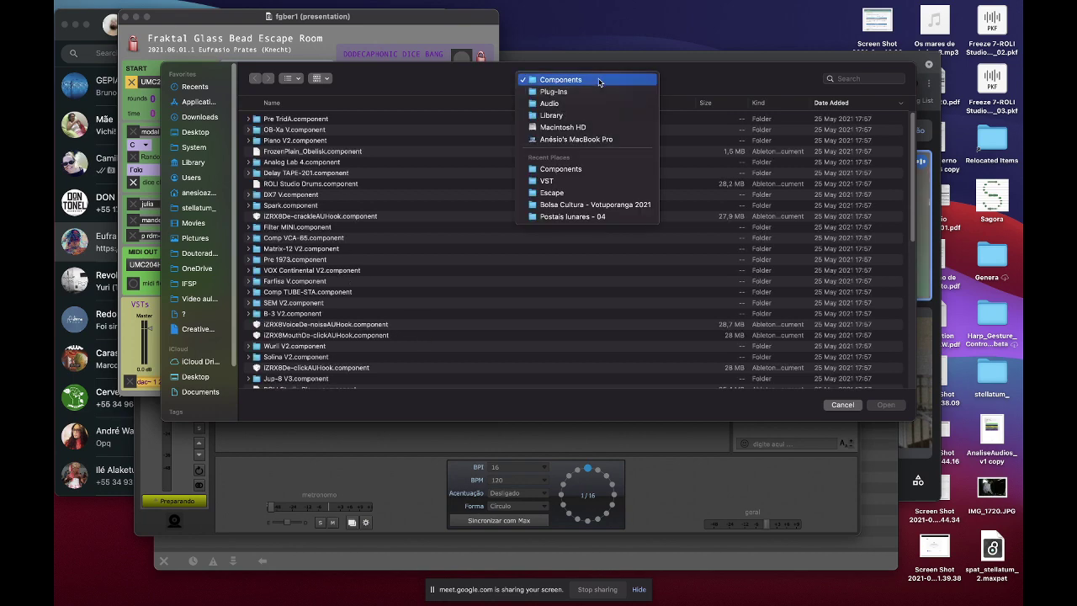
left_click(566, 92)
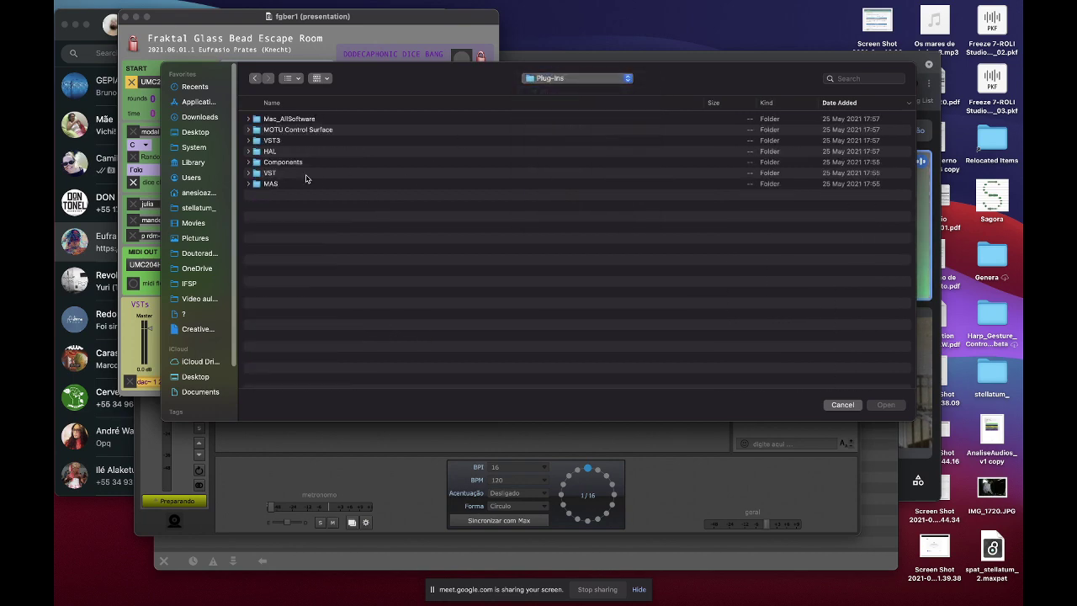
double_click(306, 175)
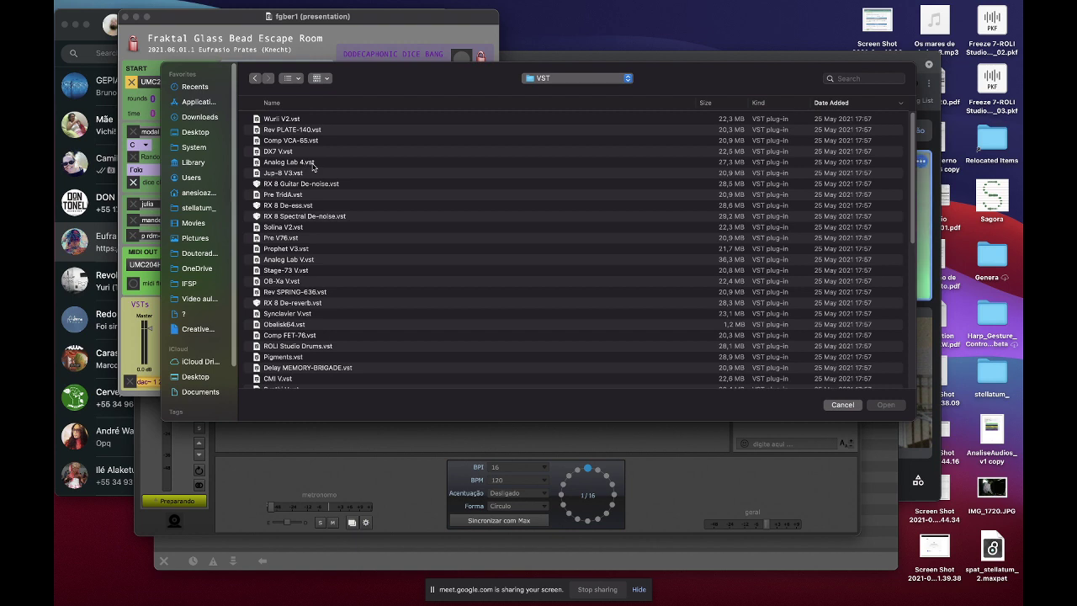
left_click(296, 248)
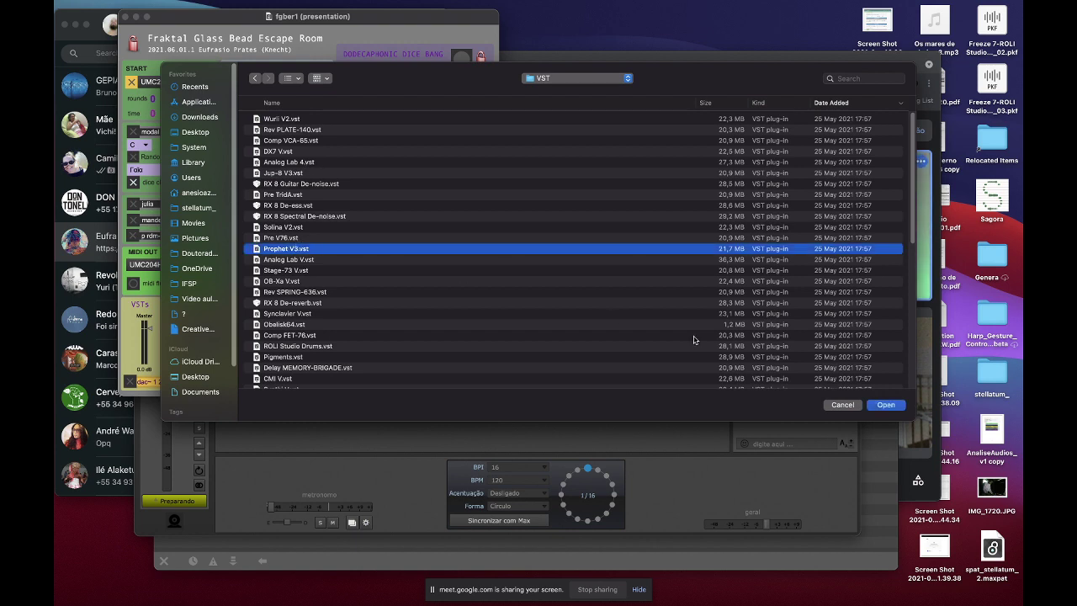
left_click(883, 405)
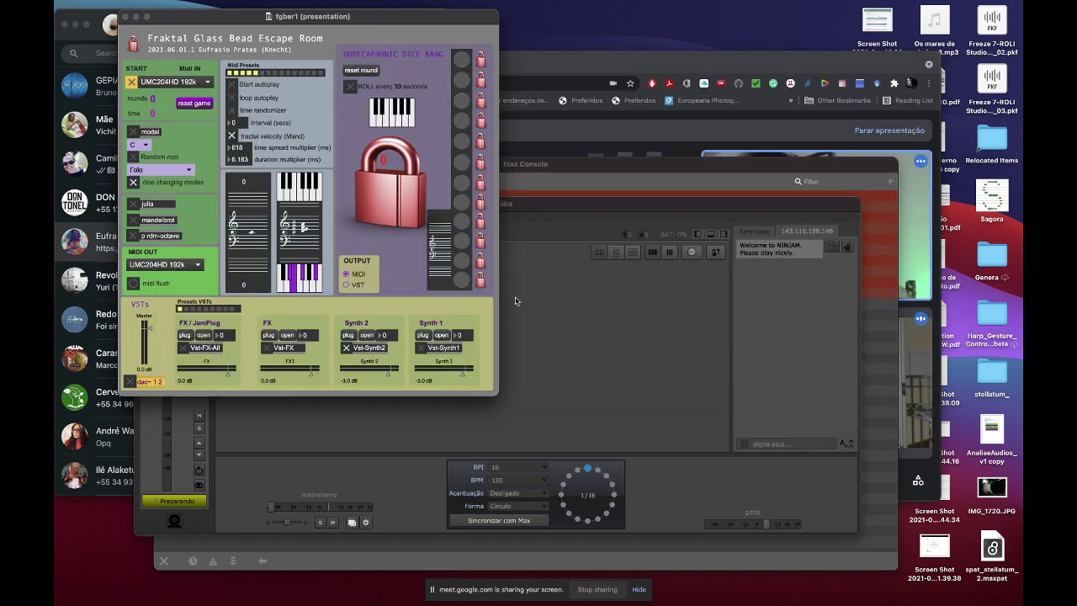
left_click(440, 335)
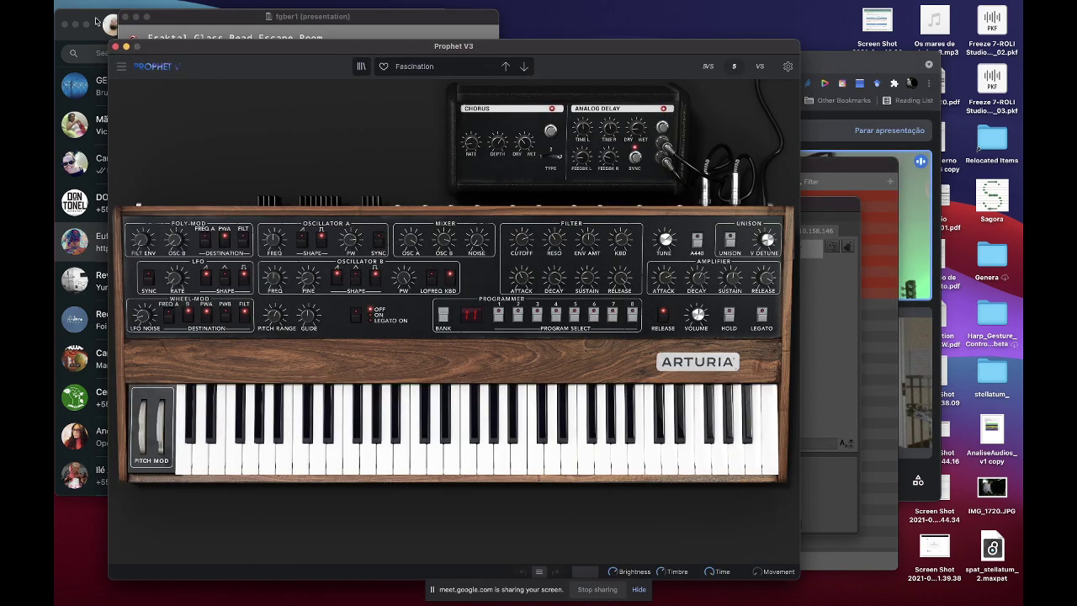
Clear the chat window and the two PDF windows off the desktop, cancelling the save prompt for BolsaCultura2021-Edital06 copy
left_click(93, 19)
left_click(75, 25)
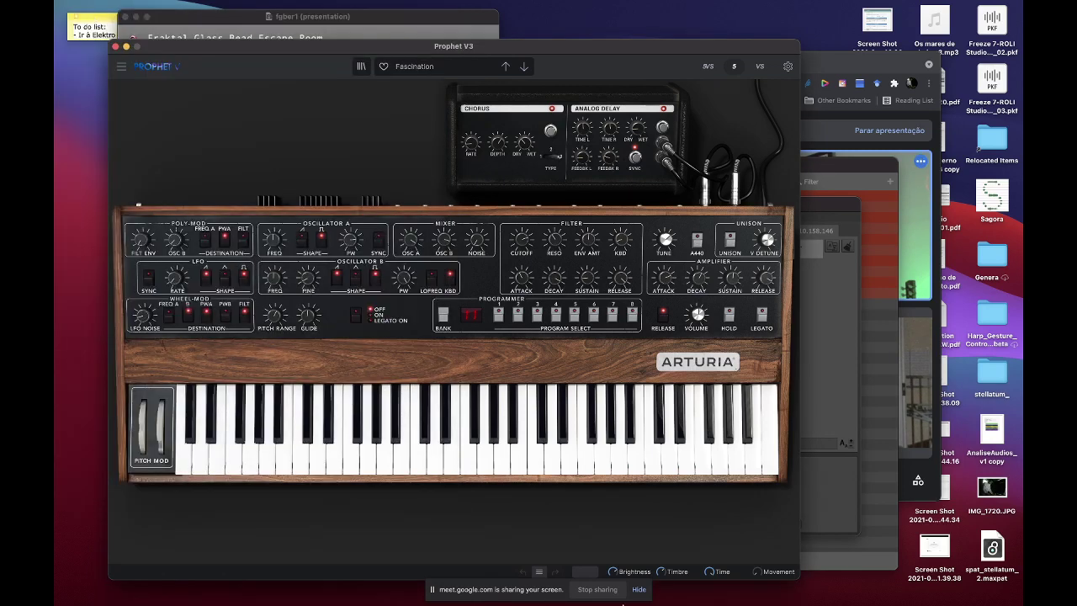
left_click(867, 593)
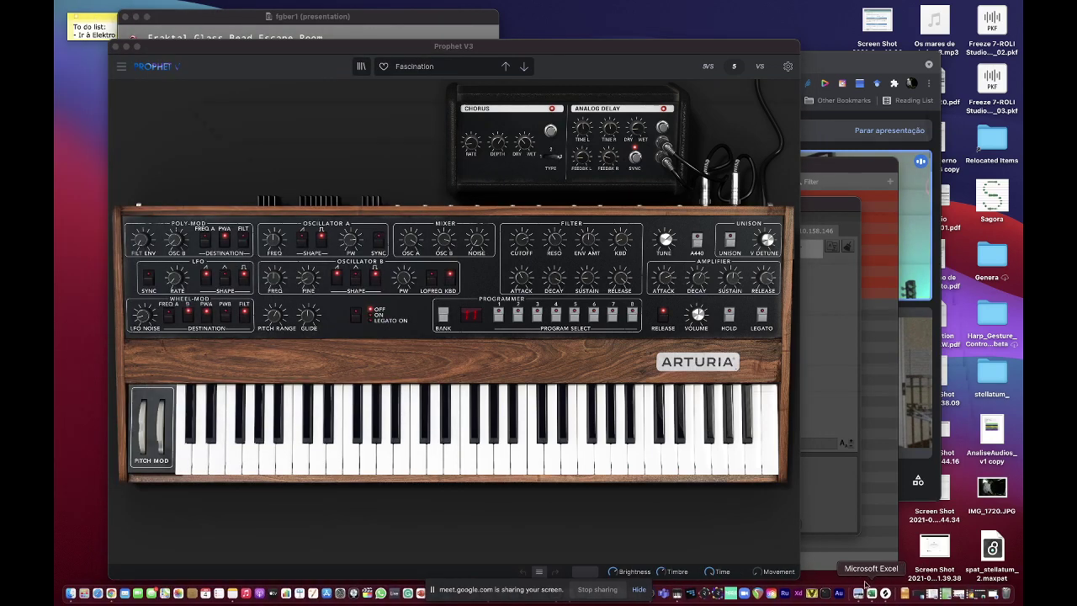
key("Escape")
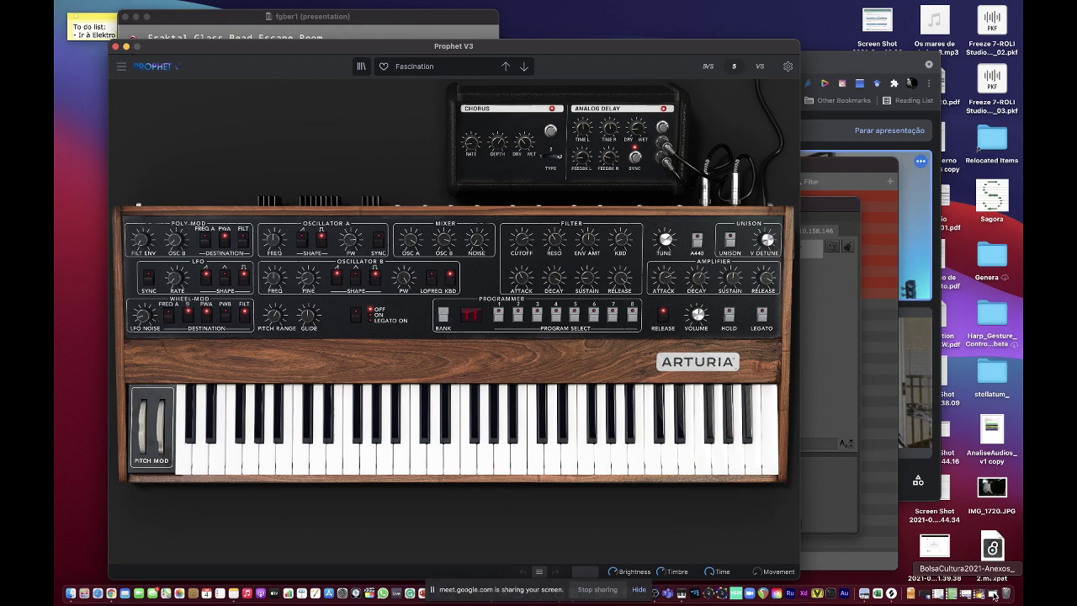
left_click(866, 588)
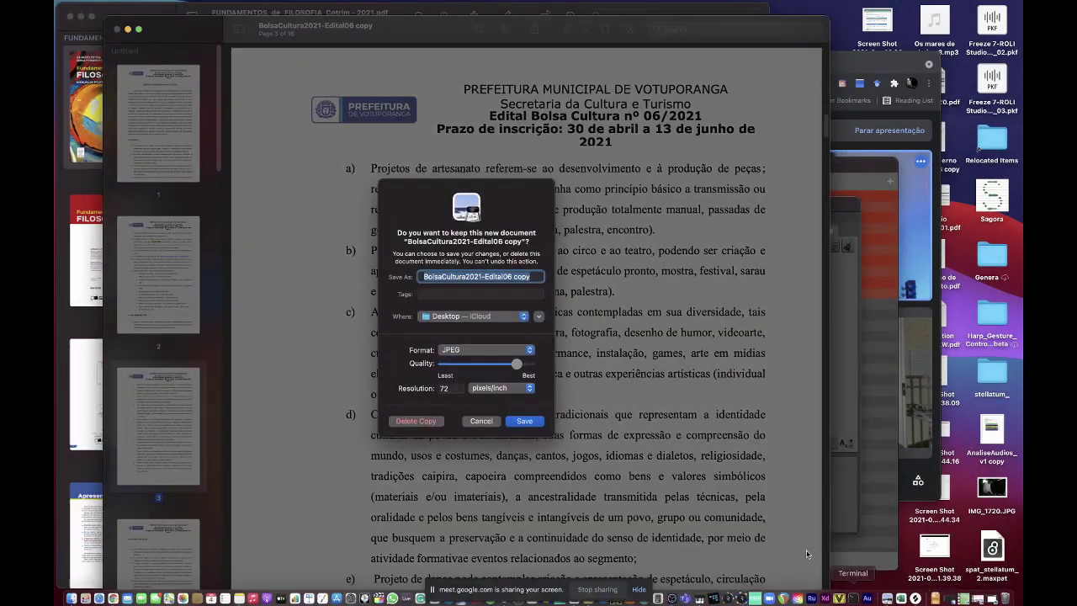
left_click(468, 421)
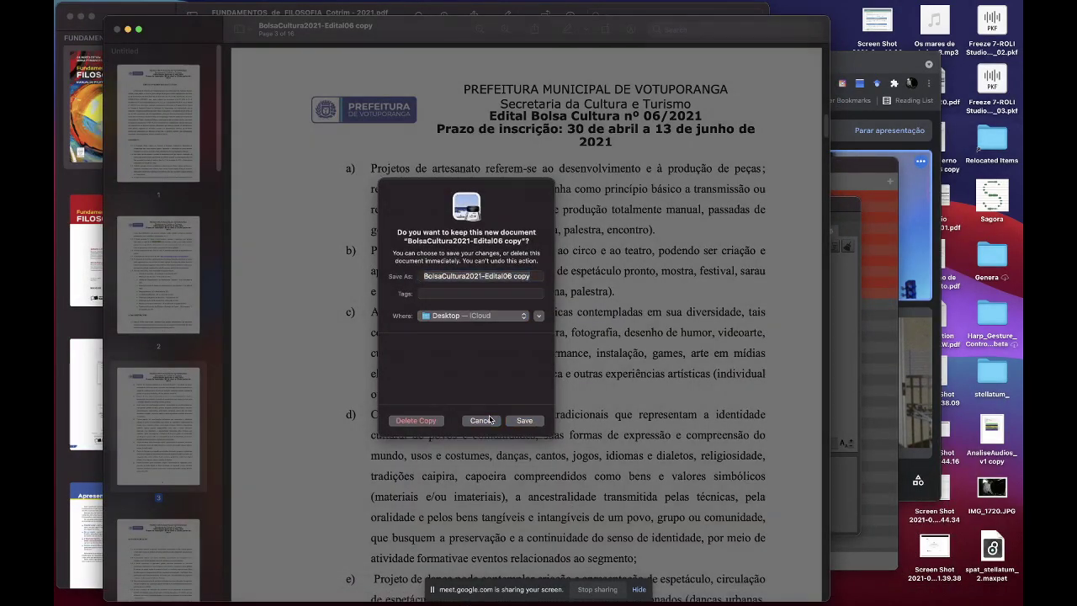
left_click(127, 30)
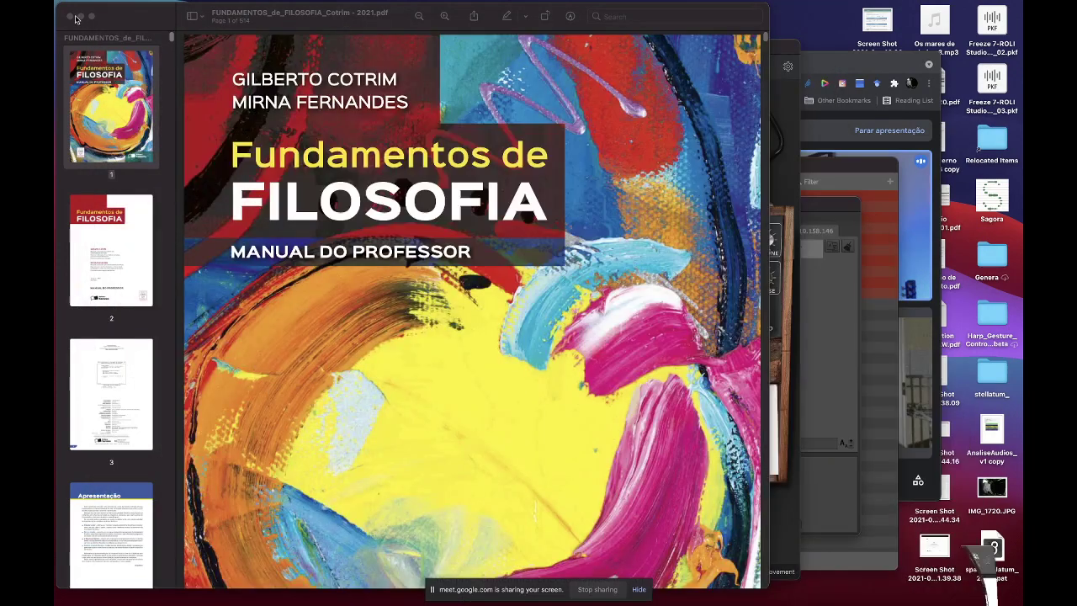
left_click(82, 17)
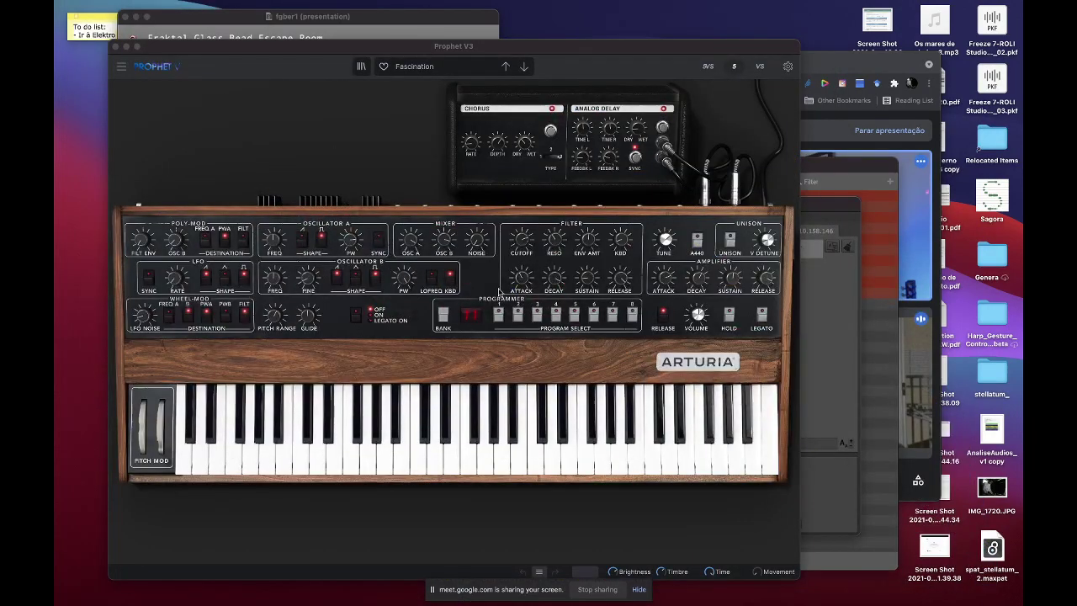
Search the Prophet V3 presets for drone, load Drone Lead and close the synth's interface
left_click(360, 67)
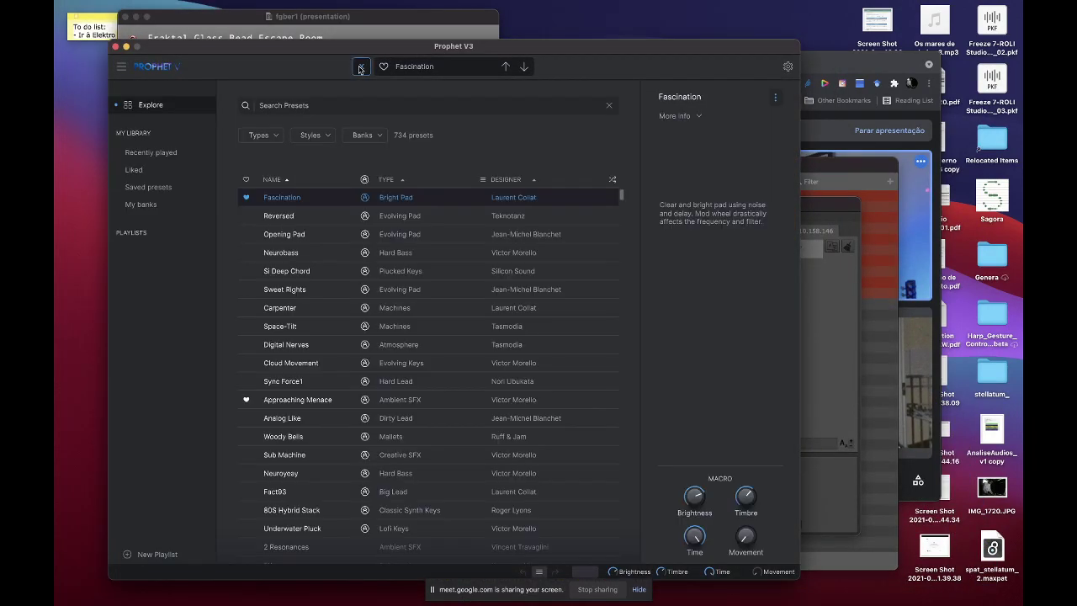
left_click(399, 110)
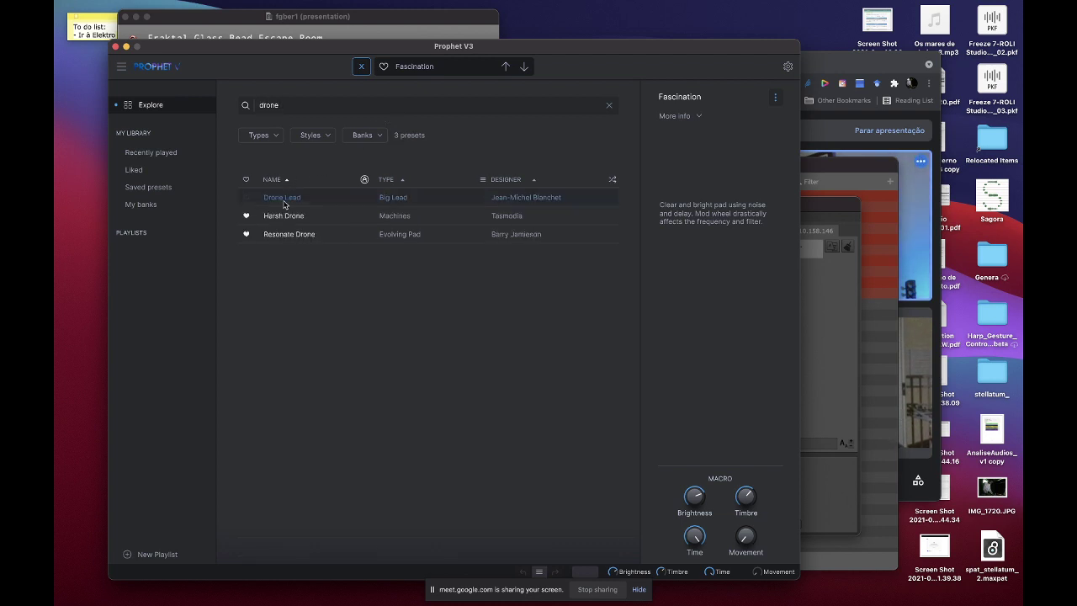
left_click(285, 203)
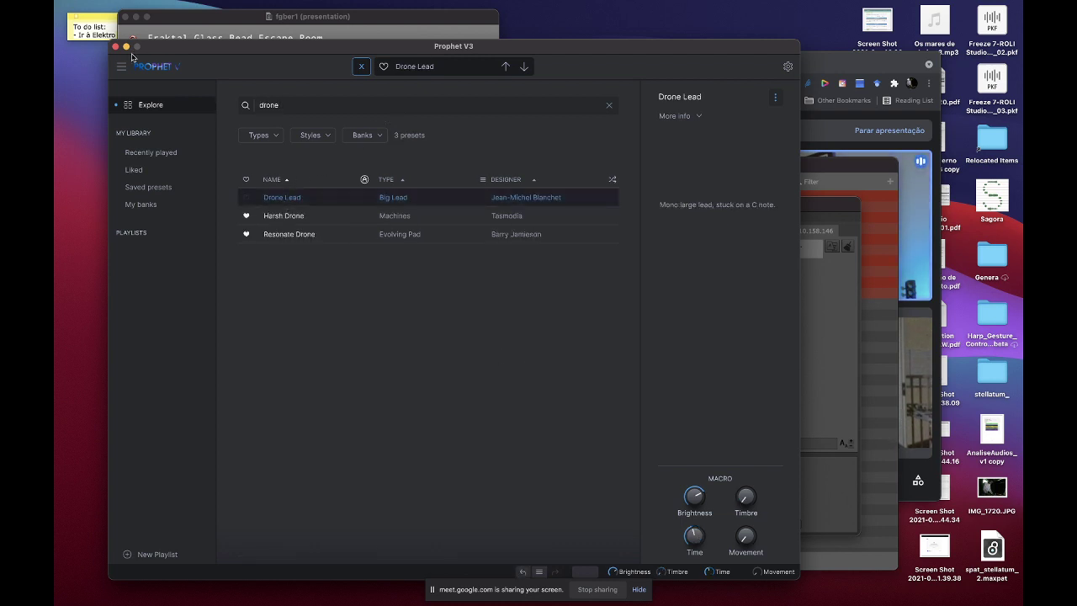
left_click(115, 47)
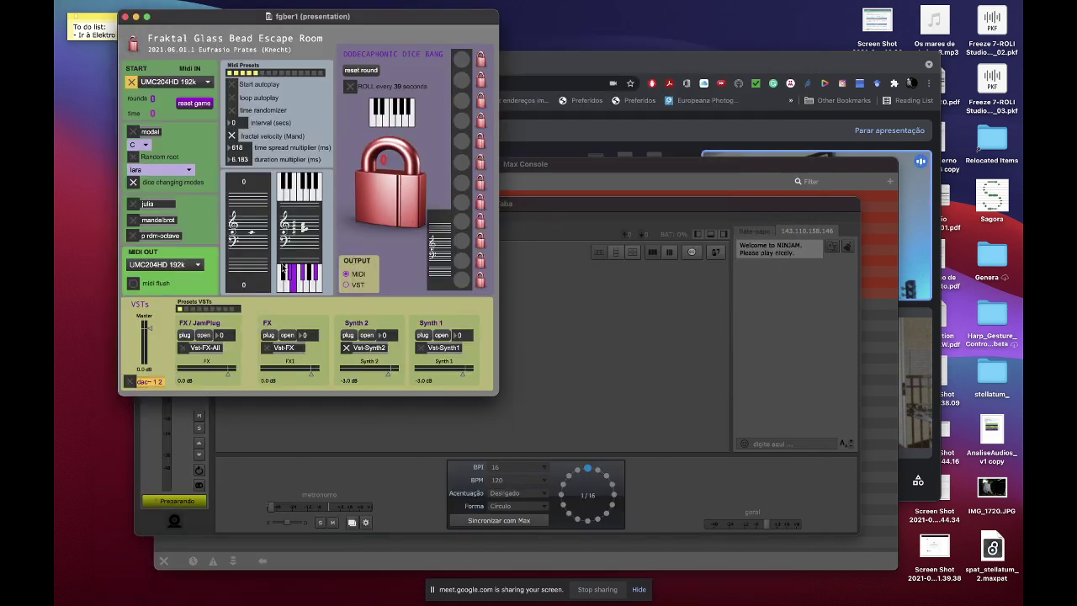
Reopen the Synth 1 interface with its keyboard in view and play several test notes of the Drone Lead preset
left_click(437, 336)
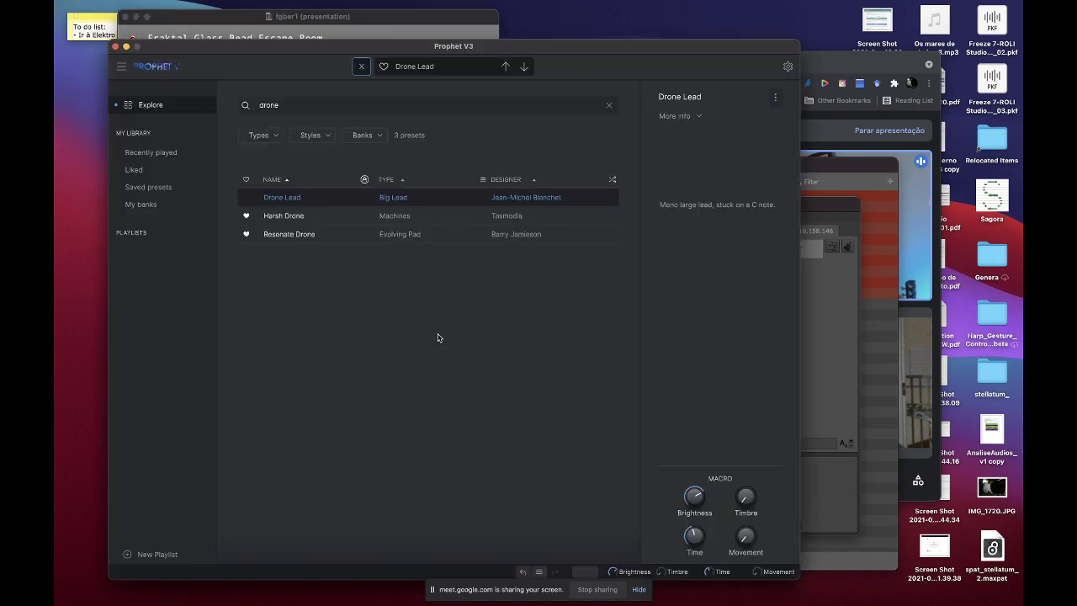
left_click(361, 66)
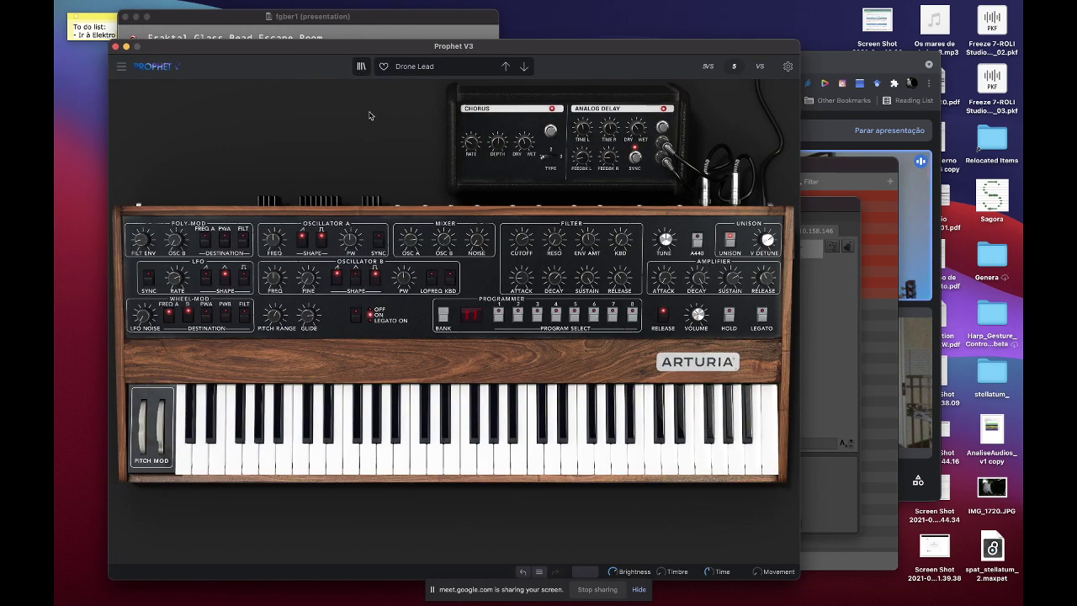
left_click(422, 446)
left_click_drag(442, 459, 493, 452)
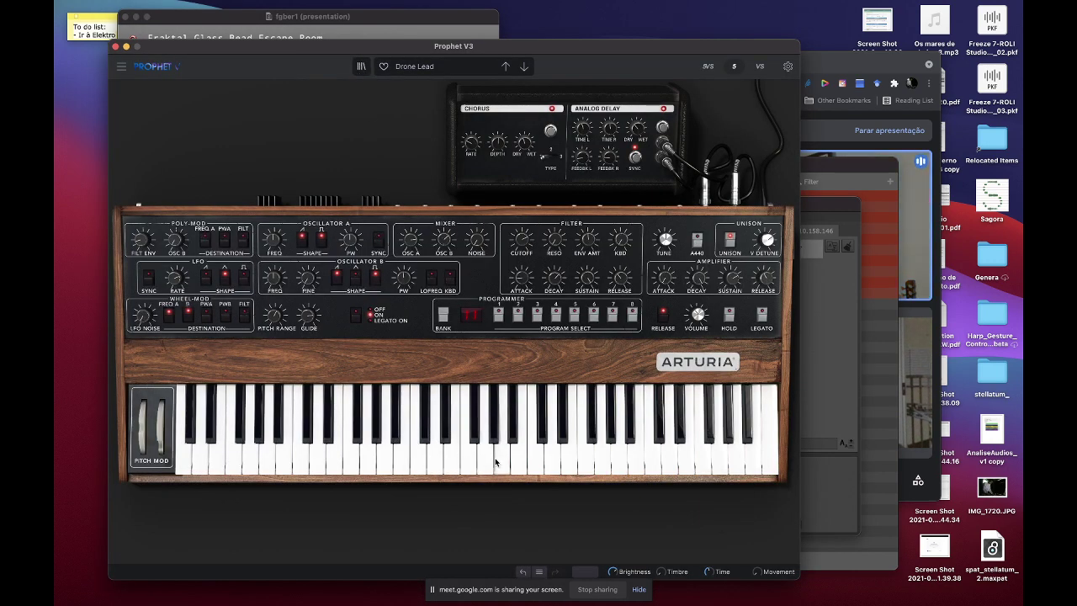
left_click(493, 457)
left_click(486, 458)
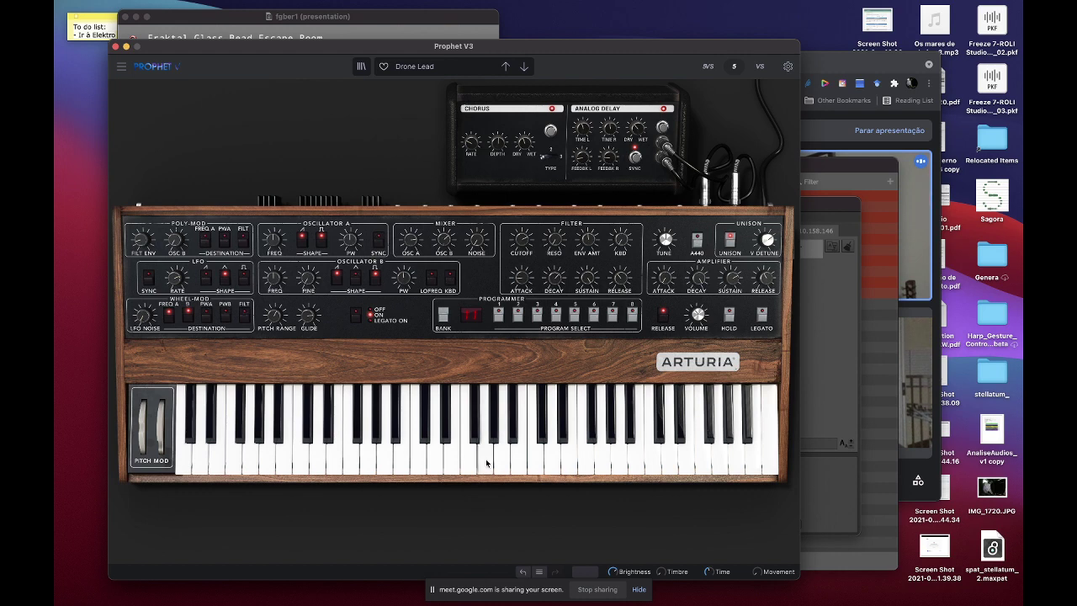
left_click(536, 459)
left_click(604, 458)
Switch on Vst-Synth1 in the fgber1 patch and play test notes across the Prophet V3 keyboard
left_click_drag(351, 54, 717, 46)
left_click(421, 353)
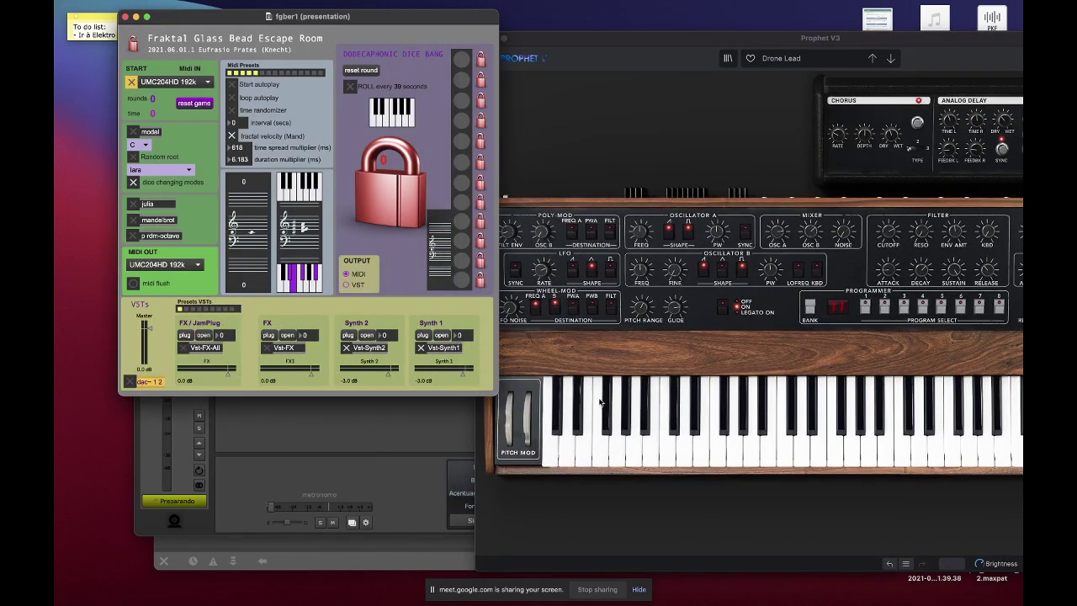
left_click(636, 431)
left_click(687, 441)
left_click(767, 444)
left_click(851, 445)
left_click(849, 446)
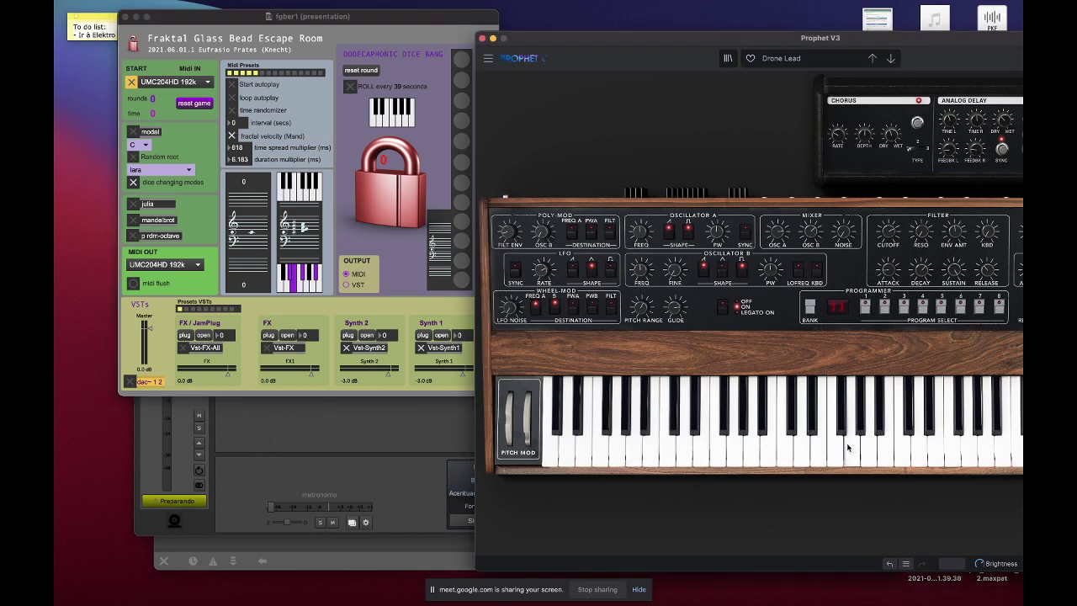